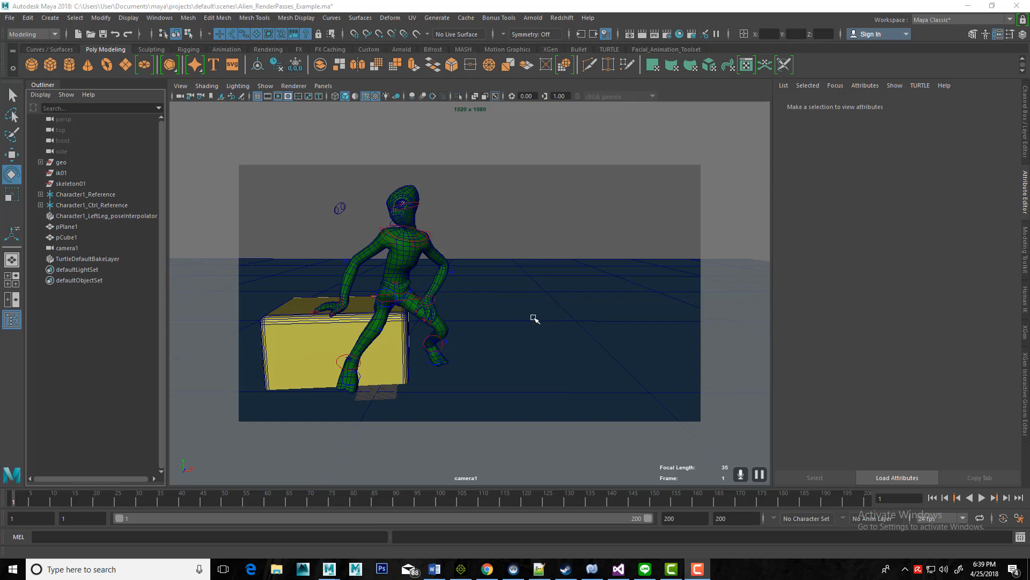
# - Inspect the scene objects by selecting the floor plane, the yellow box and the alien body in turn
pyautogui.click(535, 319)
pyautogui.click(543, 244)
pyautogui.click(529, 325)
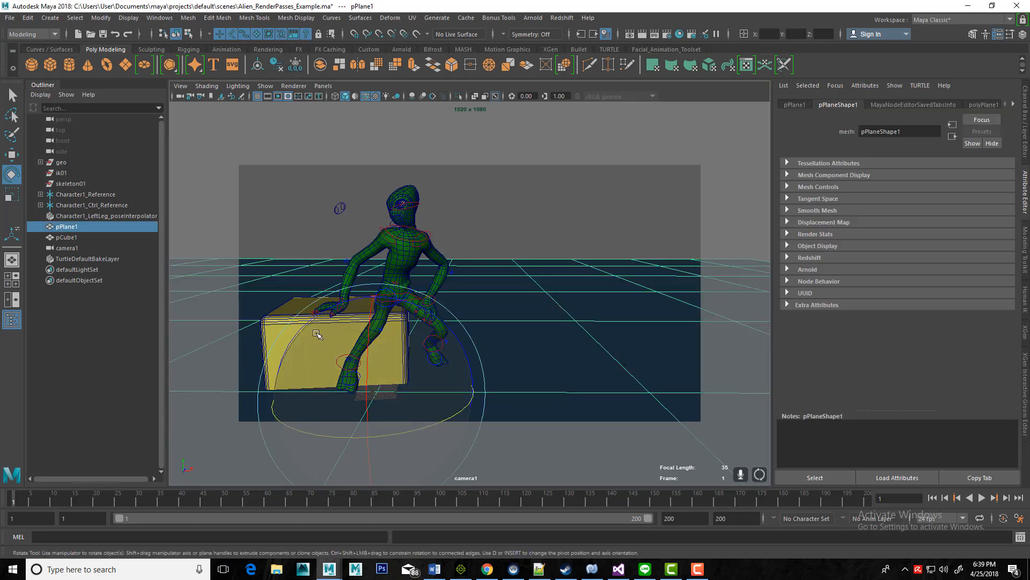
pyautogui.click(292, 305)
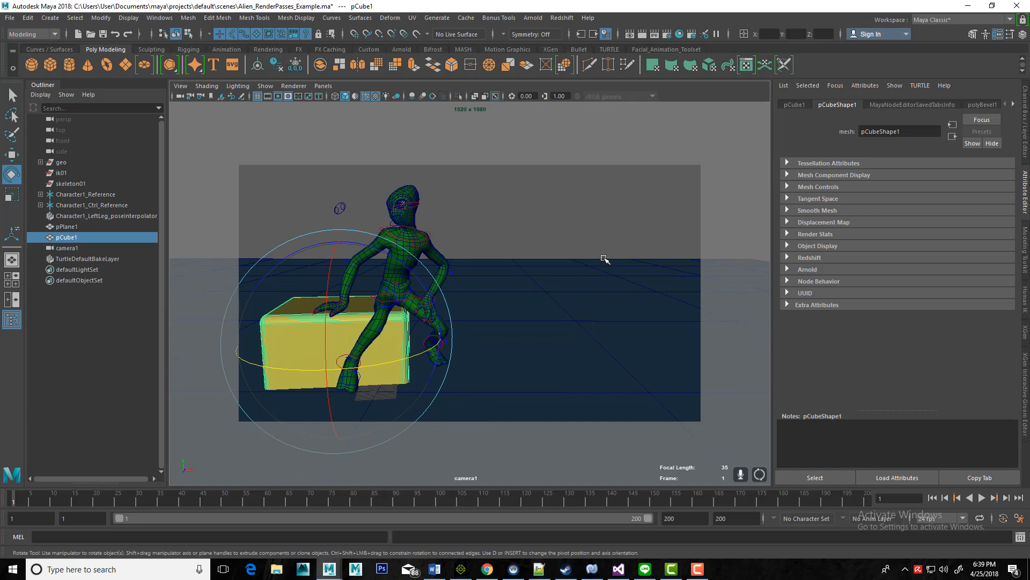
pyautogui.click(564, 222)
pyautogui.click(340, 334)
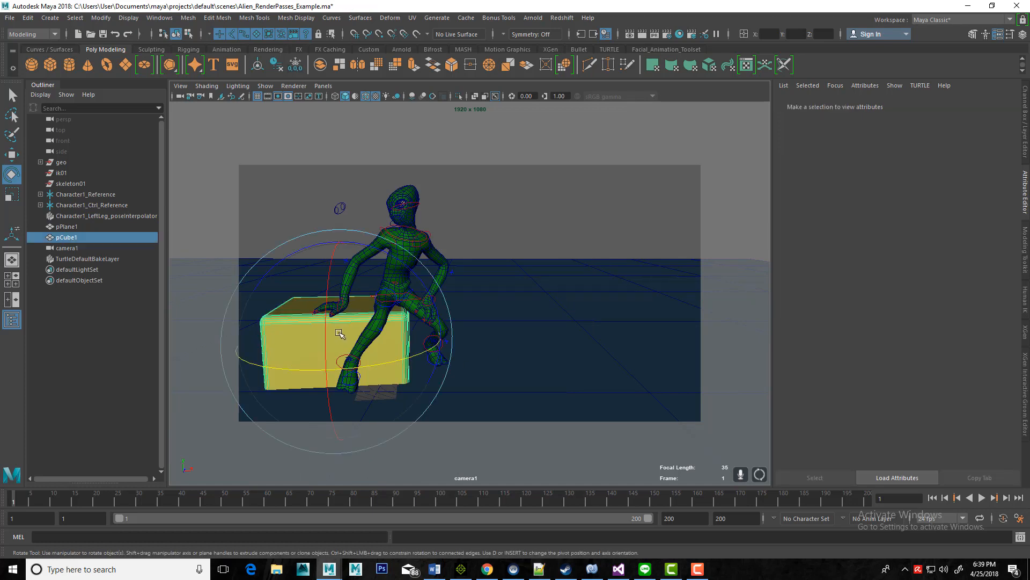
pyautogui.click(435, 261)
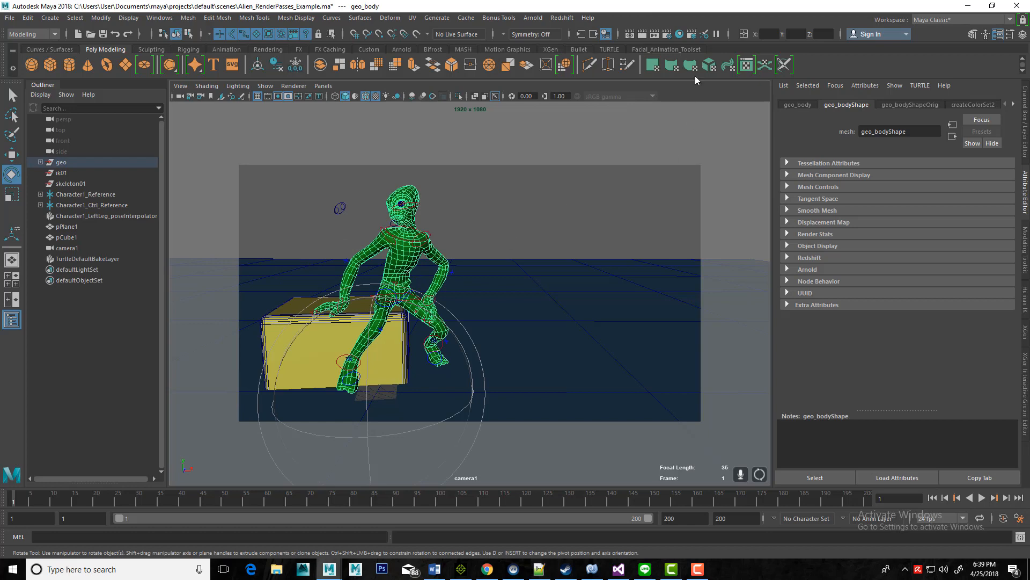
# - Review the scene's three aiStandardSurface materials and the available Arnold nodes in the Hypershade, then close it
pyautogui.click(679, 34)
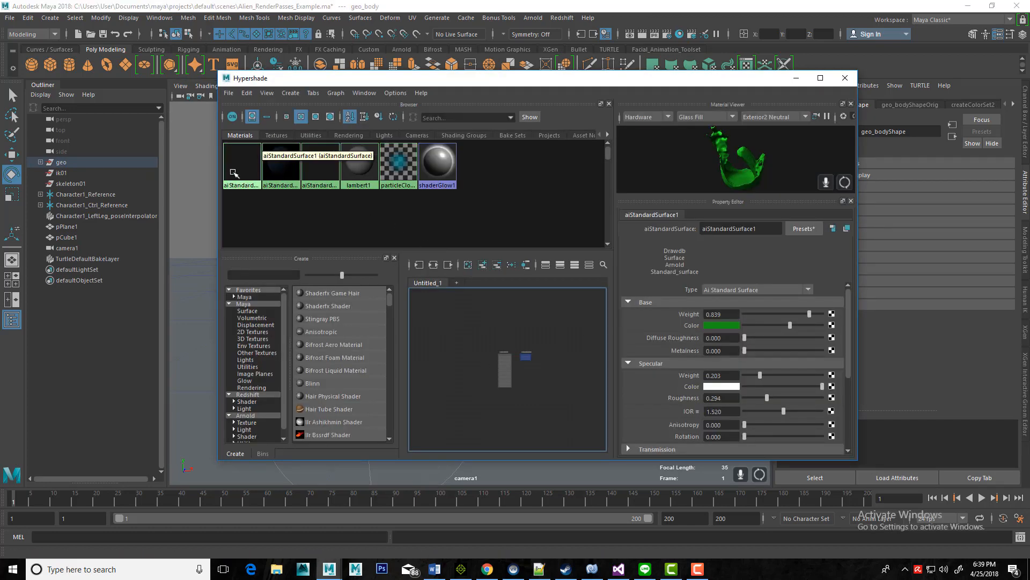
pyautogui.click(281, 162)
pyautogui.click(316, 170)
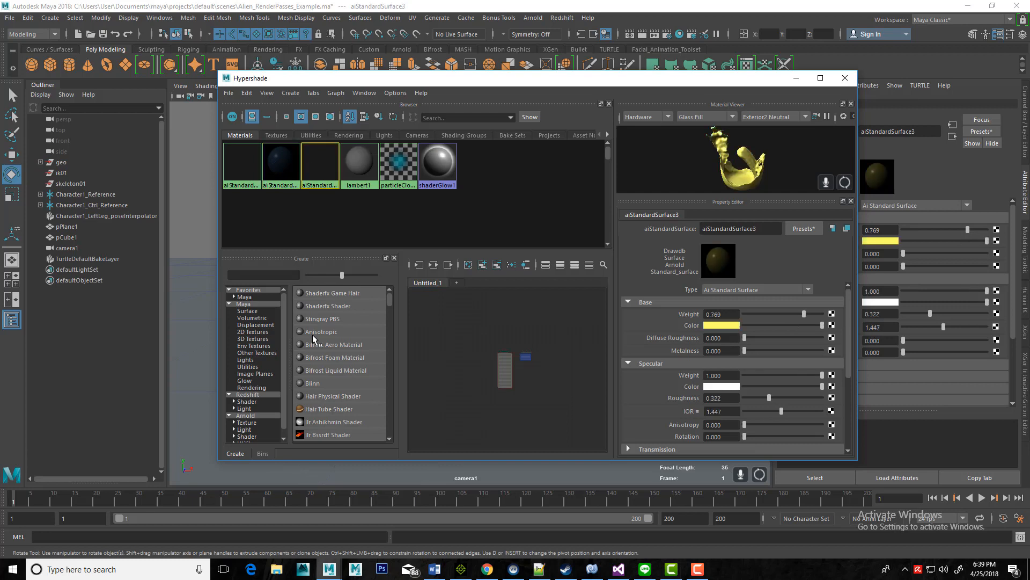
pyautogui.click(247, 416)
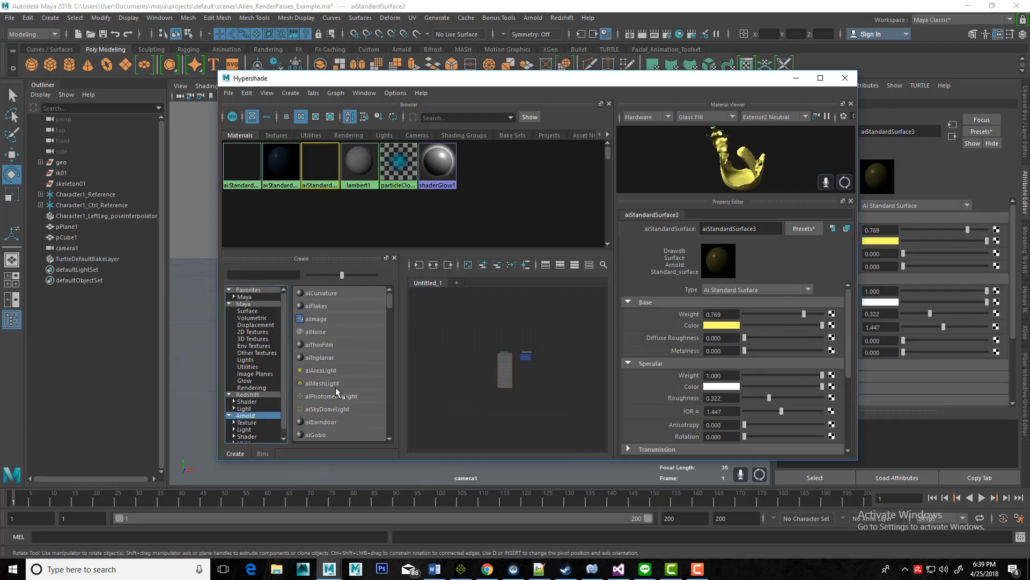
pyautogui.scroll(-3, 328, 391)
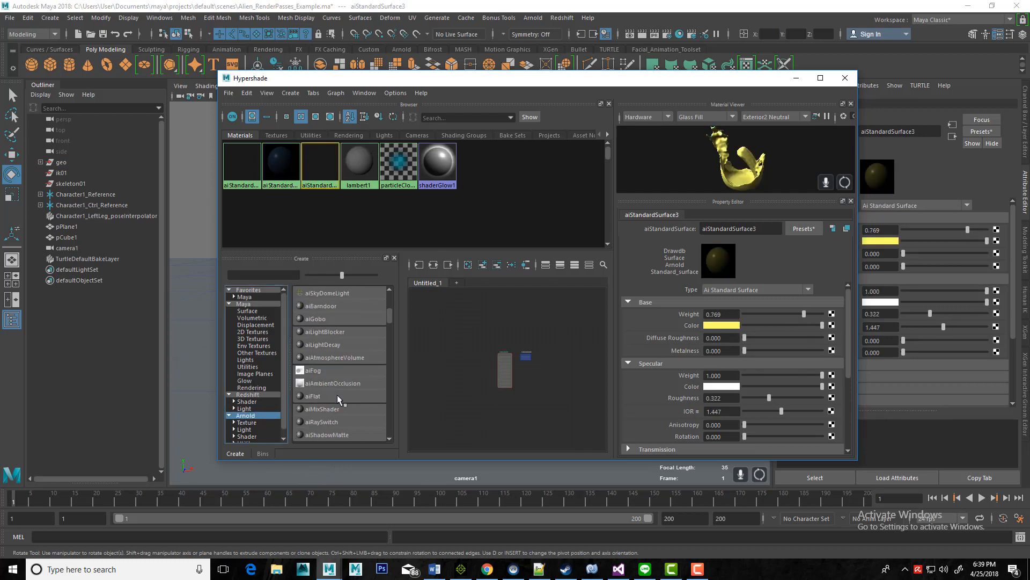
pyautogui.scroll(-1, 344, 419)
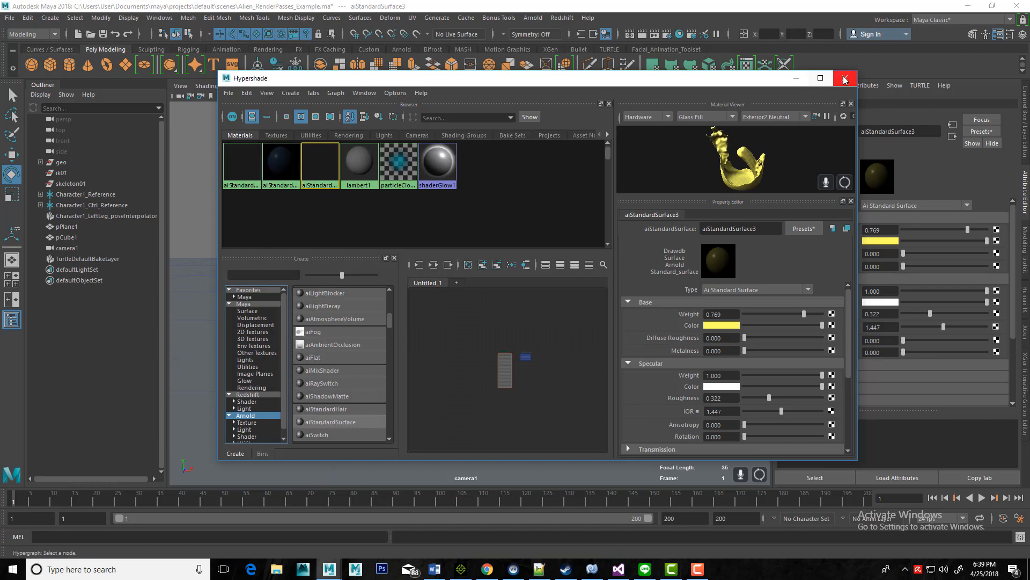
pyautogui.click(845, 79)
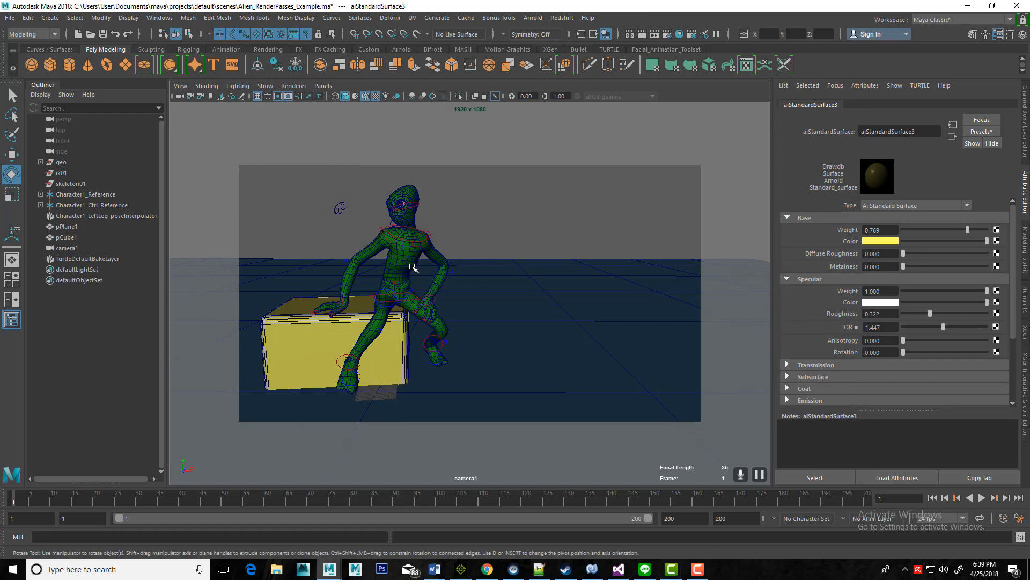
# - Check each mesh again by selecting the alien body, the ground plane and the box
pyautogui.click(497, 295)
pyautogui.click(410, 264)
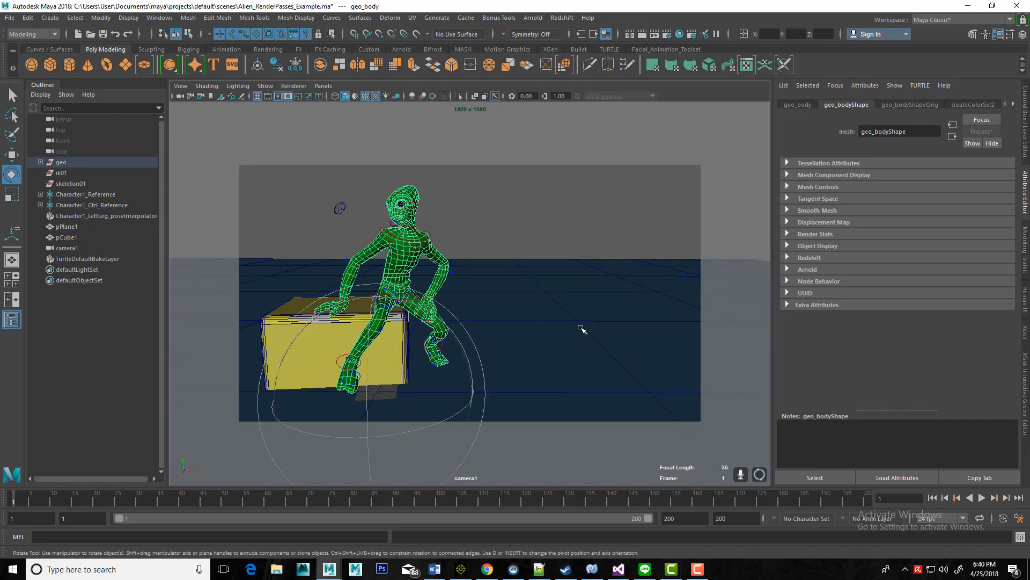
pyautogui.click(580, 328)
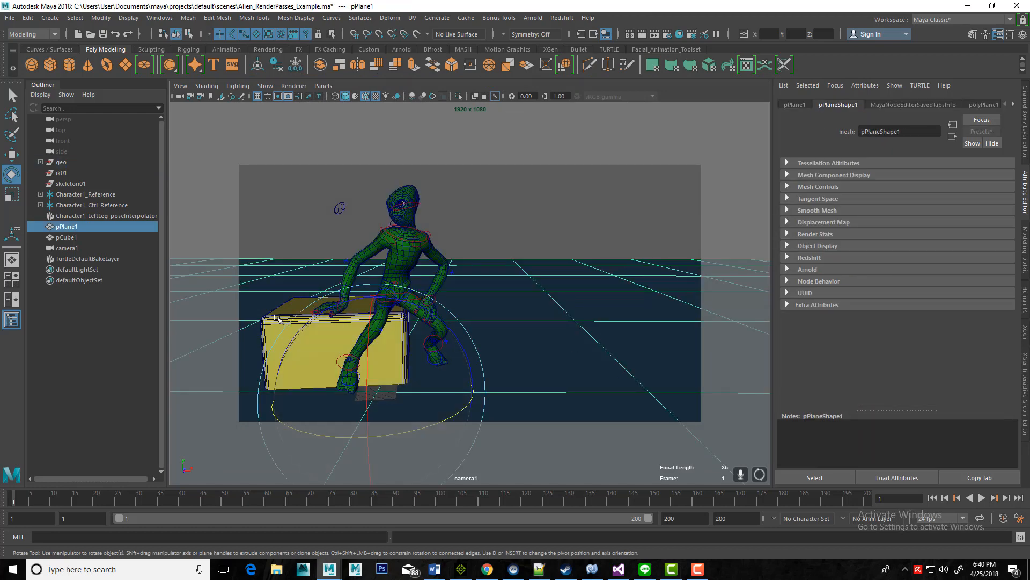
pyautogui.click(278, 319)
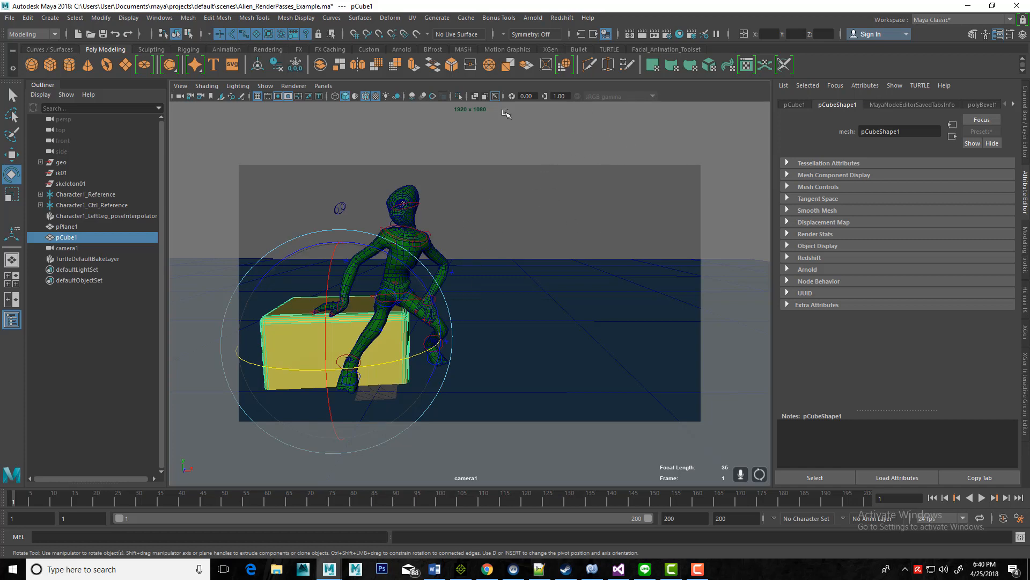
# - Open the Arnold RenderView, run an IPR test render of the scene through cameraShape1, and stop it
pyautogui.click(530, 18)
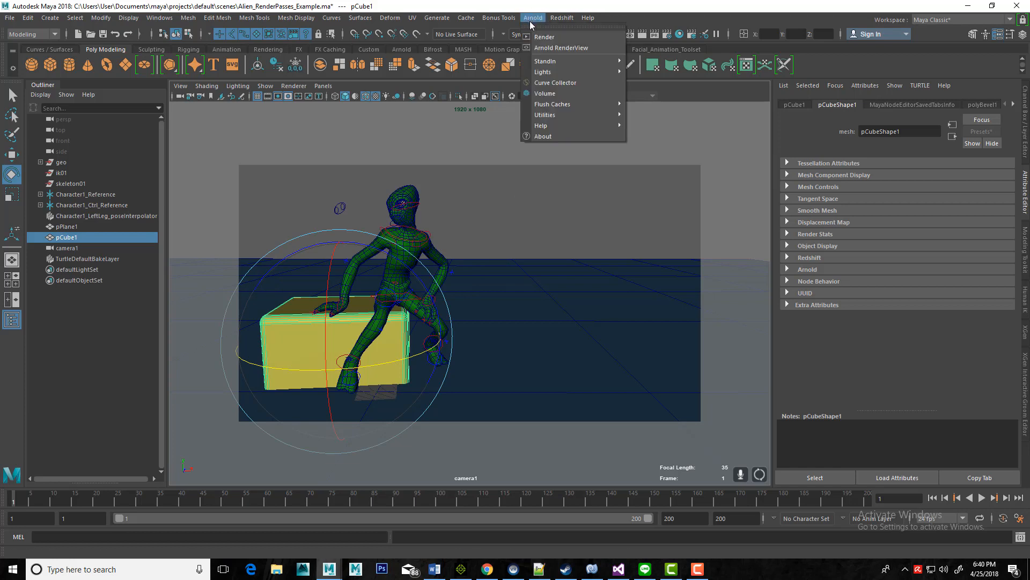
pyautogui.click(594, 46)
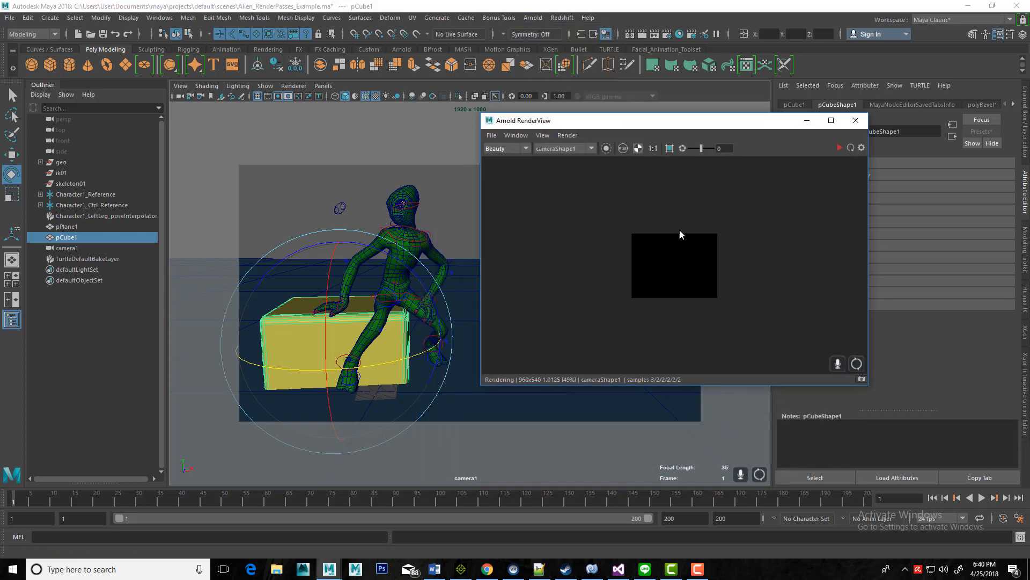
pyautogui.scroll(2, 677, 256)
pyautogui.scroll(-1, 678, 256)
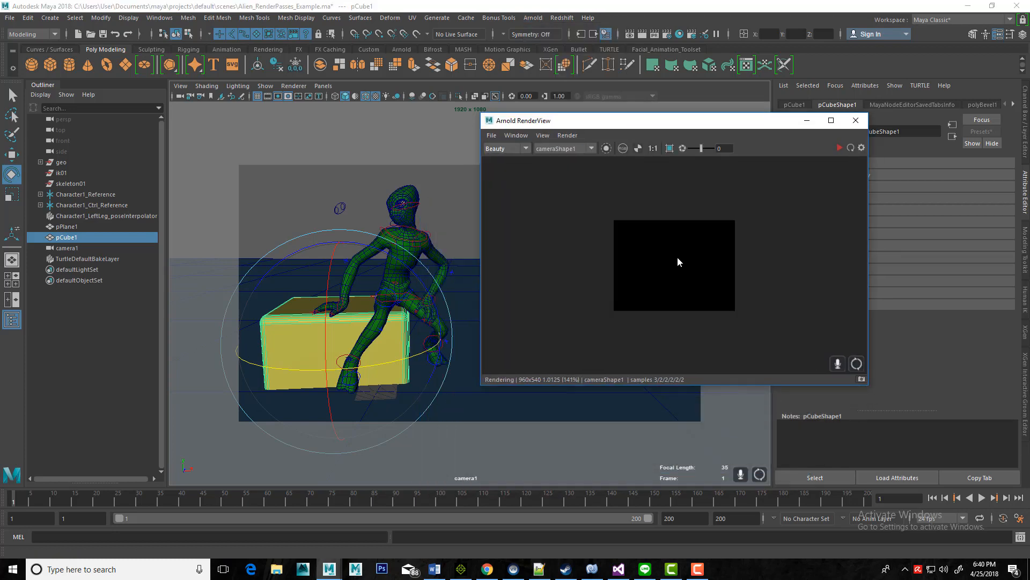
pyautogui.scroll(1, 678, 262)
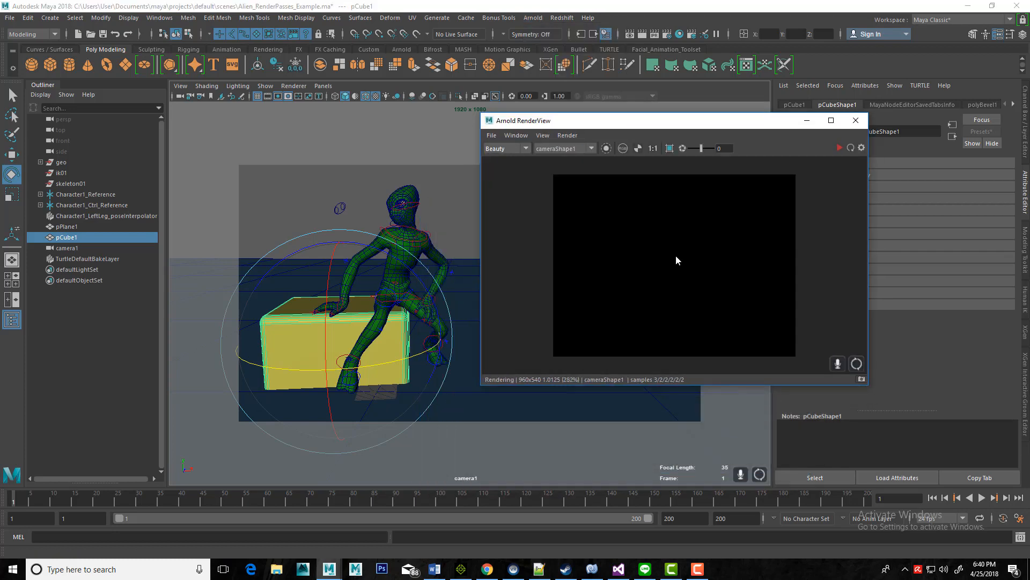
pyautogui.click(840, 147)
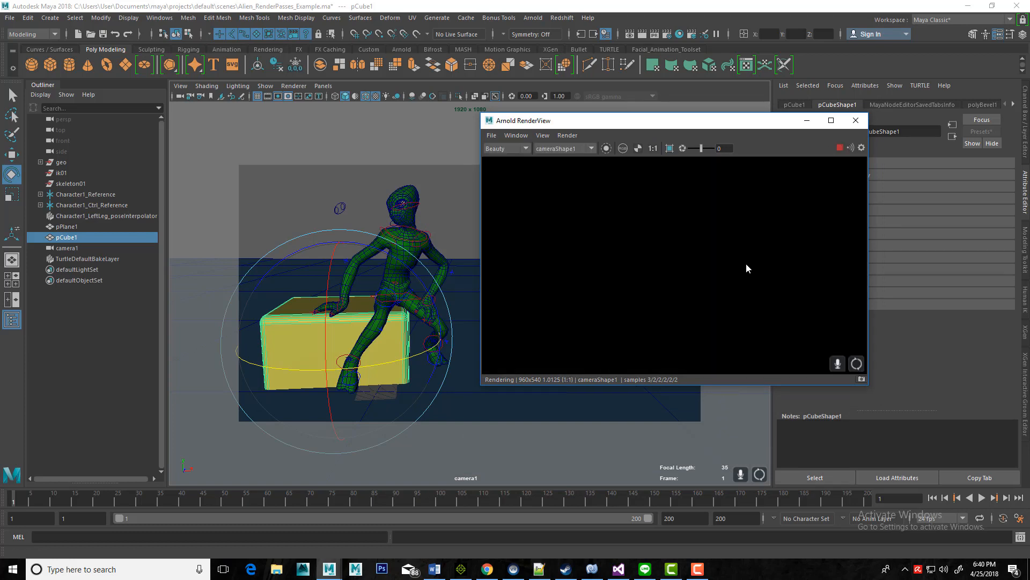
pyautogui.scroll(-1, 747, 268)
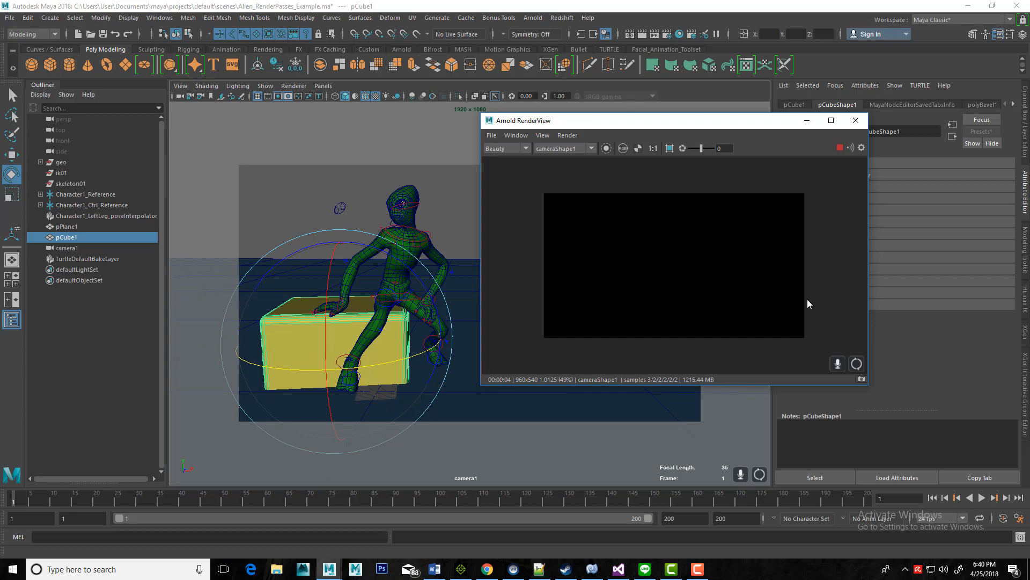
pyautogui.click(841, 149)
# - Review the RenderView's display options and test resolution percentages without changing them
pyautogui.click(567, 136)
pyautogui.moveTo(541, 136)
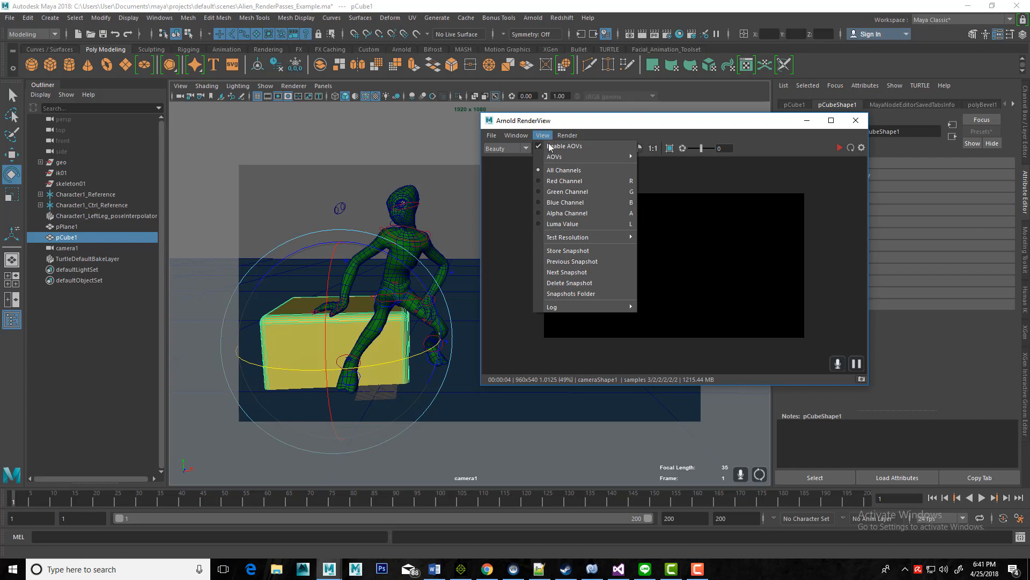
pyautogui.moveTo(576, 241)
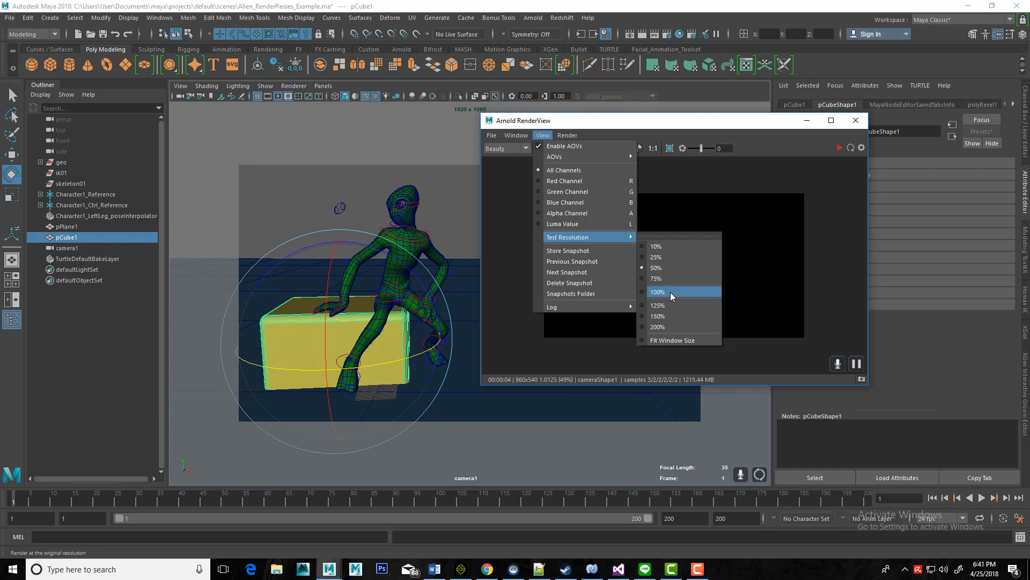
pyautogui.click(778, 124)
# - Move the render window clear of the viewport and add an Arnold Skydome Light to the scene
pyautogui.moveTo(731, 127); pyautogui.dragTo(825, 211)
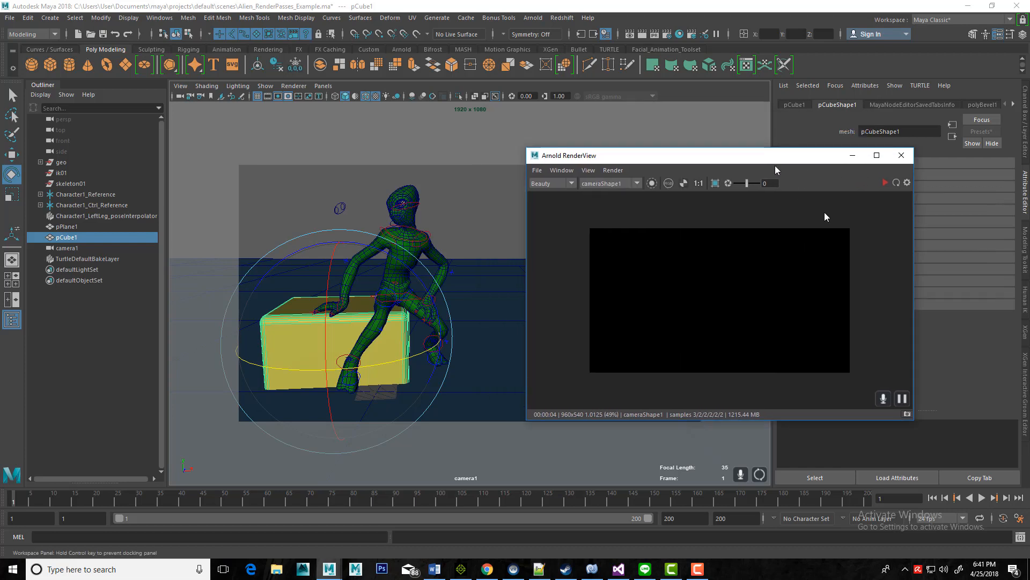
pyautogui.moveTo(775, 159); pyautogui.dragTo(733, 141)
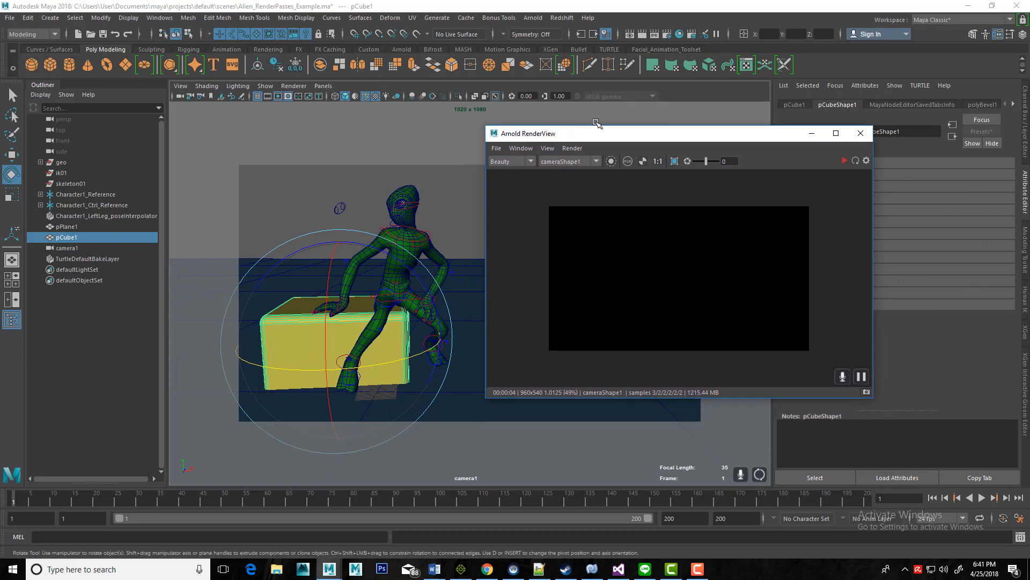
pyautogui.moveTo(590, 134); pyautogui.dragTo(144, 301)
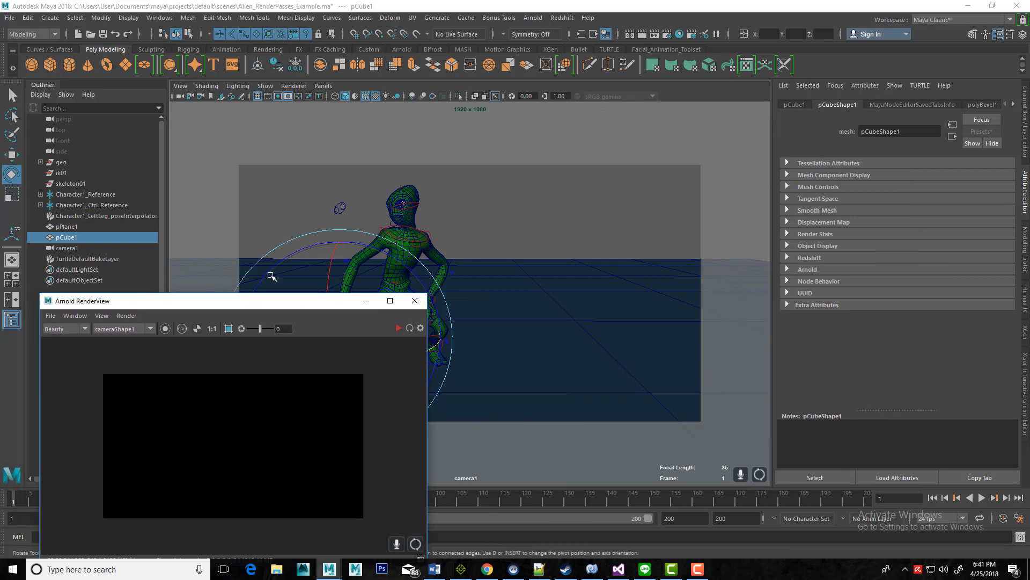
pyautogui.click(528, 18)
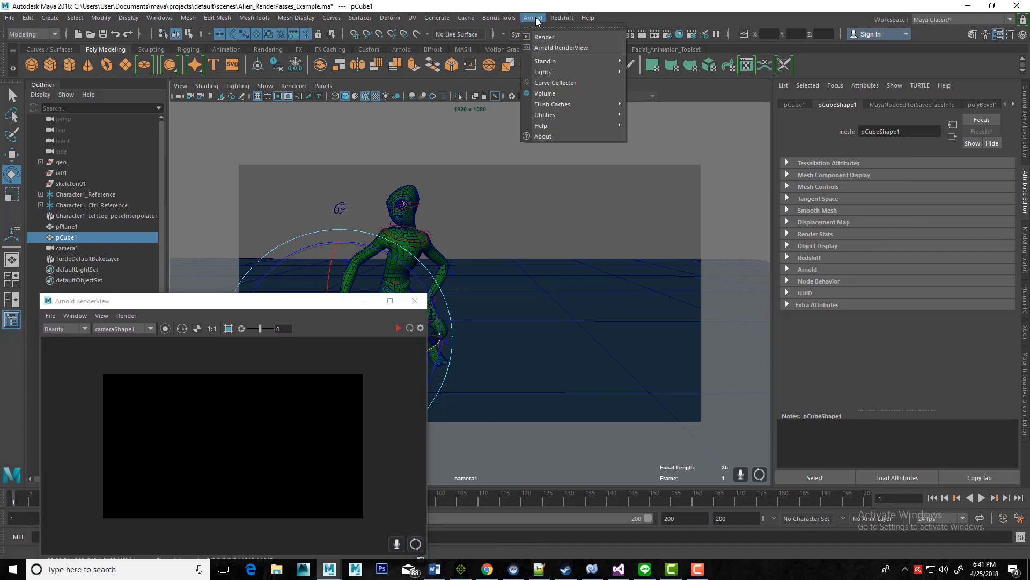
pyautogui.moveTo(593, 72)
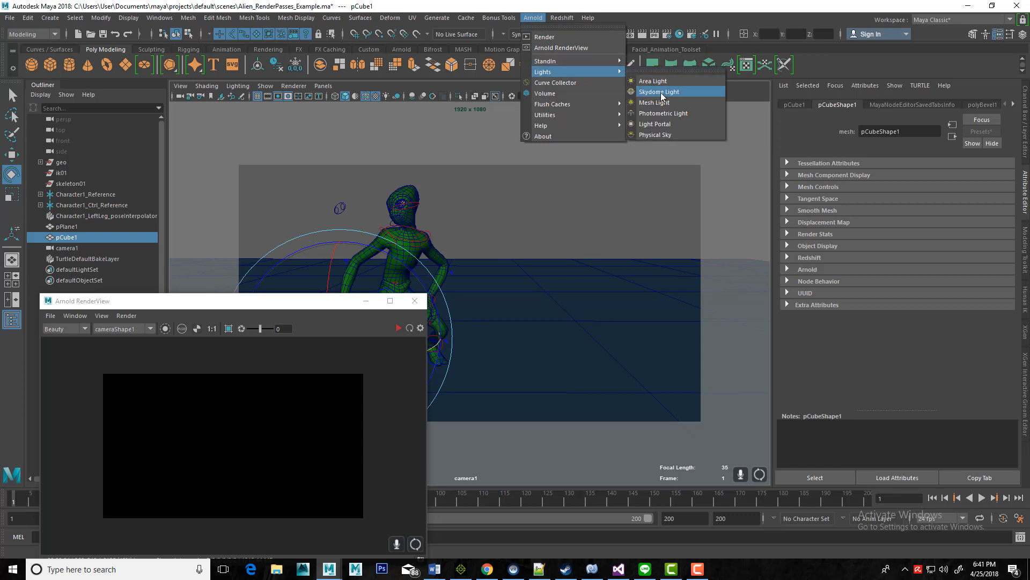
pyautogui.click(659, 92)
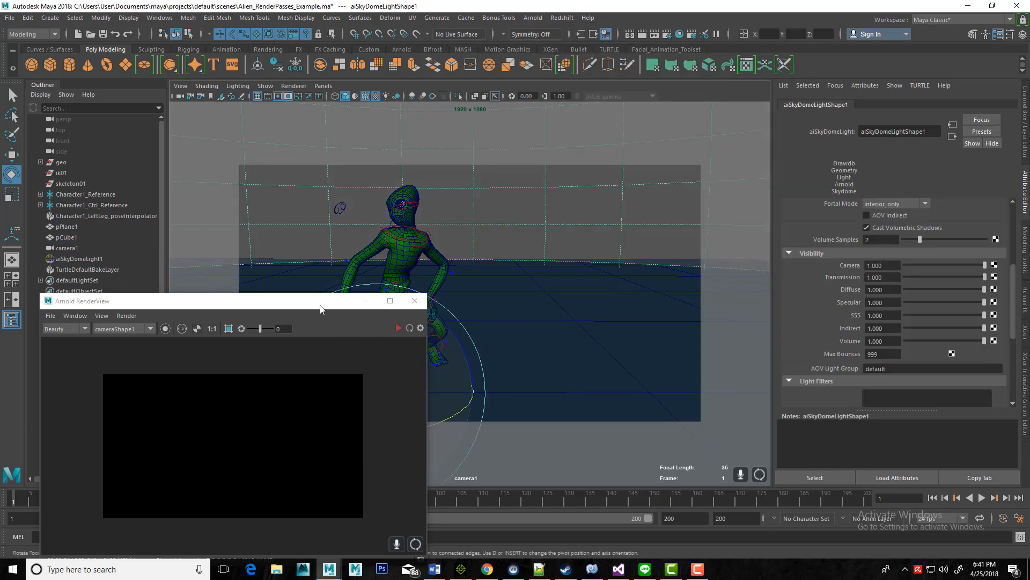
# - Render the skydome-lit scene in an IPR session, examine the image, and stop the render
pyautogui.moveTo(320, 308); pyautogui.dragTo(644, 150)
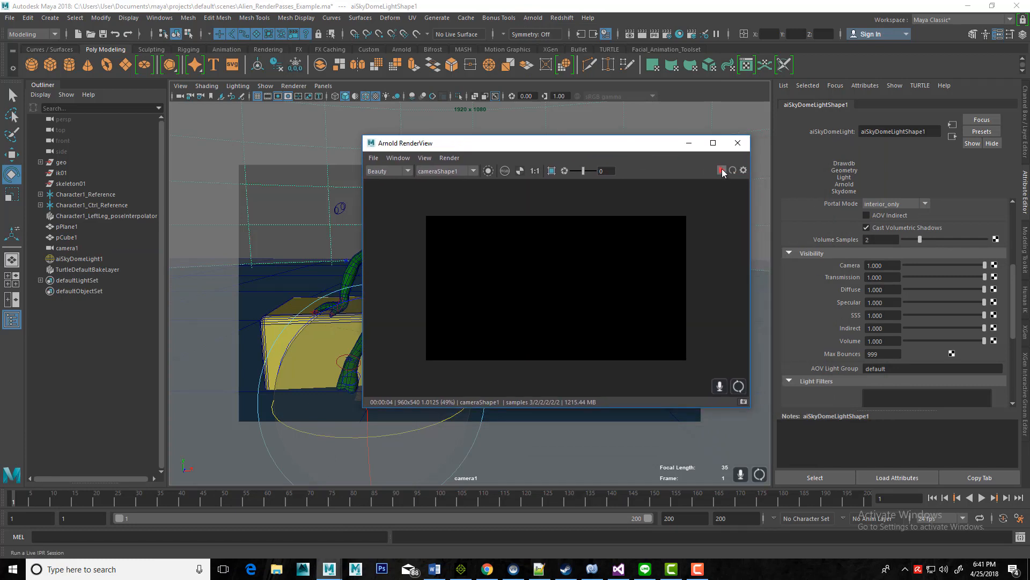
pyautogui.click(722, 170)
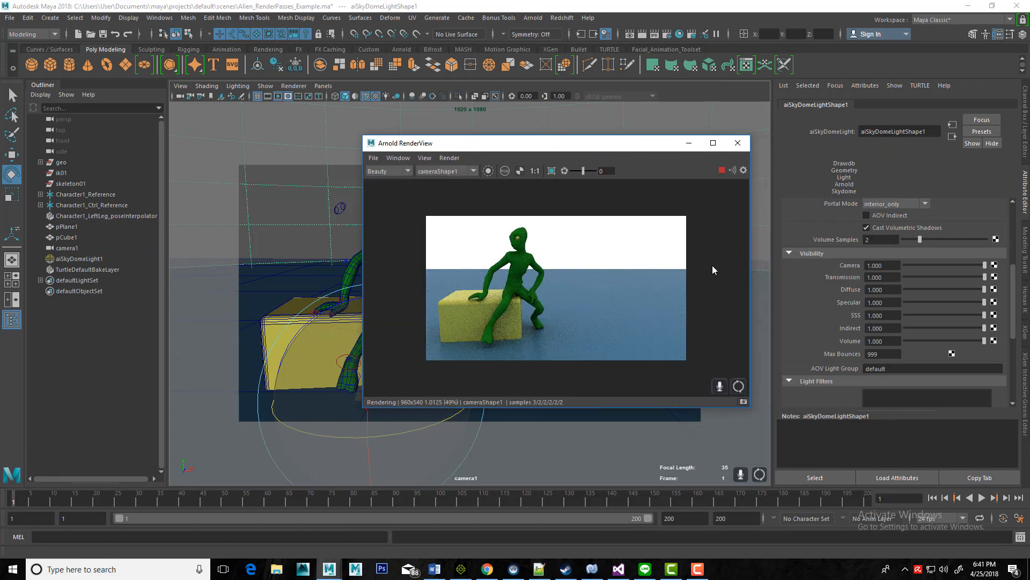
pyautogui.scroll(2, 588, 334)
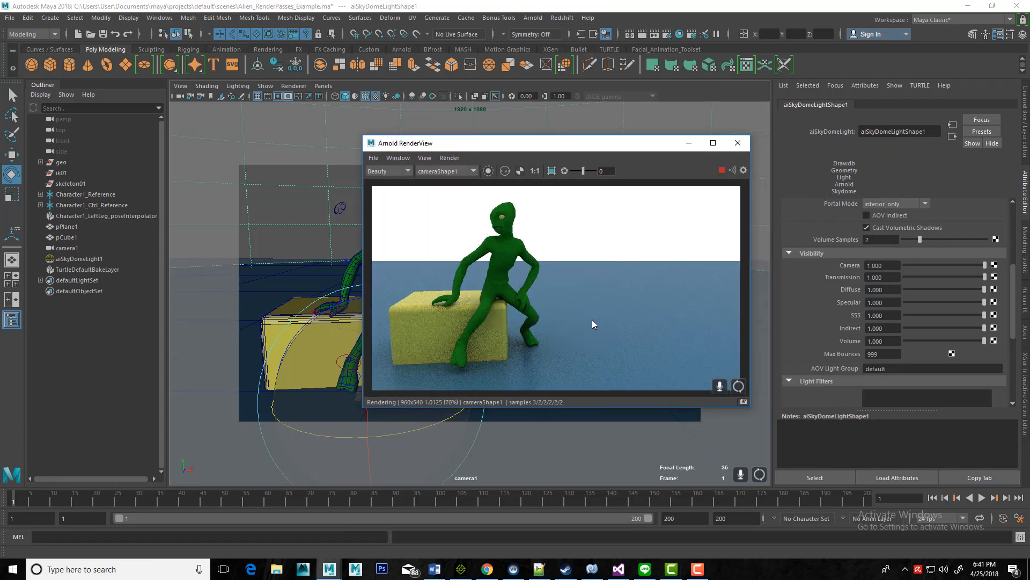
pyautogui.scroll(-1, 601, 322)
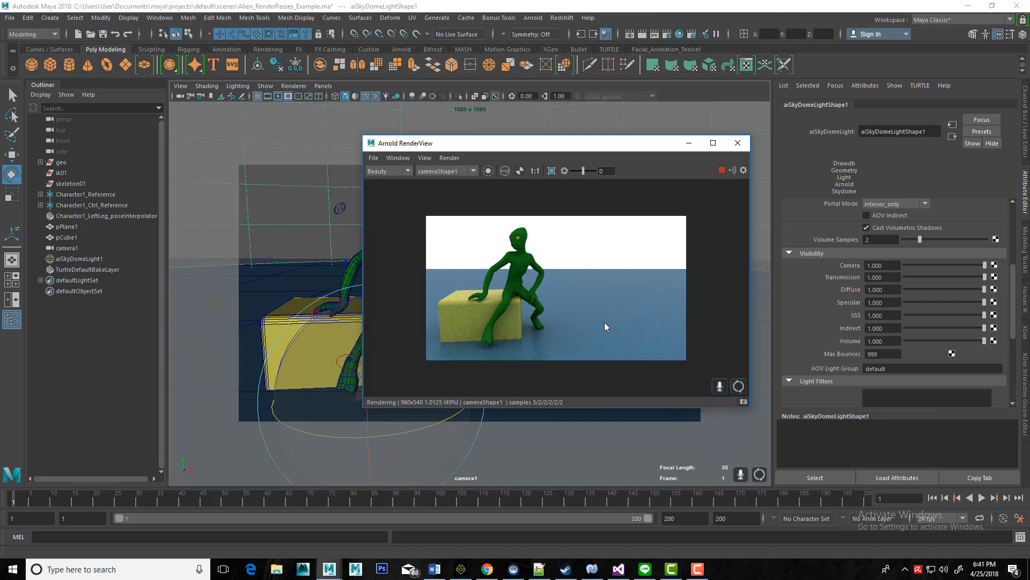
pyautogui.click(721, 170)
# - Set the skydome light's resolution to 3000 and its samples to 5, keeping the render window clear of the scene
pyautogui.moveTo(607, 144); pyautogui.dragTo(535, 184)
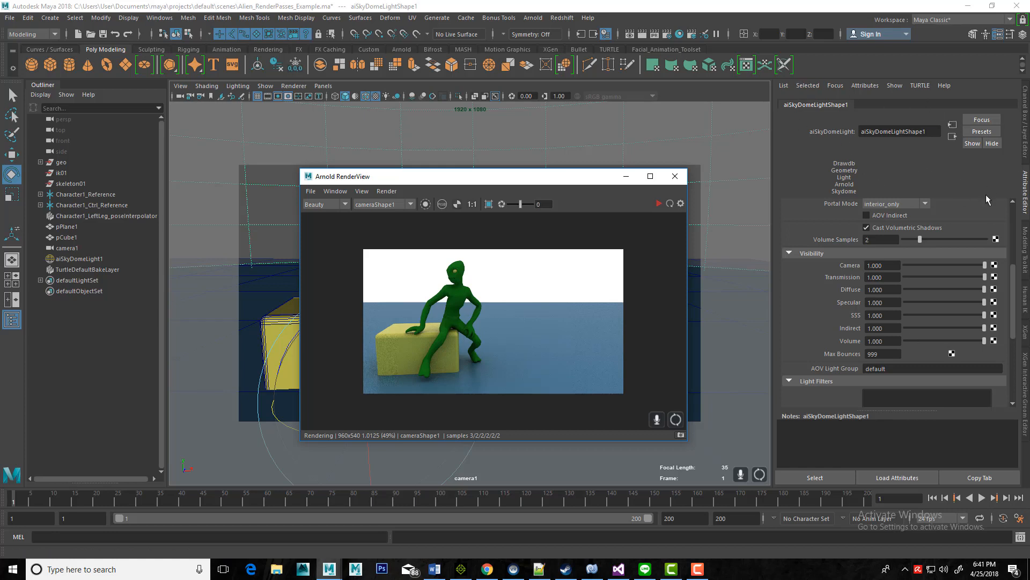
pyautogui.scroll(5, 974, 219)
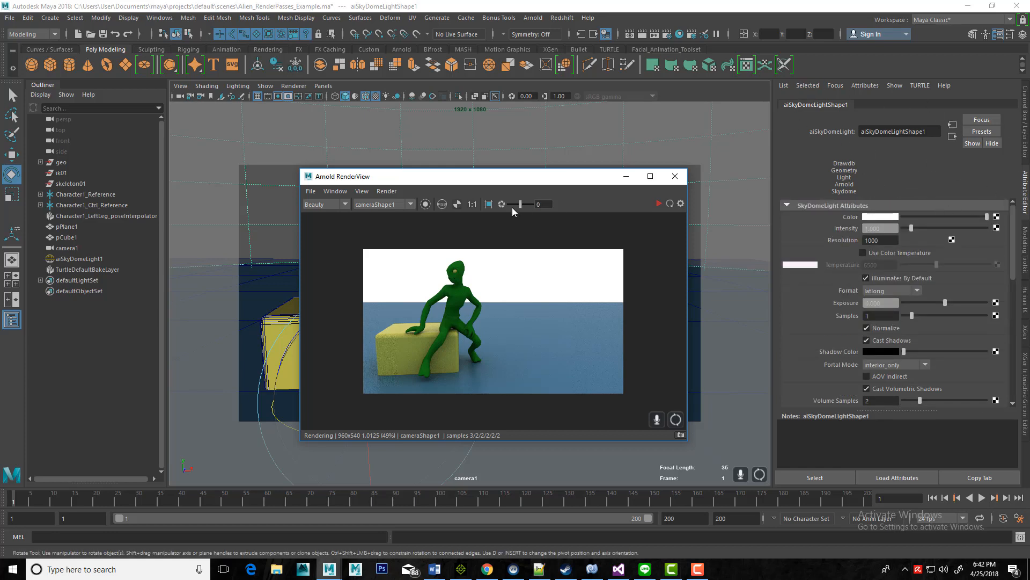
pyautogui.moveTo(525, 180); pyautogui.dragTo(367, 292)
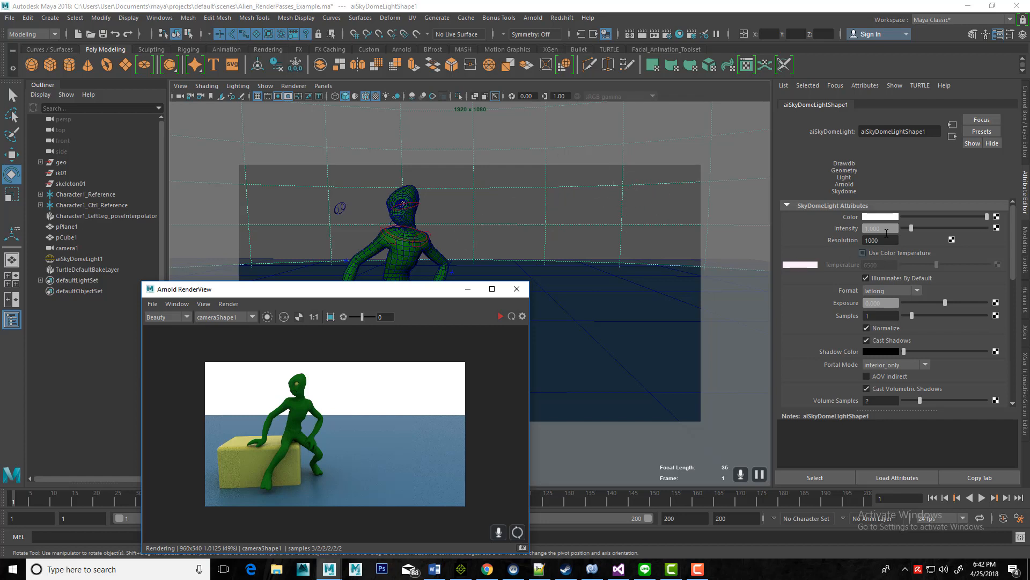
pyautogui.doubleClick(883, 240)
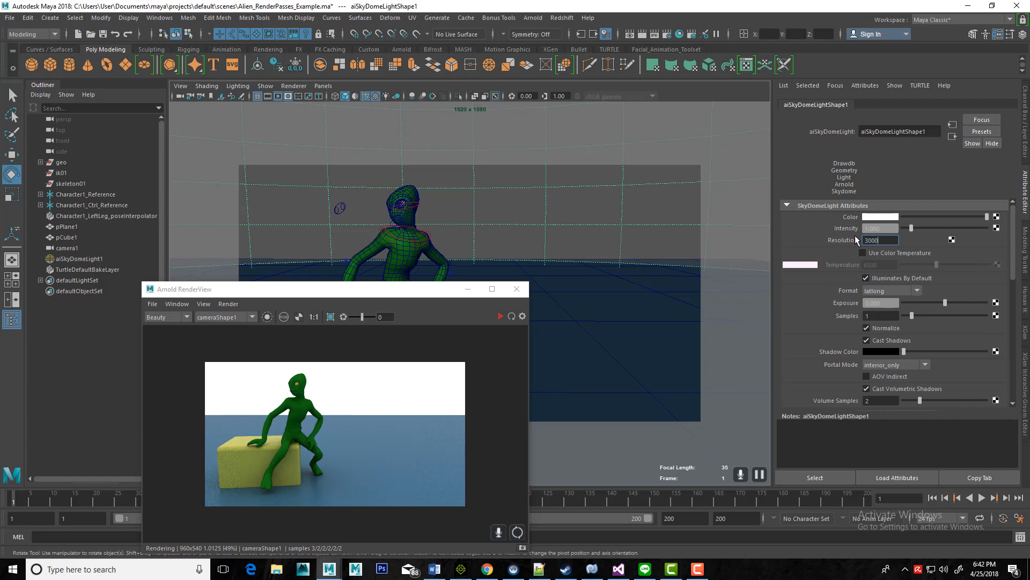
pyautogui.doubleClick(875, 240)
pyautogui.moveTo(883, 241); pyautogui.dragTo(864, 241)
pyautogui.doubleClick(868, 317)
pyautogui.write('5')
# - Enable AOV Indirect for the skydome light
pyautogui.scroll(-2, 975, 371)
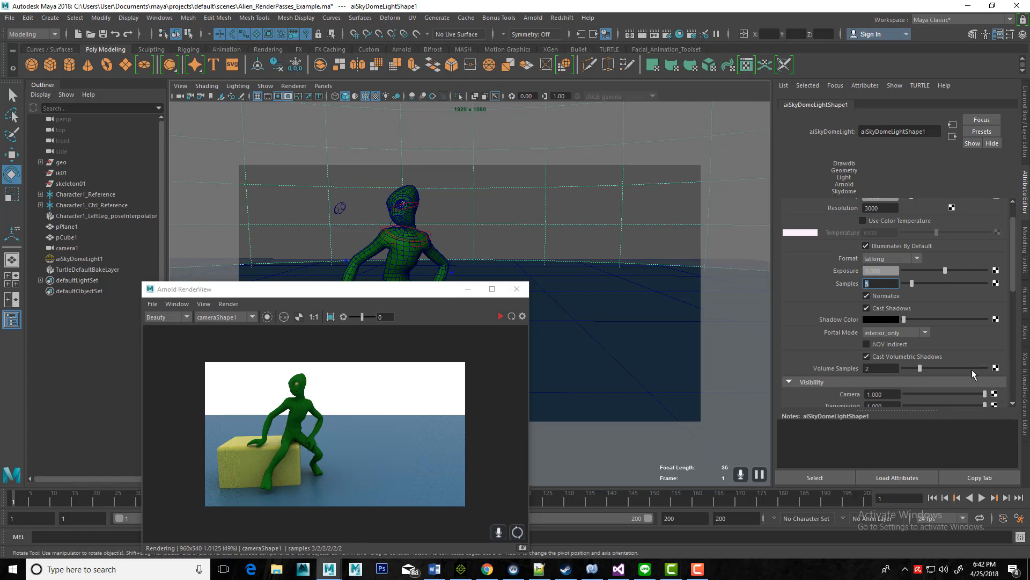
pyautogui.moveTo(283, 294); pyautogui.dragTo(154, 265)
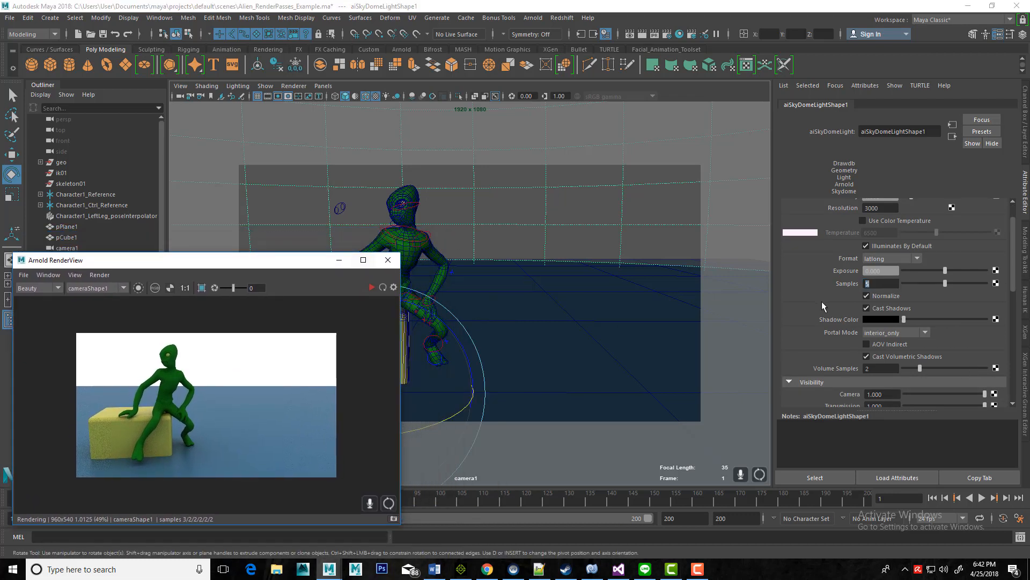
pyautogui.click(885, 344)
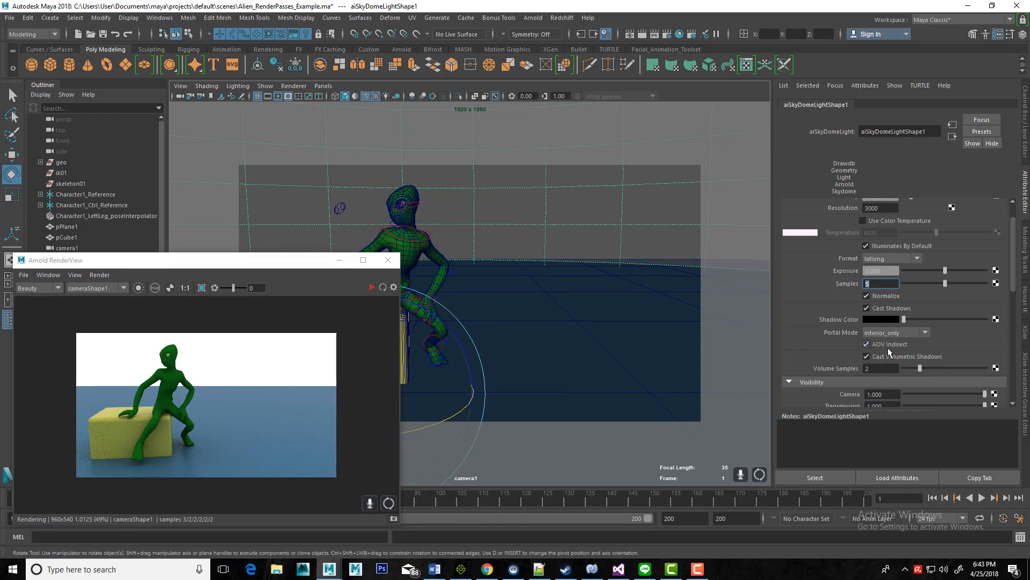
# - Set the skydome light's Camera visibility to 0 to hide the dome from the render background
pyautogui.scroll(-10, 1002, 334)
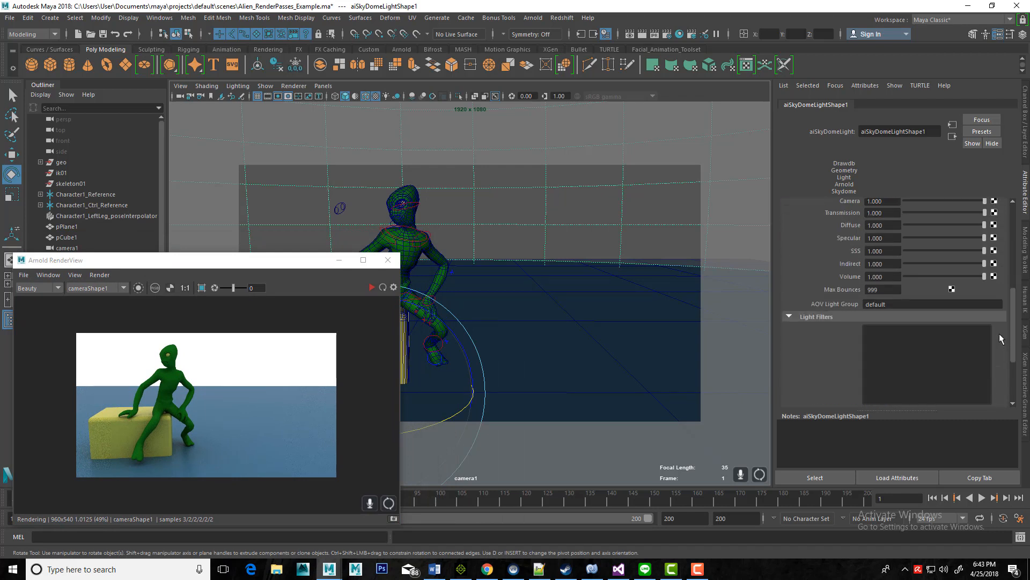
pyautogui.scroll(-5, 999, 334)
pyautogui.scroll(10, 851, 342)
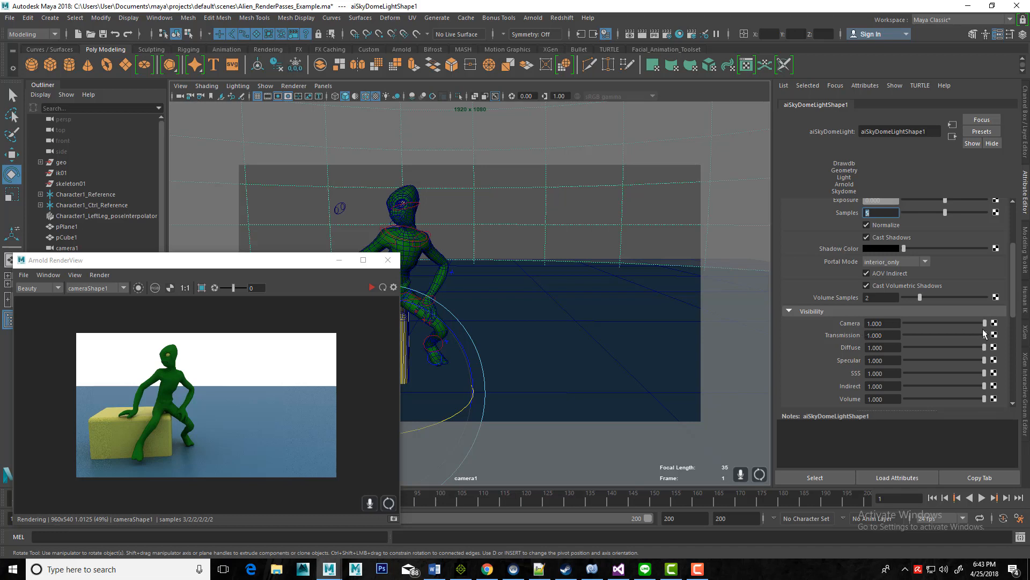
pyautogui.moveTo(986, 322); pyautogui.dragTo(897, 325)
# - Run an IPR render, compare the background with the skydome's Camera visibility at 0.521 and 0, and stop the render
pyautogui.moveTo(282, 259); pyautogui.dragTo(524, 214)
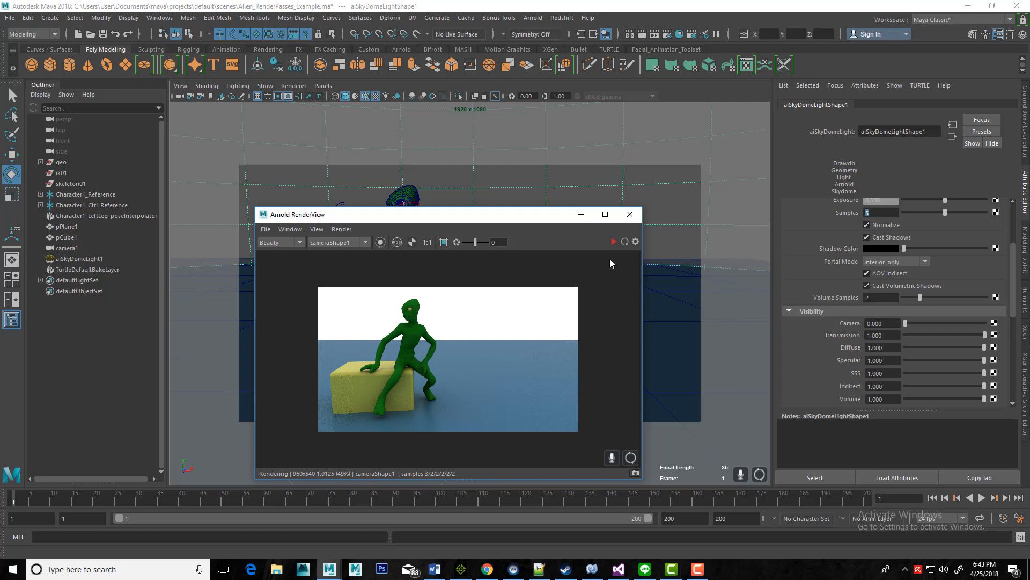
pyautogui.click(613, 241)
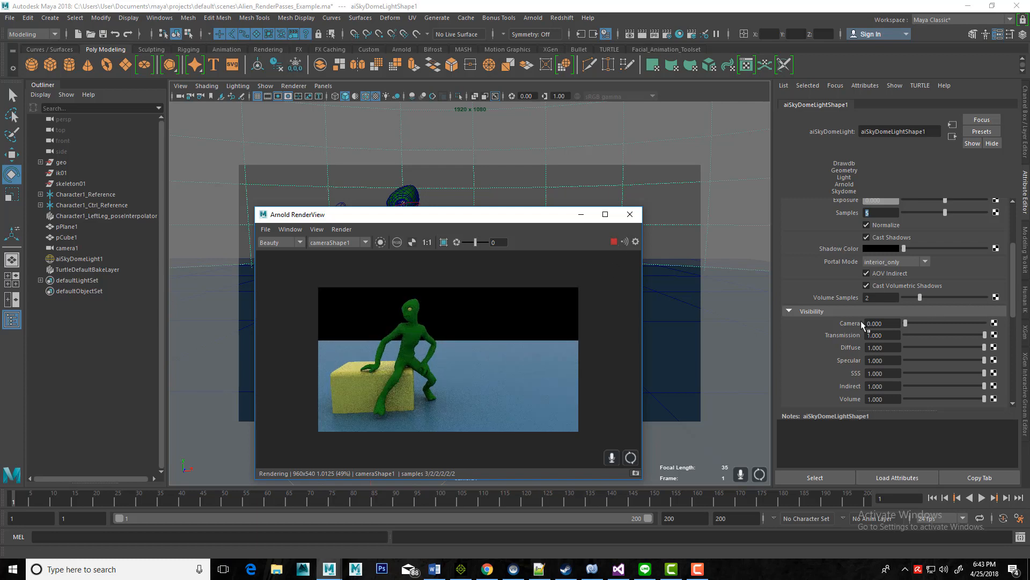
pyautogui.moveTo(906, 322); pyautogui.dragTo(945, 324)
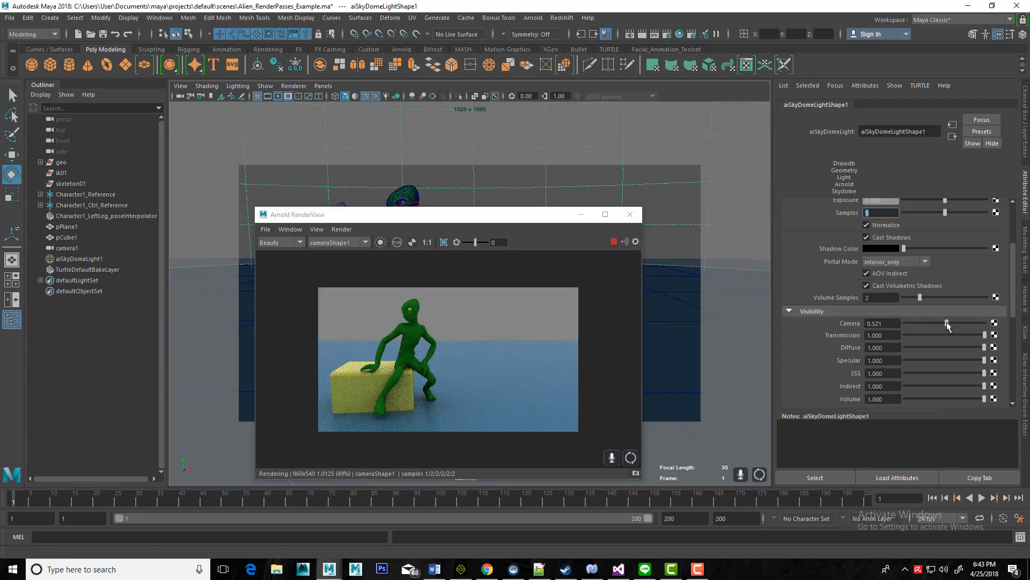
pyautogui.moveTo(946, 321); pyautogui.dragTo(897, 327)
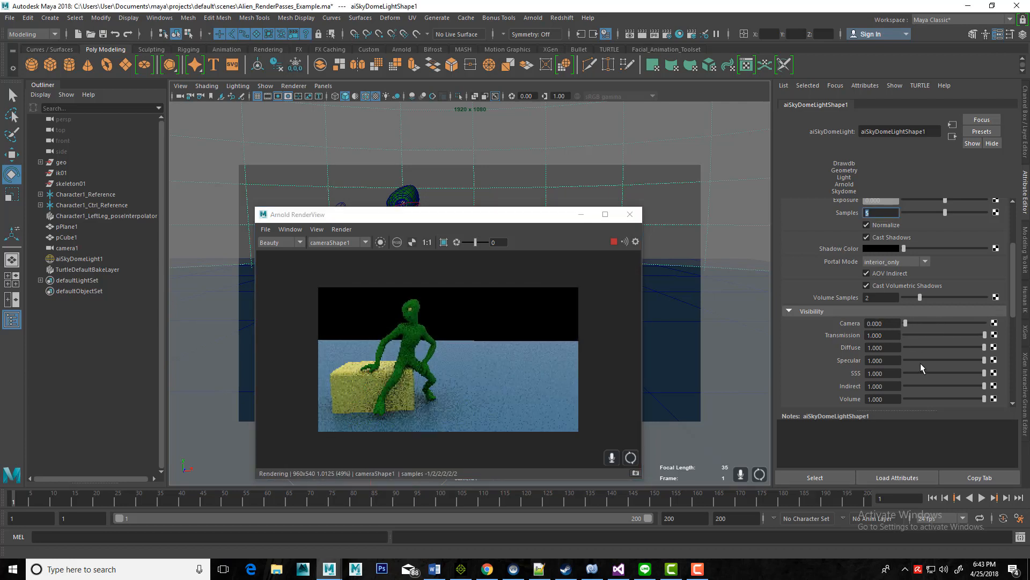
pyautogui.click(612, 241)
# - Move the render window clear of the viewport and create a spot light in the scene
pyautogui.moveTo(471, 220); pyautogui.dragTo(457, 169)
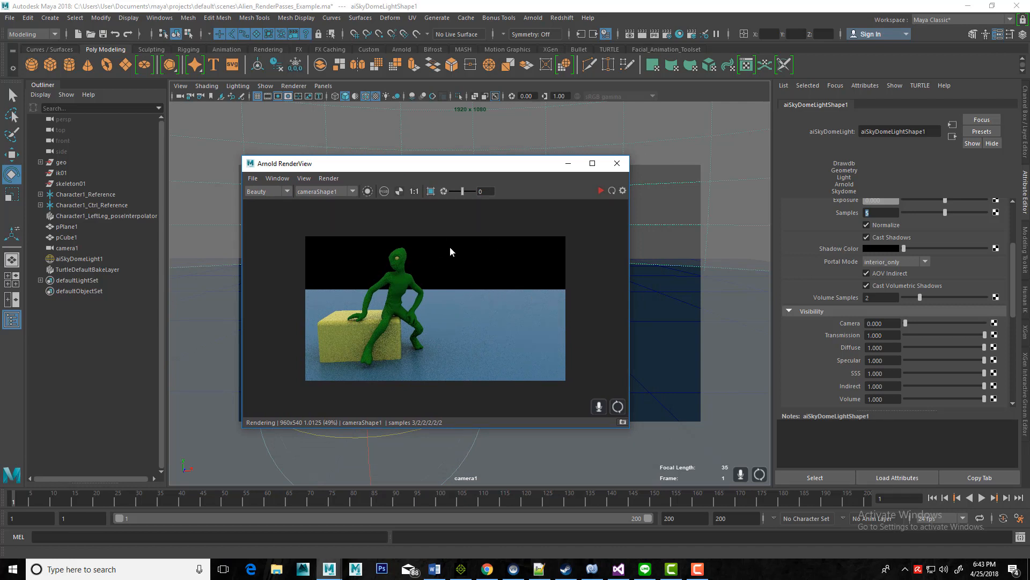
pyautogui.click(79, 259)
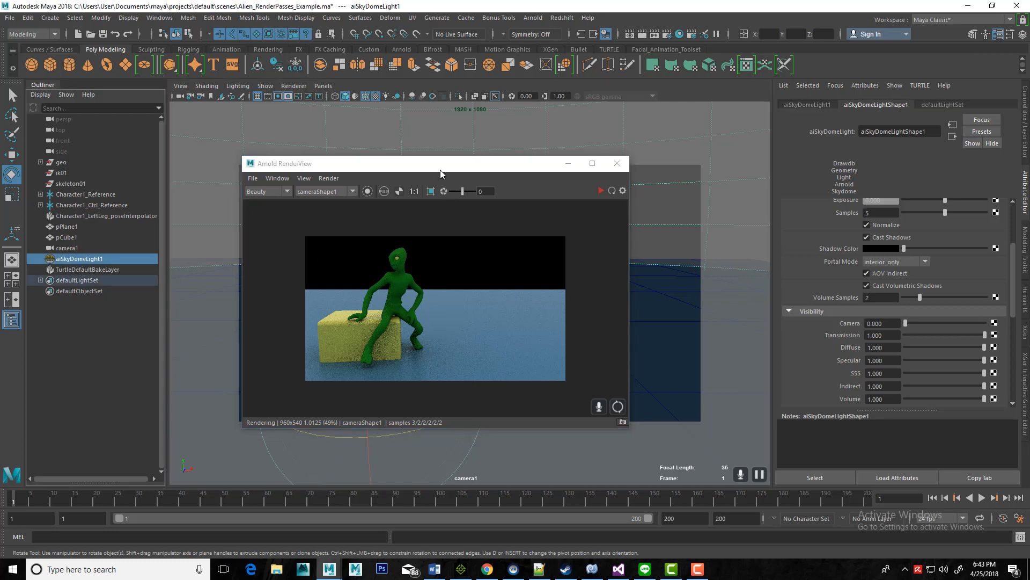
pyautogui.moveTo(440, 169); pyautogui.dragTo(334, 428)
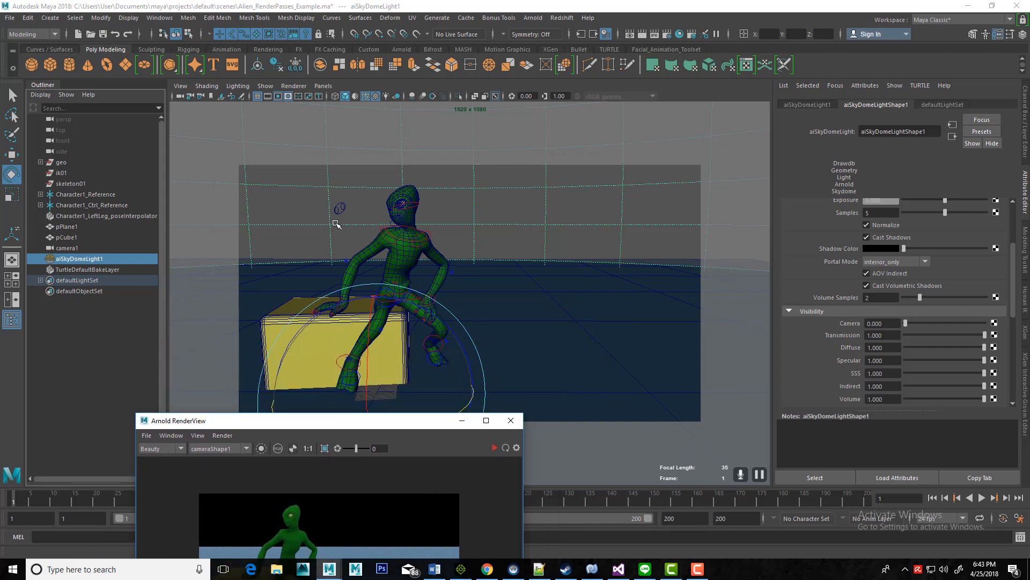
pyautogui.click(50, 19)
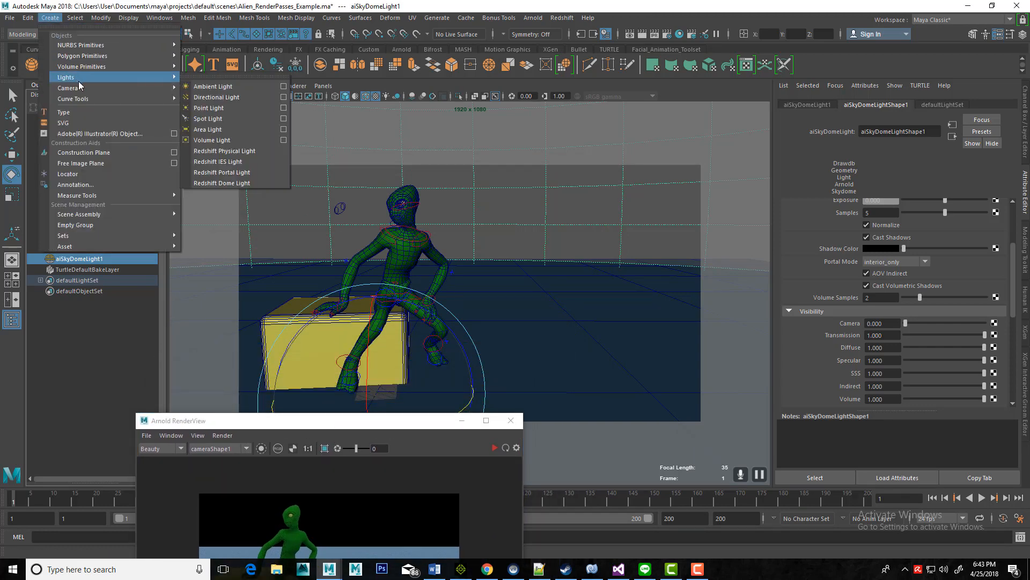
pyautogui.moveTo(143, 86)
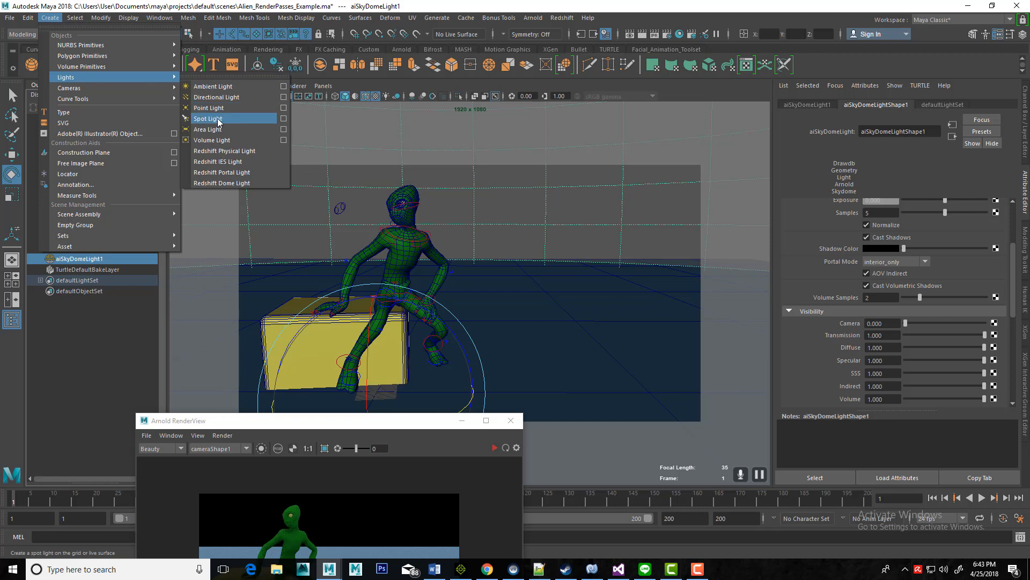
pyautogui.click(225, 120)
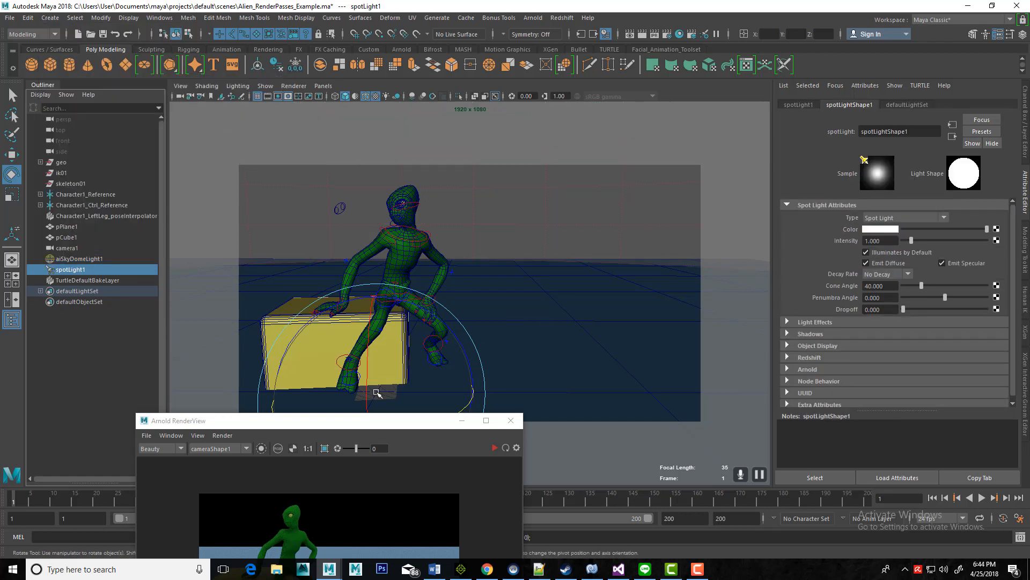
# - Turn on scene lighting in the viewport and move the spot light above the floor in front of the alien, about 57 units high
pyautogui.press('r')
pyautogui.moveTo(378, 393); pyautogui.dragTo(593, 381)
pyautogui.press('w')
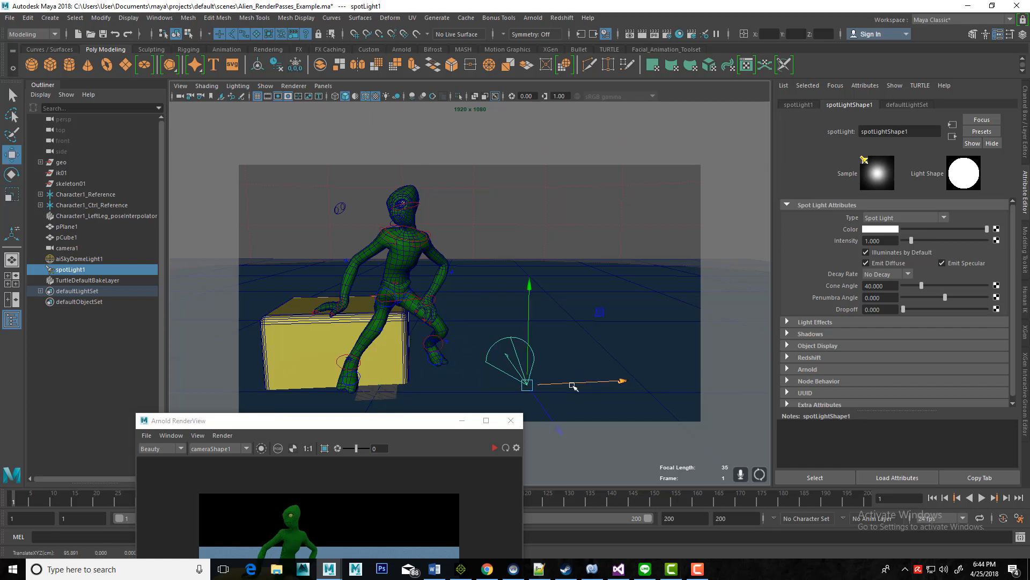
pyautogui.press('7')
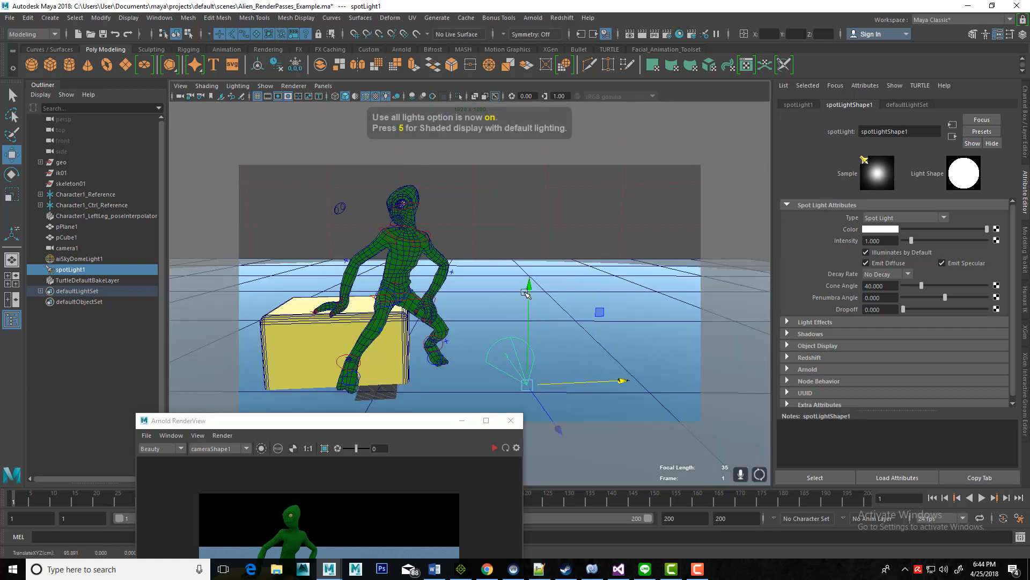
pyautogui.moveTo(529, 285); pyautogui.dragTo(533, 182)
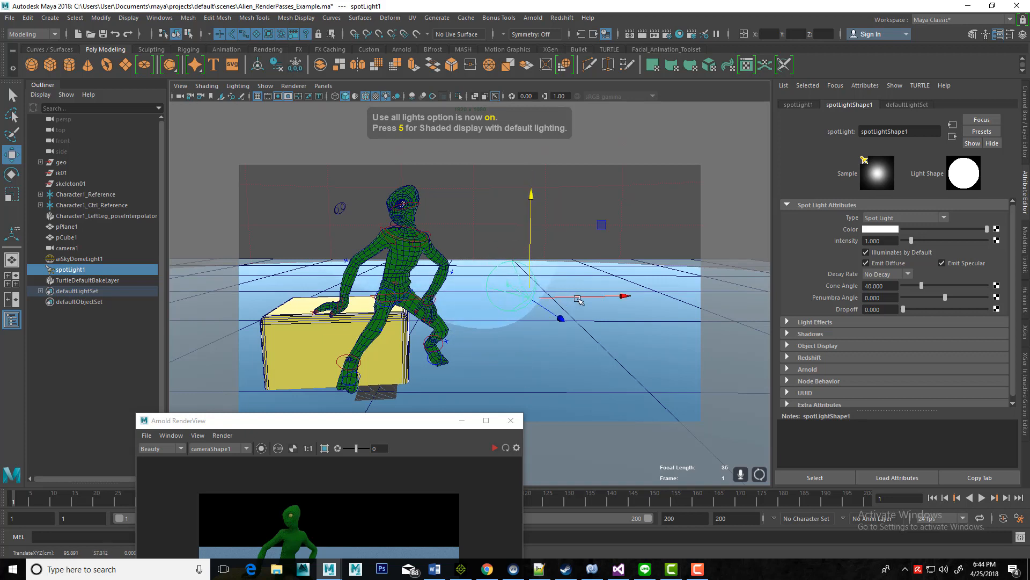
pyautogui.moveTo(579, 299)
pyautogui.mouseDown()
pyautogui.moveTo(460, 322)
pyautogui.moveTo(473, 322)
pyautogui.moveTo(452, 356)
pyautogui.moveTo(607, 418)
pyautogui.moveTo(478, 349)
pyautogui.moveTo(464, 293)
pyautogui.mouseUp()
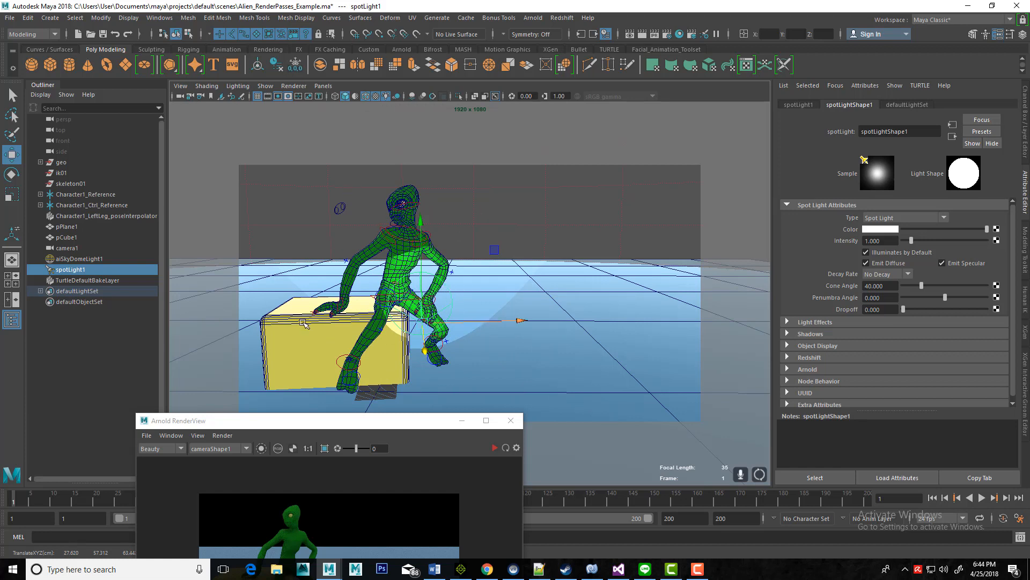
# - Look through the spot light and aim it from farther away and higher up so its cone surrounds the alien and box
pyautogui.click(323, 86)
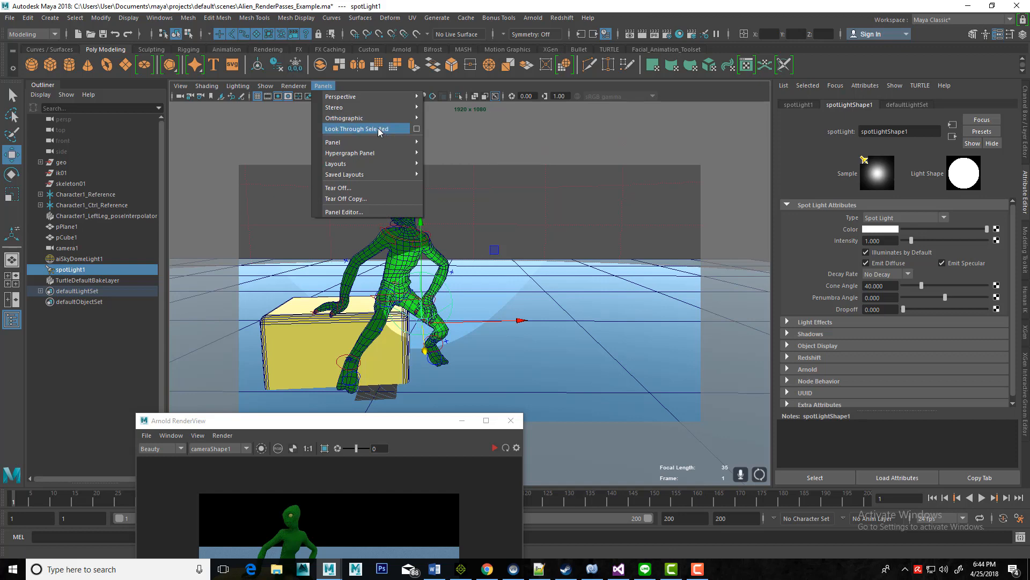
pyautogui.click(357, 129)
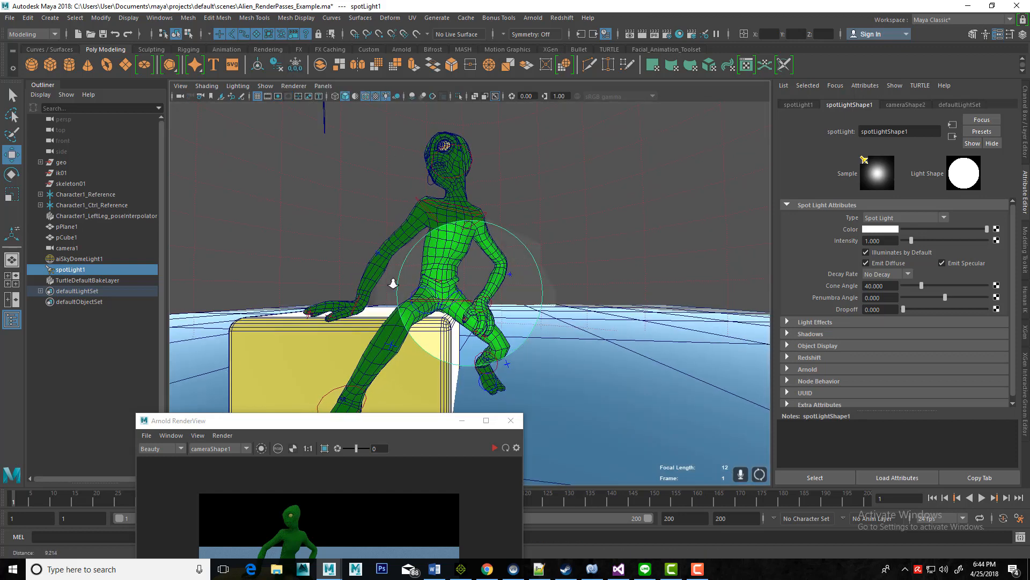
pyautogui.keyDown('alt'); pyautogui.moveTo(394, 284); pyautogui.dragTo(363, 283, button='right'); pyautogui.keyUp('alt')
pyautogui.moveTo(524, 305)
pyautogui.keyDown('alt'); pyautogui.mouseDown(button='right')
pyautogui.moveTo(370, 287)
pyautogui.moveTo(285, 246)
pyautogui.mouseUp(button='right'); pyautogui.keyUp('alt')
pyautogui.moveTo(349, 275)
pyautogui.keyDown('alt'); pyautogui.mouseDown()
pyautogui.moveTo(343, 288)
pyautogui.moveTo(472, 327)
pyautogui.mouseUp(); pyautogui.keyUp('alt')
pyautogui.moveTo(471, 327)
pyautogui.keyDown('alt'); pyautogui.mouseDown(button='right')
pyautogui.moveTo(287, 259)
pyautogui.moveTo(405, 313)
pyautogui.mouseUp(button='right'); pyautogui.keyUp('alt')
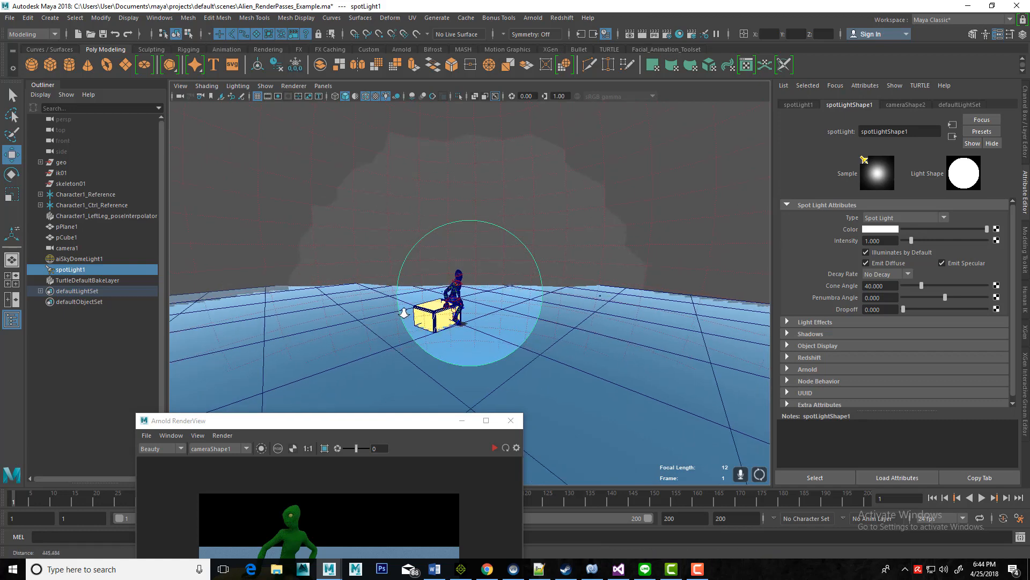
pyautogui.keyDown('alt'); pyautogui.moveTo(404, 313); pyautogui.dragTo(465, 336); pyautogui.keyUp('alt')
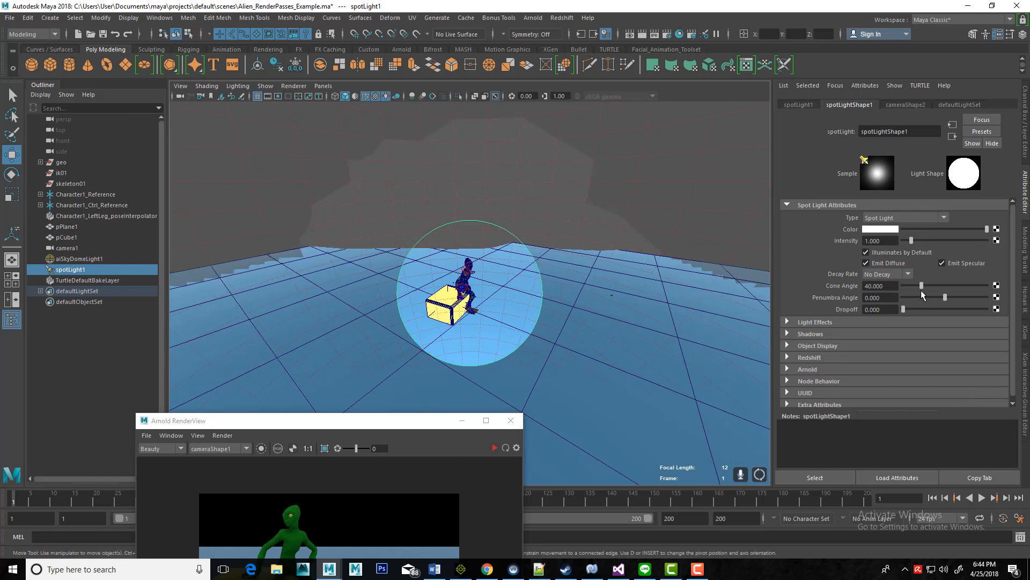
# - Set the spot light's cone angle to about 51.4, penumbra angle to about -6.8, dropoff to about 8.3, and decay rate to Quadratic
pyautogui.moveTo(922, 285); pyautogui.dragTo(906, 308)
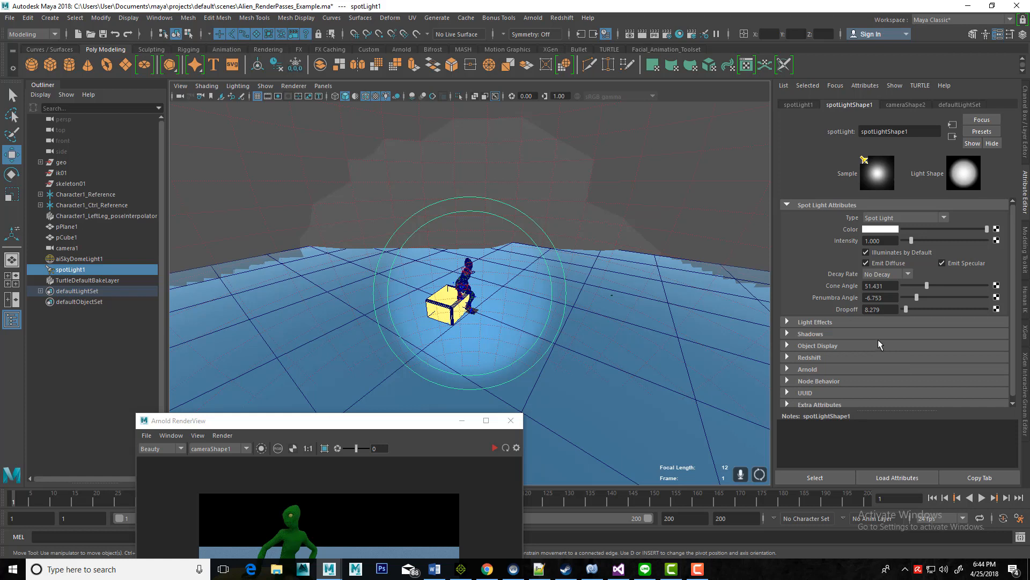
pyautogui.click(908, 275)
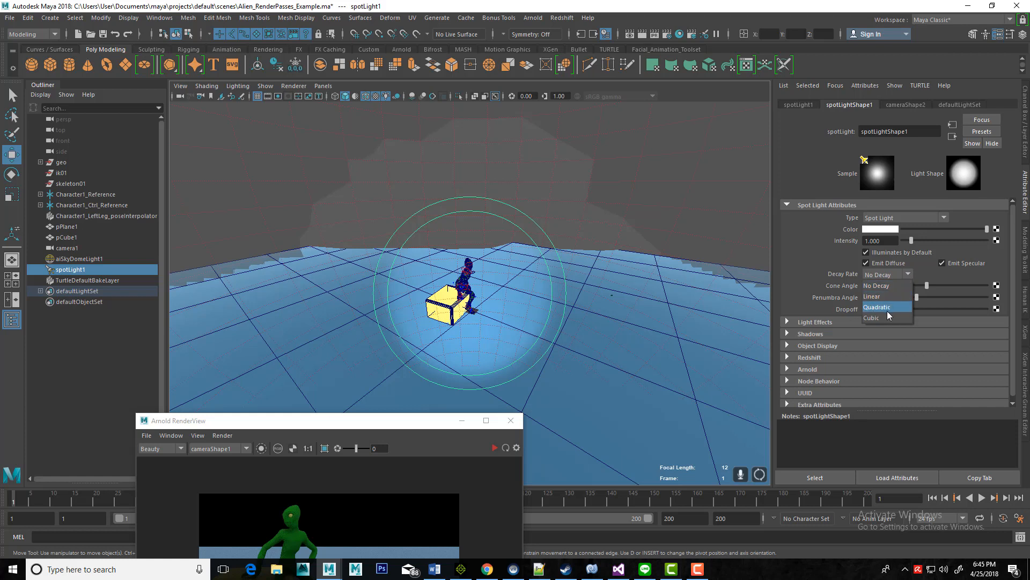
pyautogui.click(886, 308)
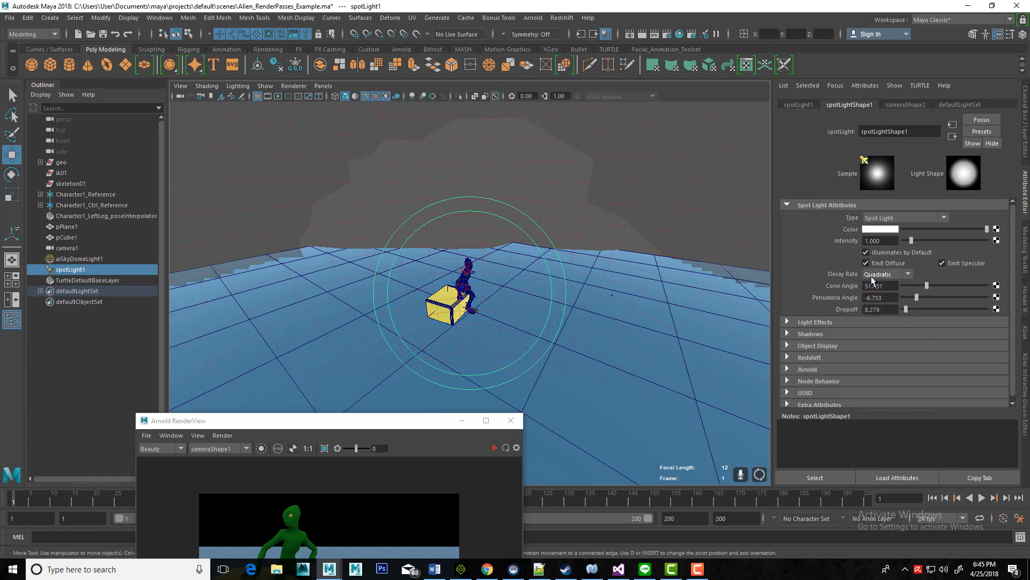
# - Set the spot light's intensity to 1000
pyautogui.click(885, 243)
pyautogui.write('1000')
pyautogui.press('Return')
# - Test-render the scene with the spot light in an IPR session beside the viewport, and stop the render
pyautogui.moveTo(418, 424); pyautogui.dragTo(434, 186)
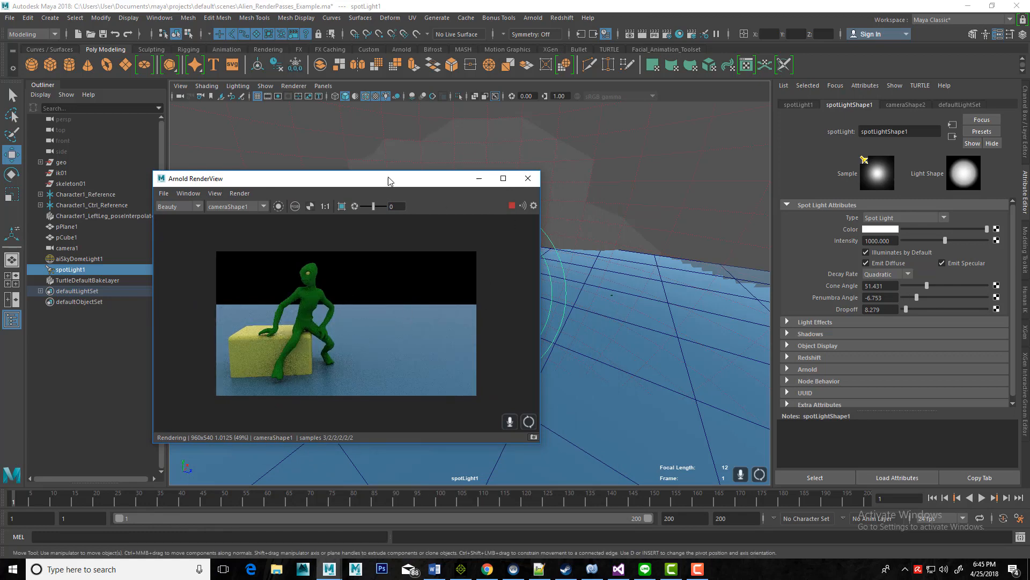
pyautogui.moveTo(388, 180); pyautogui.dragTo(223, 229)
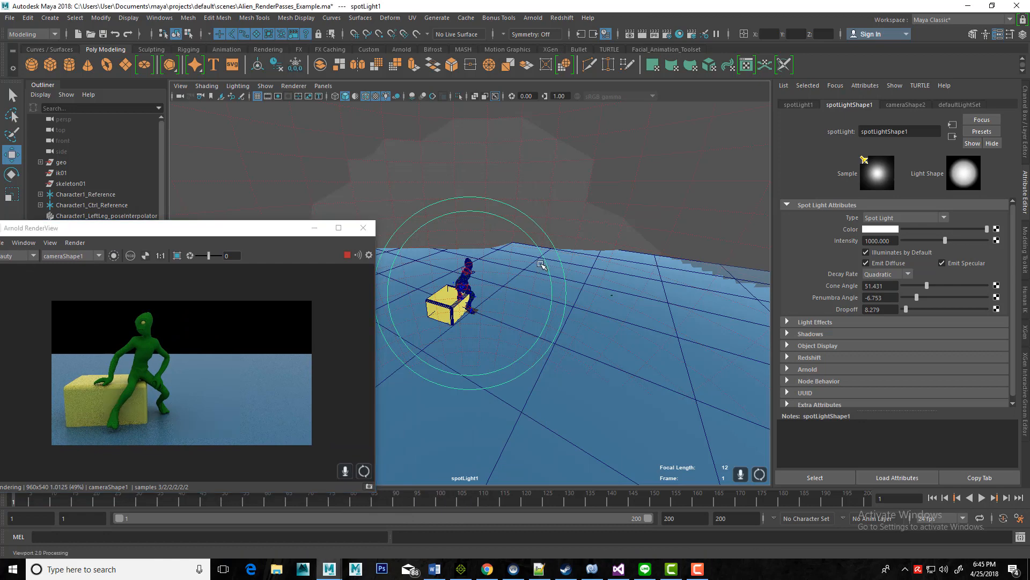
pyautogui.press('7')
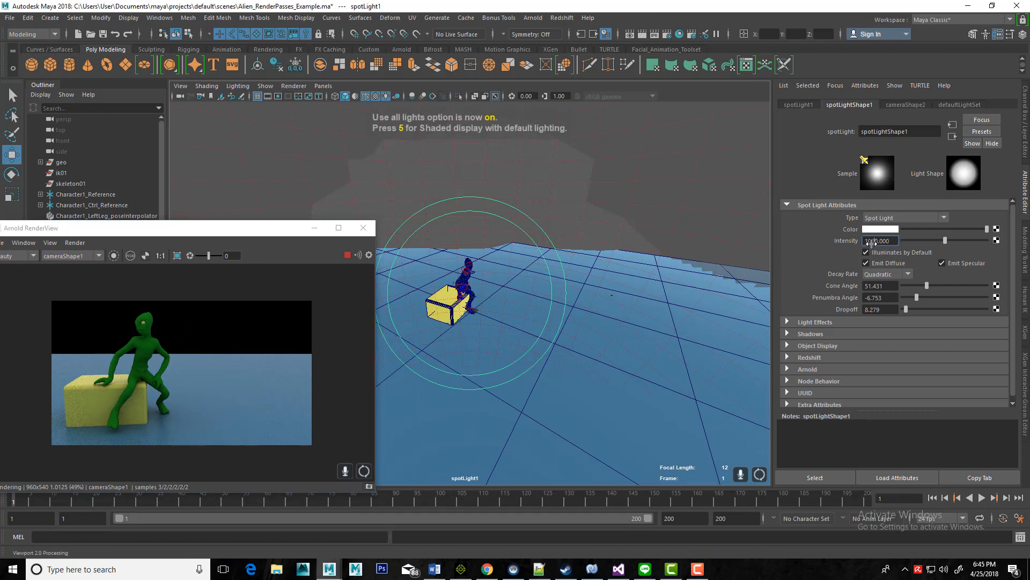
pyautogui.click(345, 255)
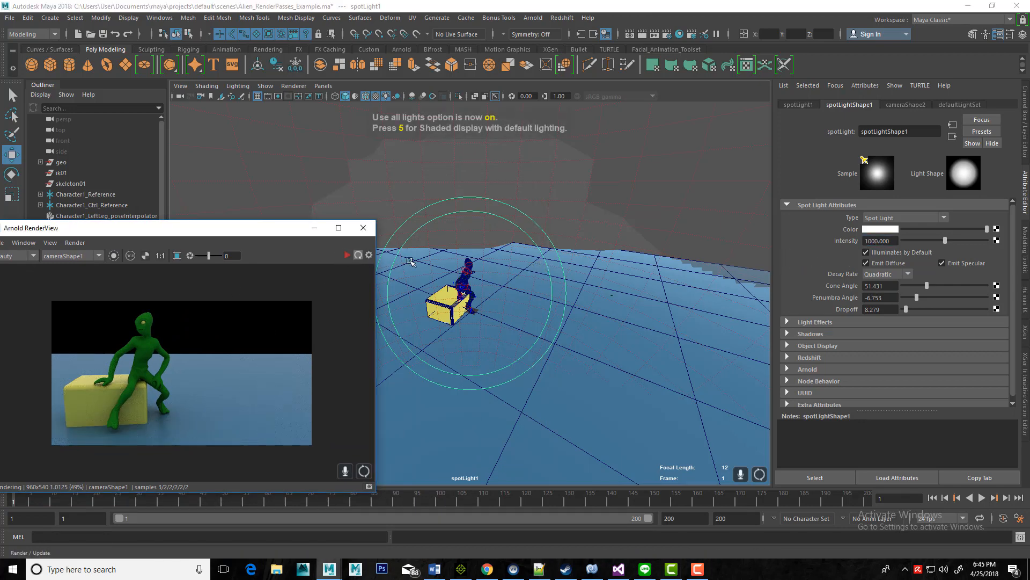
# - Try a spot light intensity of 10000 with Arnold exposure values of 10 and 5
pyautogui.click(875, 242)
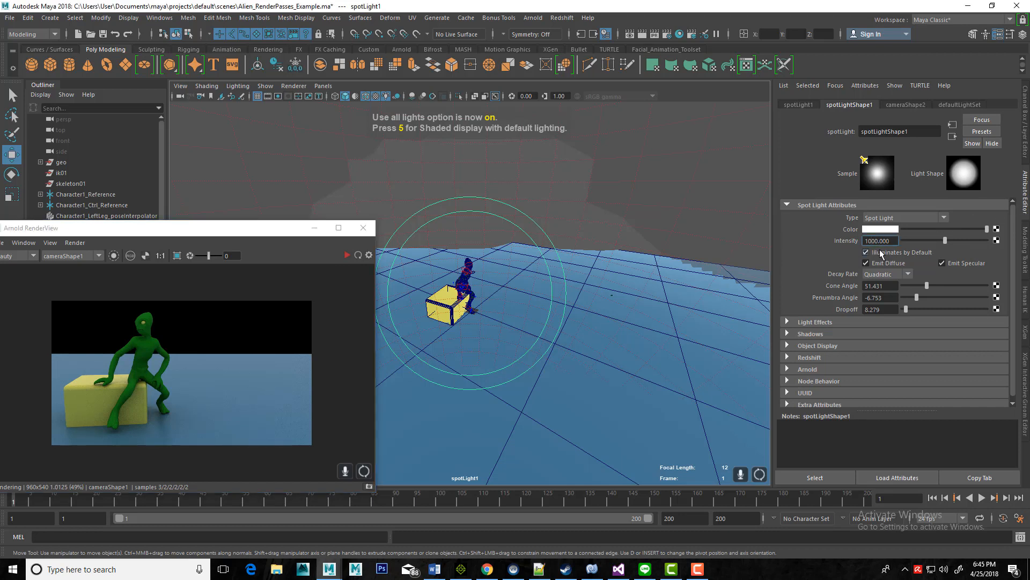
pyautogui.write('0')
pyautogui.press('Return')
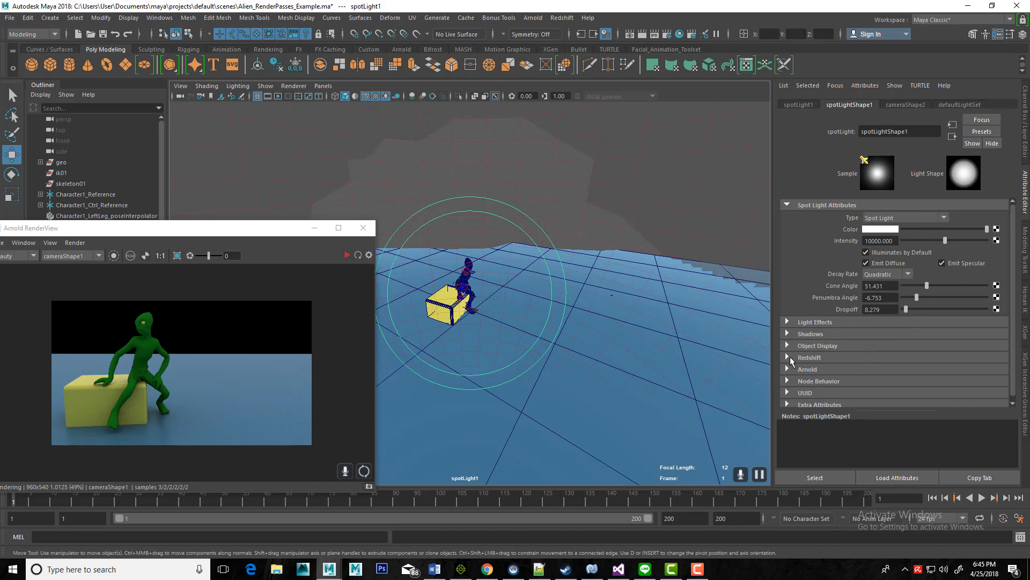
pyautogui.click(786, 369)
pyautogui.scroll(-2, 869, 368)
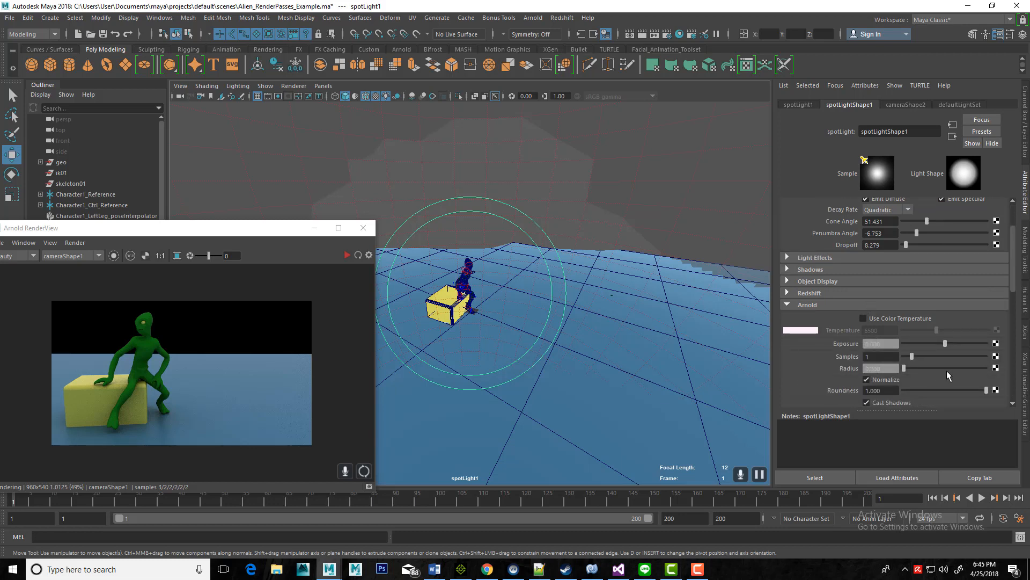
pyautogui.click(885, 344)
pyautogui.write('10')
pyautogui.press('Return')
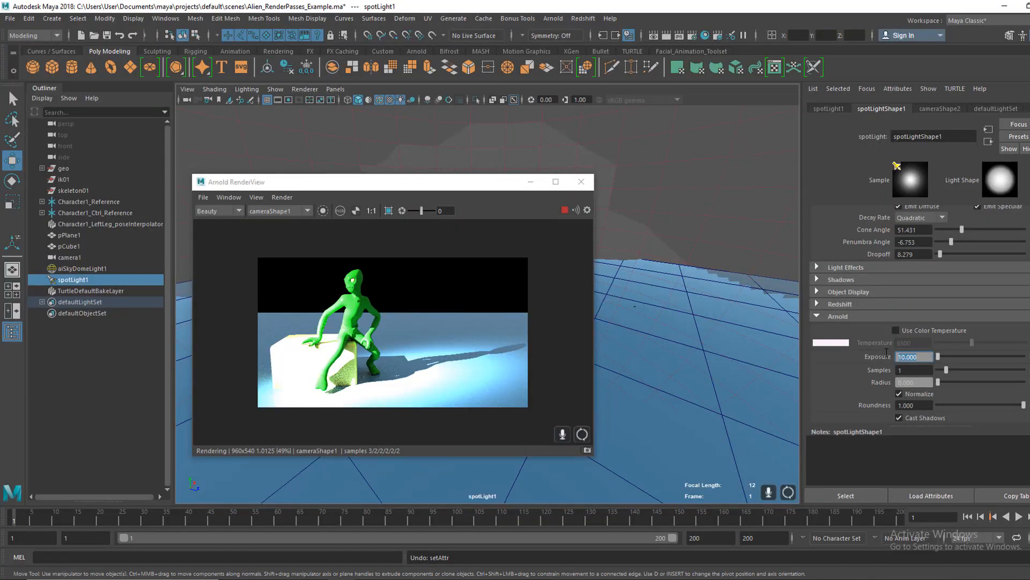
pyautogui.write('5')
pyautogui.press('Return')
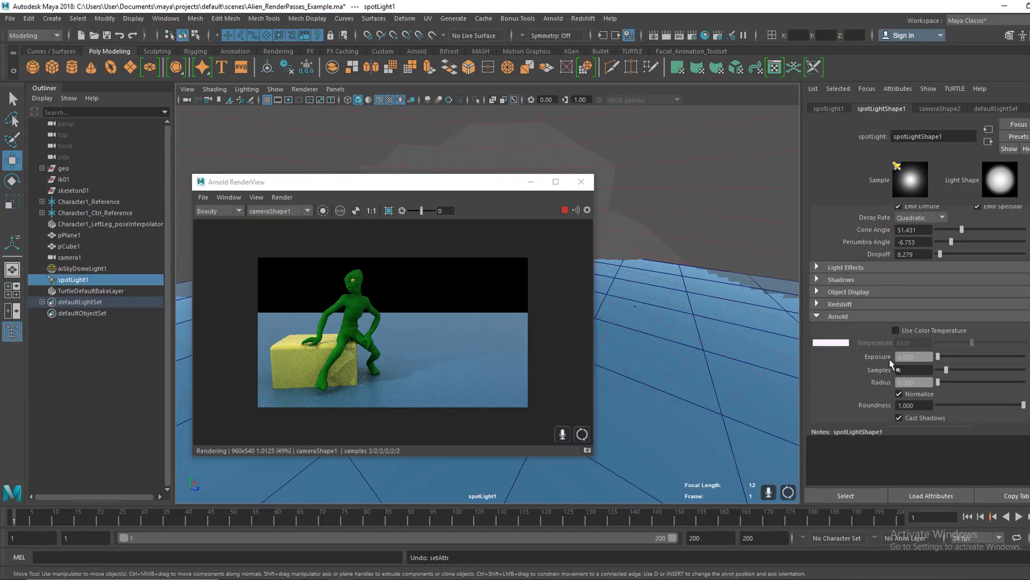
# - Set the spot light's intensity to 1000 and its Arnold exposure to 10
pyautogui.scroll(3, 937, 328)
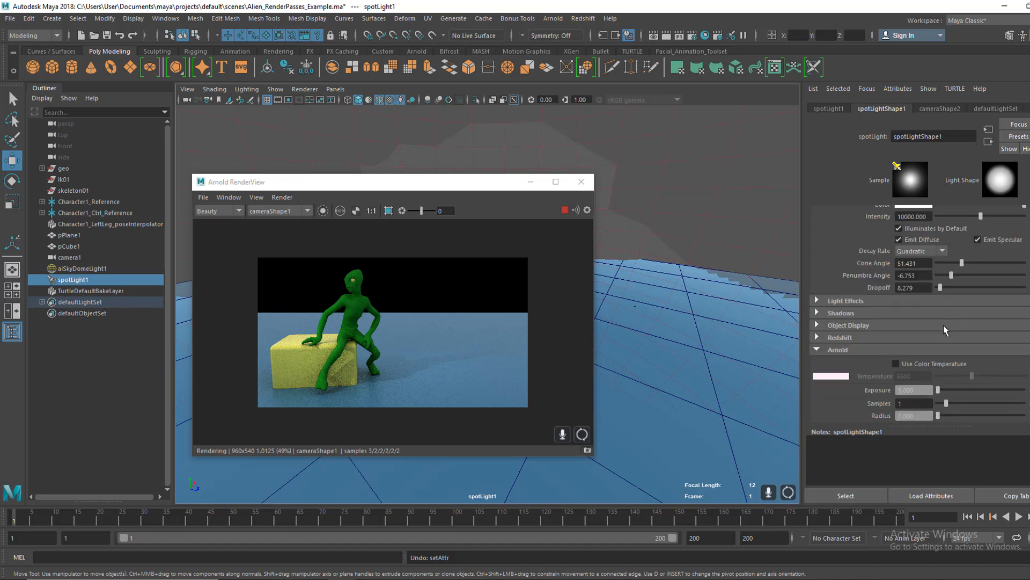
pyautogui.click(910, 251)
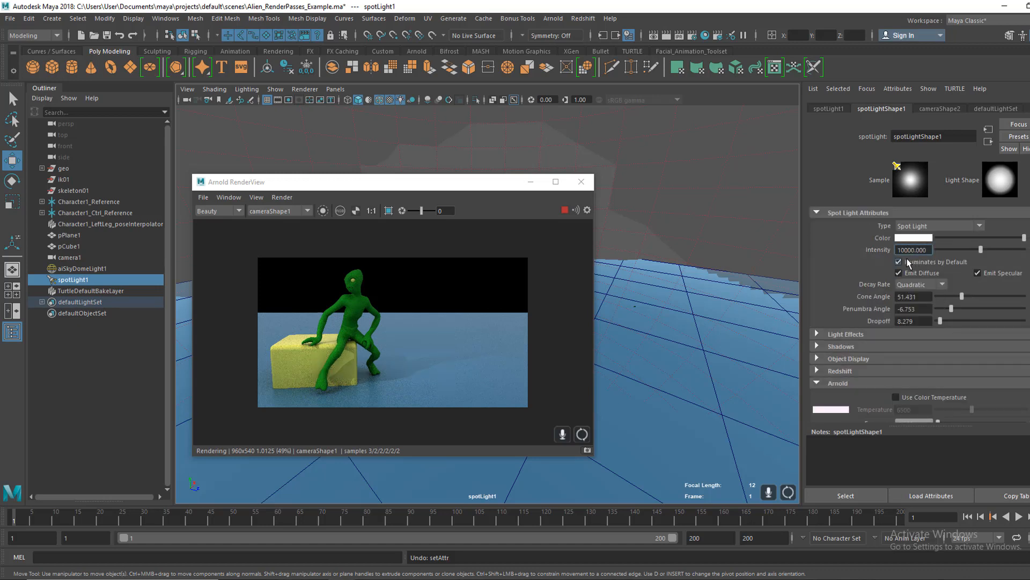
pyautogui.press('BackSpace')
pyautogui.press('Return')
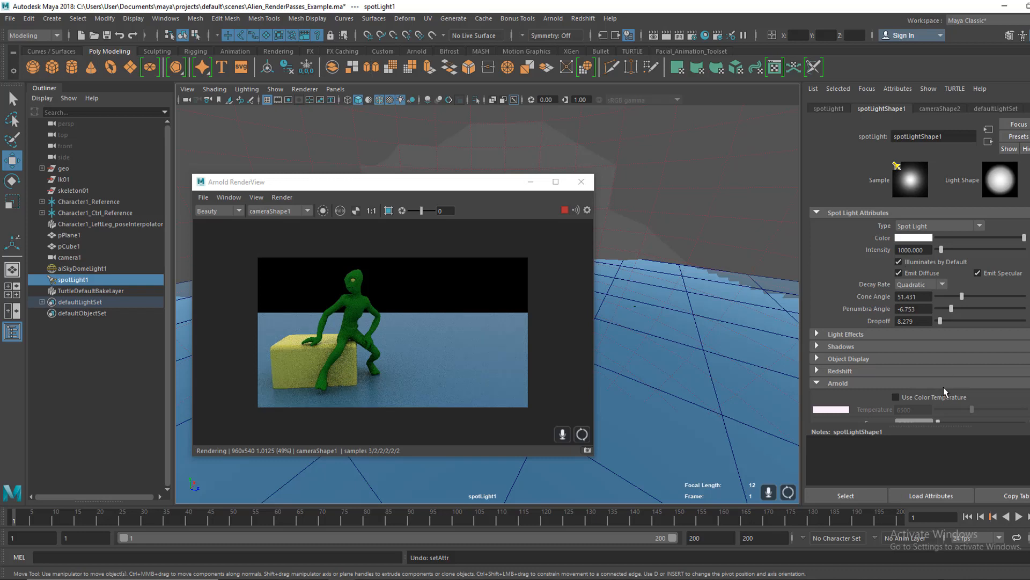
pyautogui.scroll(-3, 945, 393)
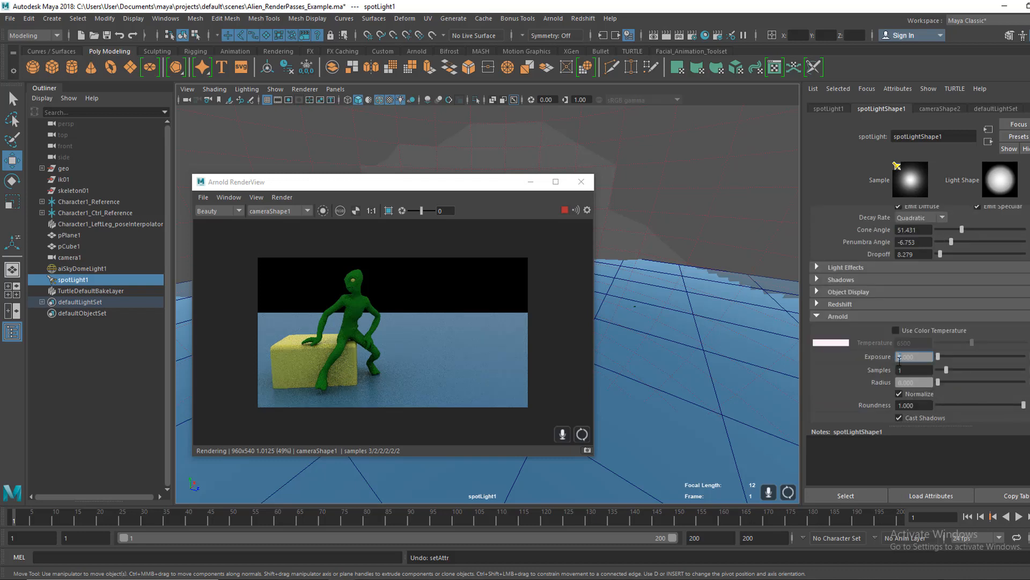
pyautogui.press('Return')
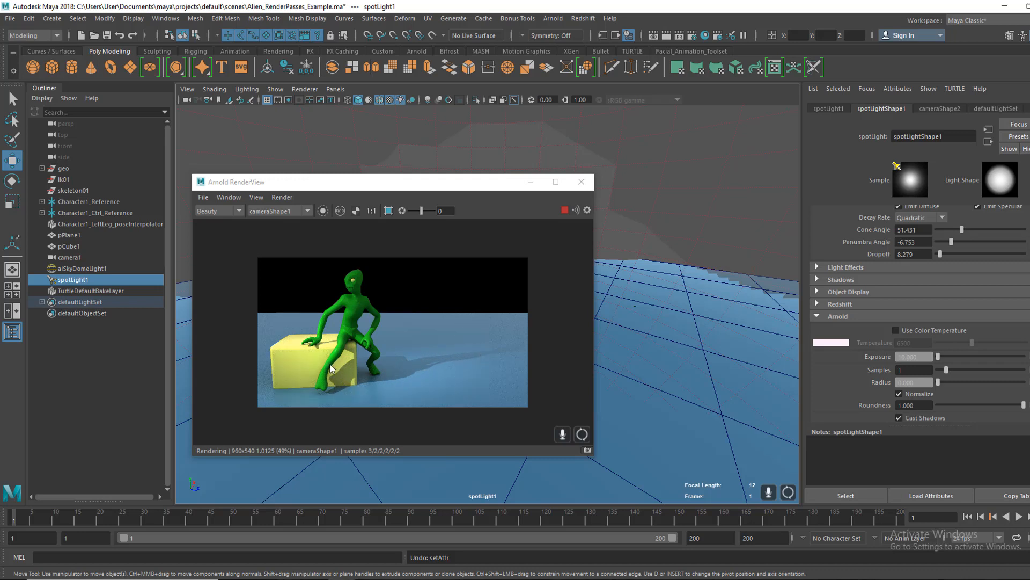
# - Examine the lighting and shadow on the rendered alien up close, and stop the render
pyautogui.scroll(2, 391, 266)
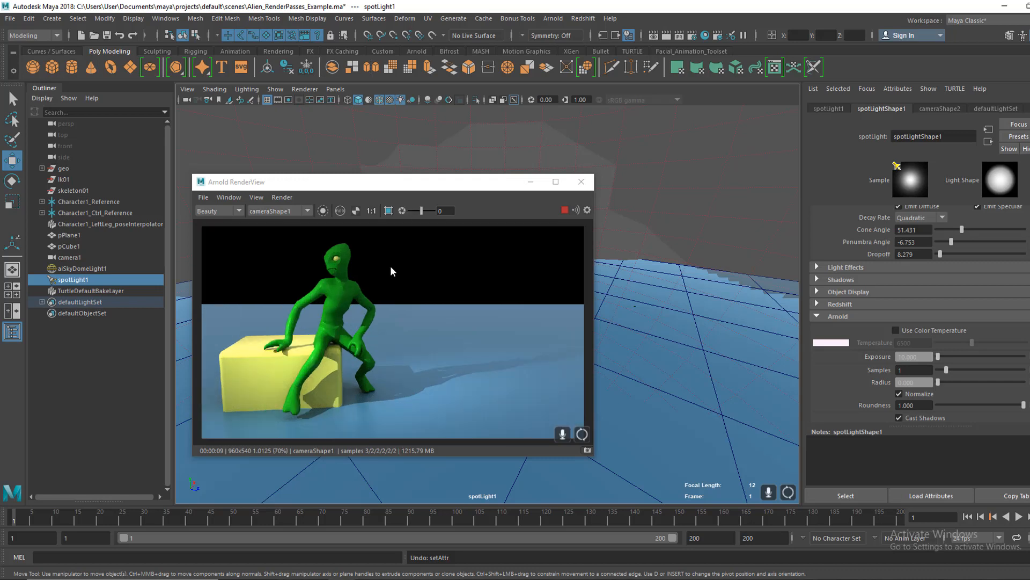
pyautogui.scroll(-2, 391, 281)
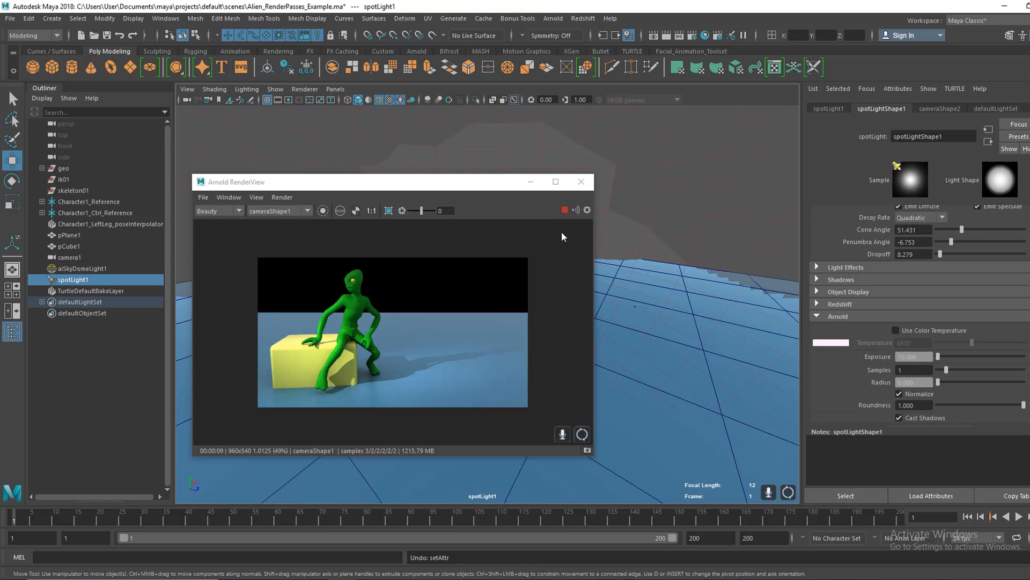
pyautogui.click(565, 210)
# - Open Render Setup beside the render view and create a render layer named DiffusePass
pyautogui.moveTo(466, 182); pyautogui.dragTo(389, 195)
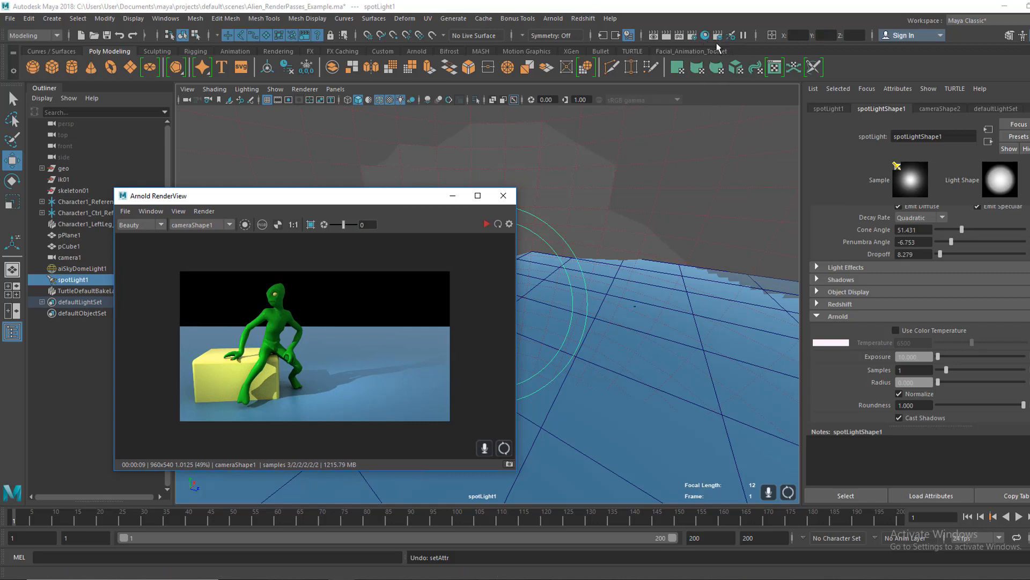
pyautogui.click(718, 36)
pyautogui.moveTo(283, 198); pyautogui.dragTo(647, 126)
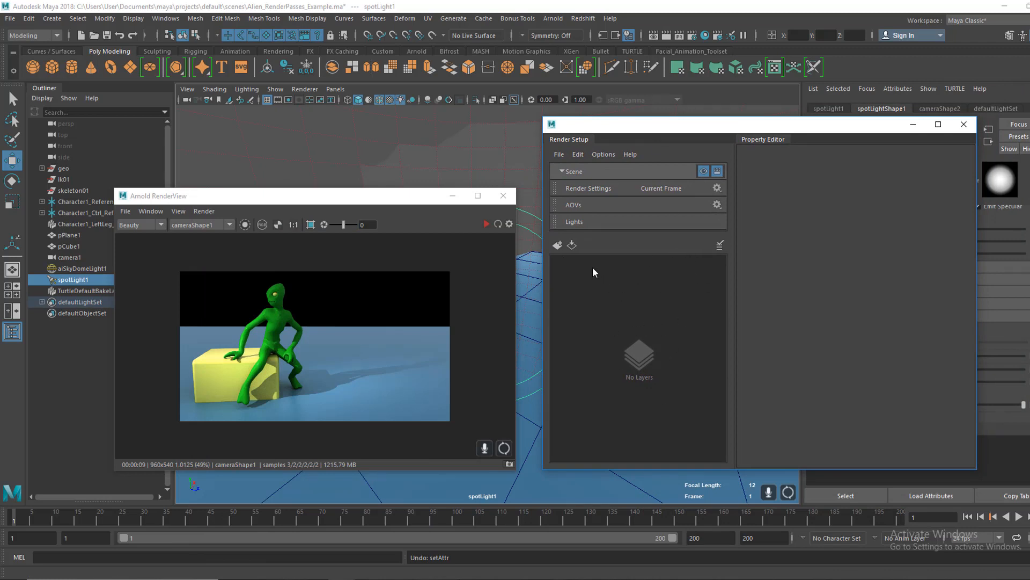
pyautogui.click(558, 246)
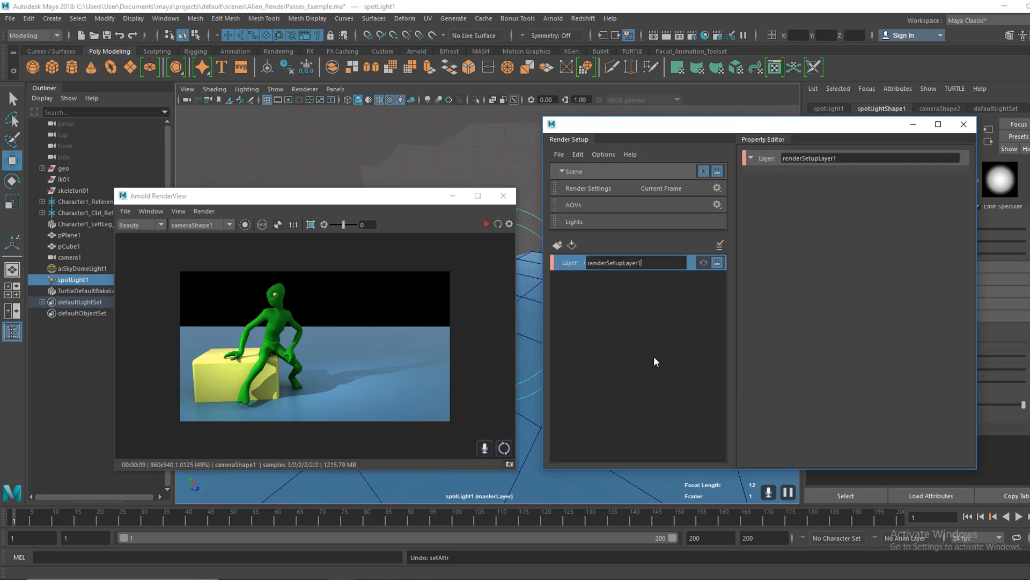
pyautogui.moveTo(640, 262); pyautogui.dragTo(584, 263)
pyautogui.write('DiffusePass')
pyautogui.press('Return')
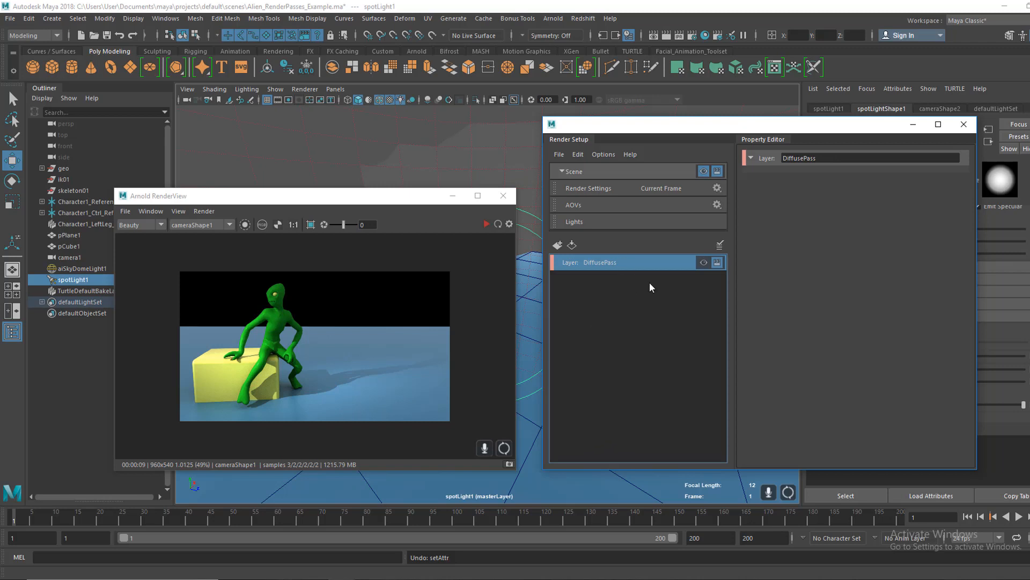
# - Create a collection named DiffusePass1 inside the DiffusePass layer
pyautogui.rightClick(617, 262)
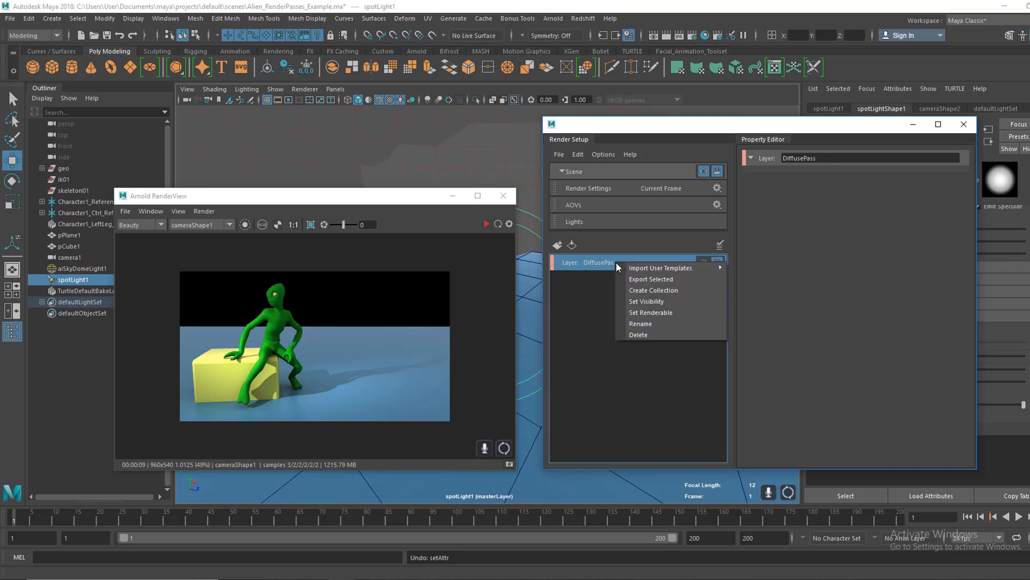
pyautogui.click(645, 288)
pyautogui.hotkey('ctrl', 'a')
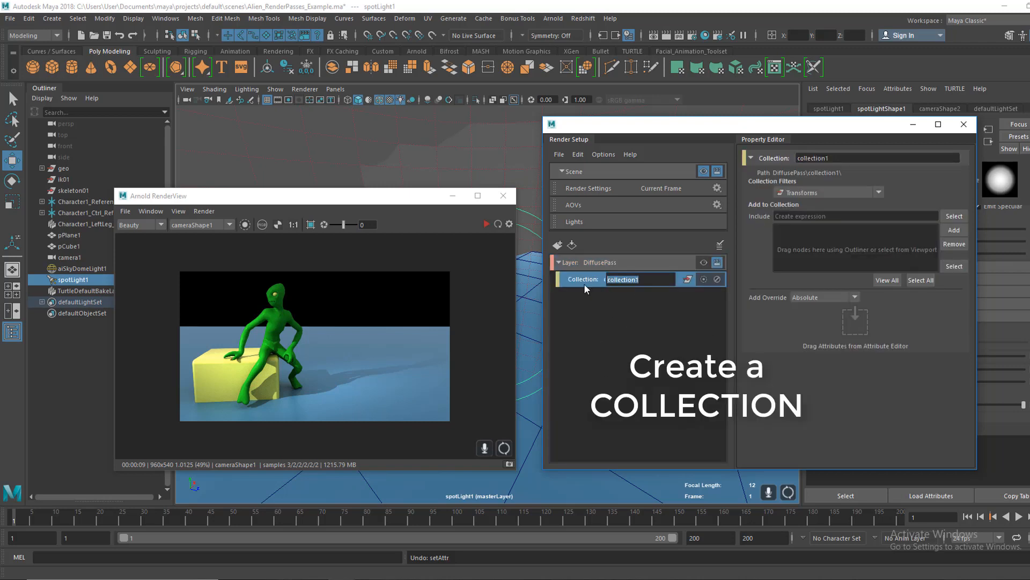
pyautogui.write('Diffu')
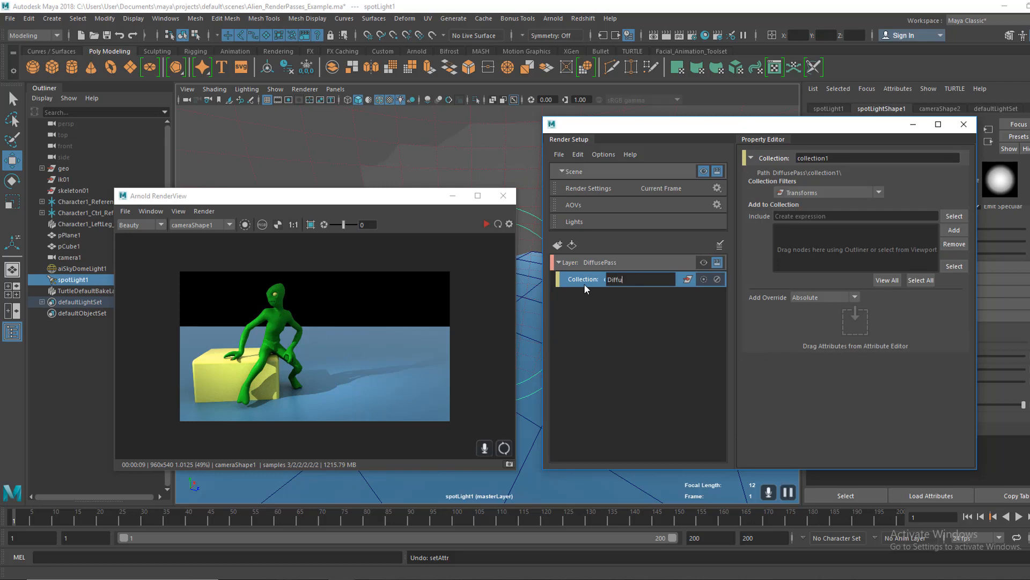
pyautogui.write('sePass1')
pyautogui.press('Return')
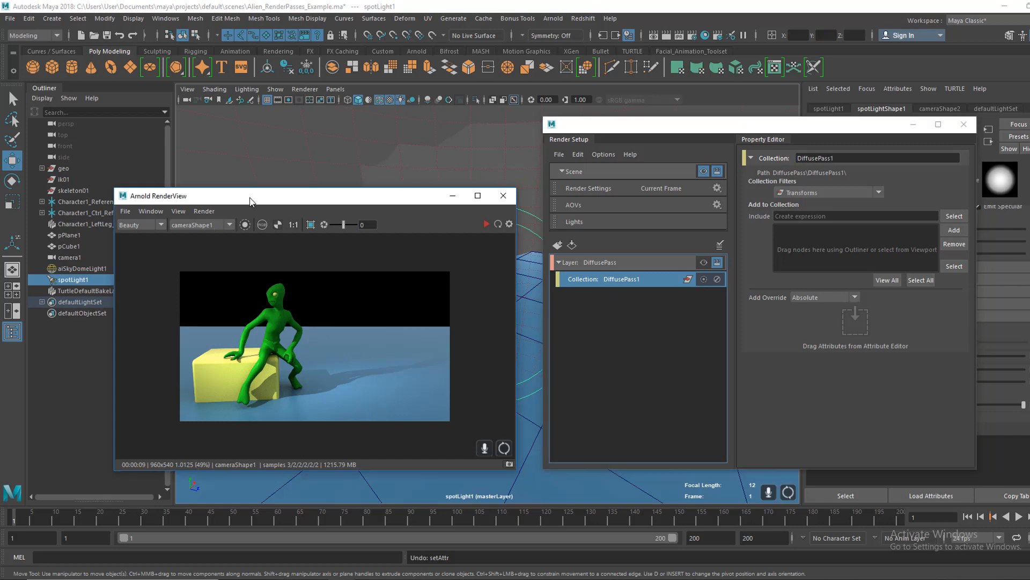
# - Add pCube1, pPlane1, geo, aiSkyDomeLight1 and spotLight1 to the DiffusePass1 collection
pyautogui.moveTo(257, 195); pyautogui.dragTo(200, 371)
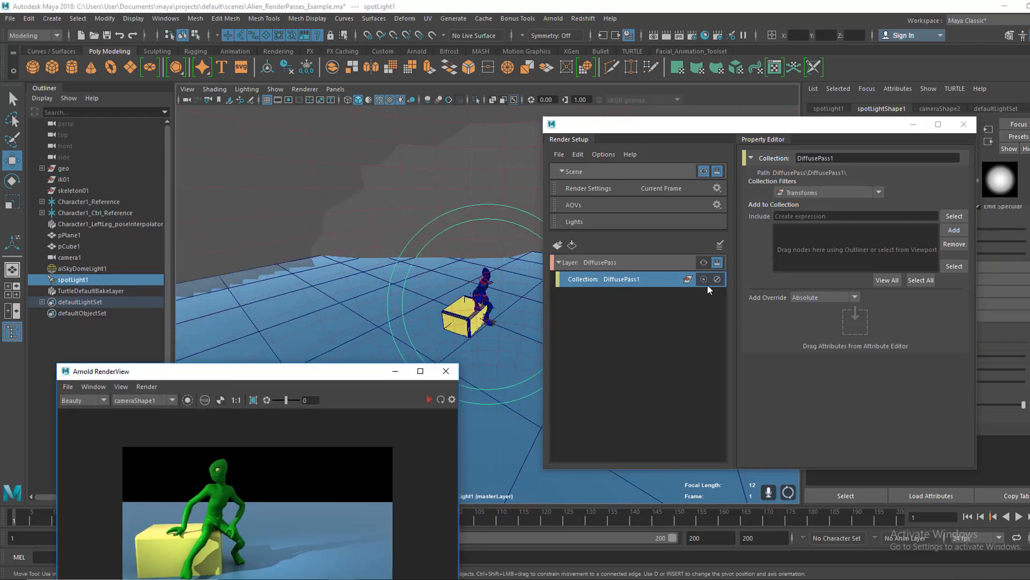
pyautogui.click(468, 322)
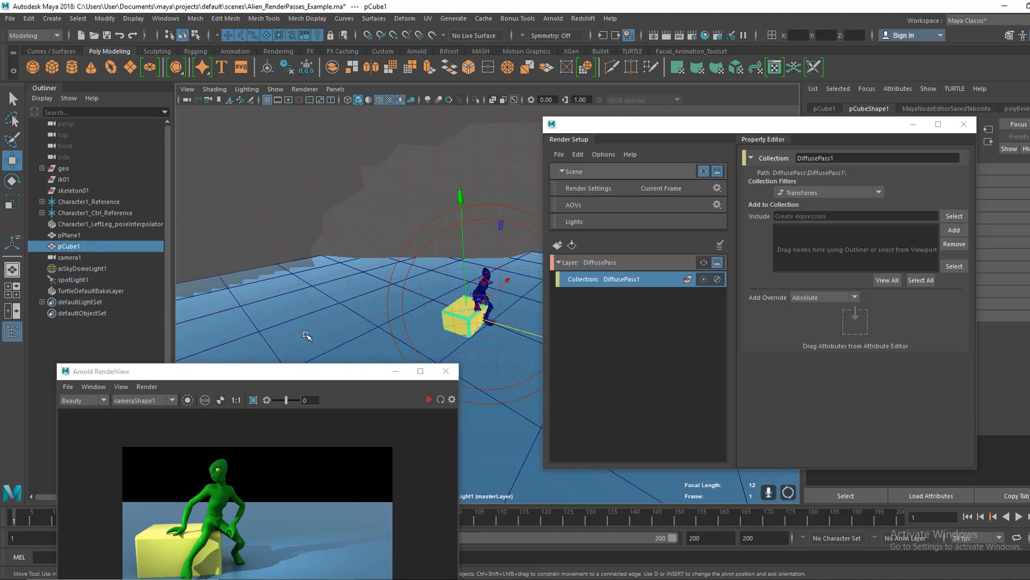
pyautogui.keyDown('shift'); pyautogui.click(327, 319); pyautogui.keyUp('shift')
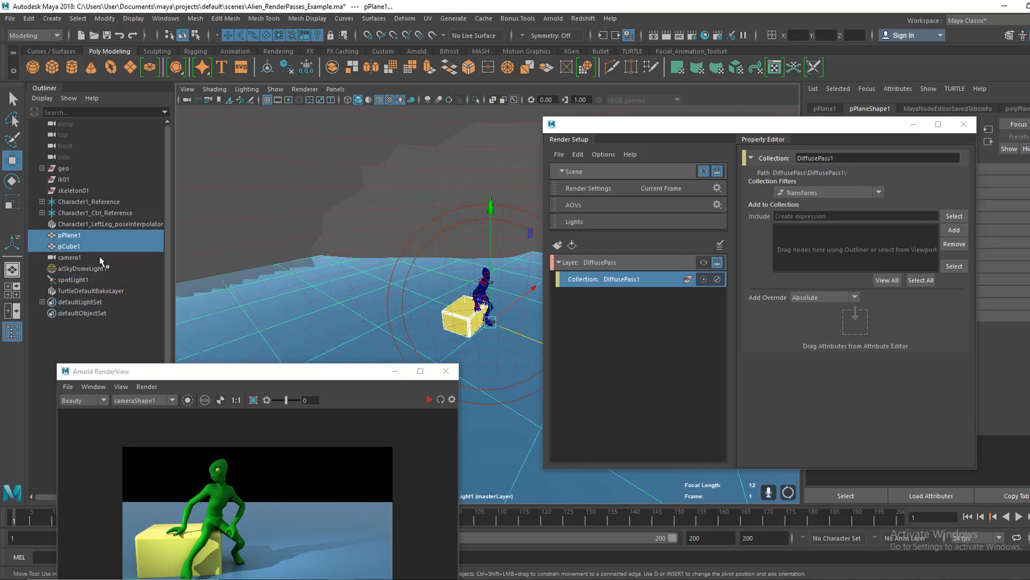
pyautogui.keyDown('ctrl'); pyautogui.click(64, 169); pyautogui.keyUp('ctrl')
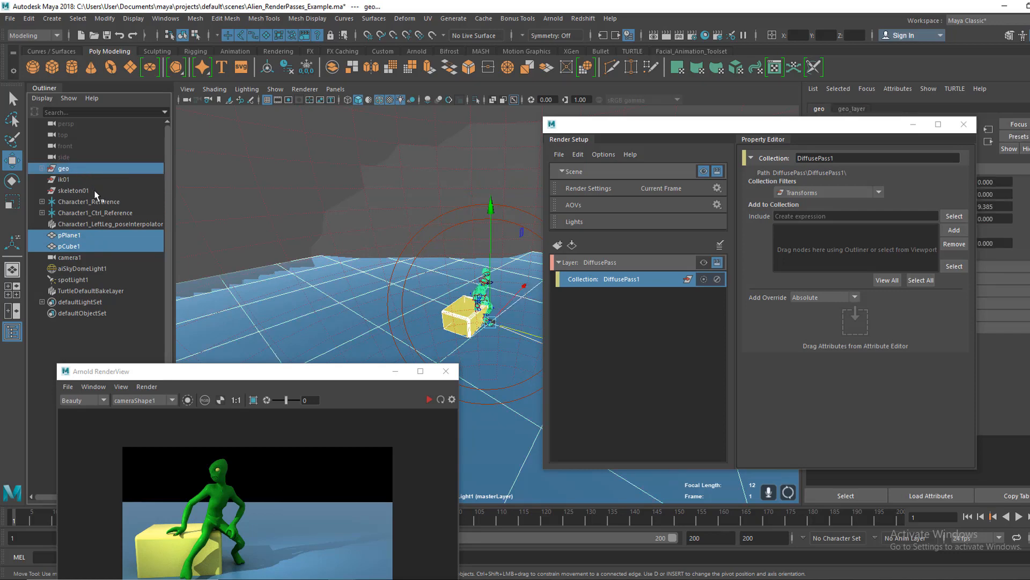
pyautogui.keyDown('ctrl'); pyautogui.click(78, 268); pyautogui.keyUp('ctrl')
pyautogui.keyDown('ctrl'); pyautogui.click(78, 279); pyautogui.keyUp('ctrl')
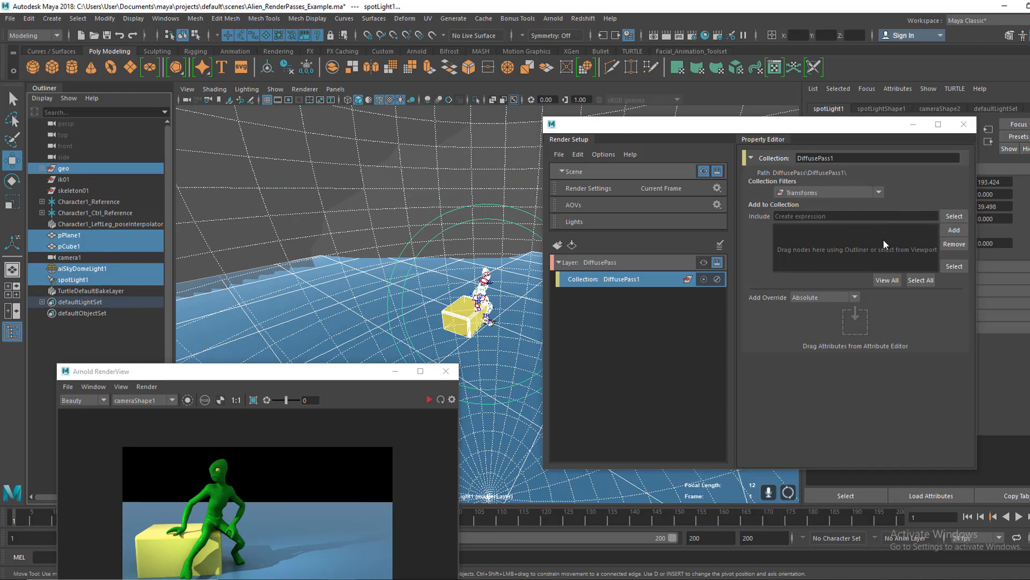
pyautogui.click(954, 230)
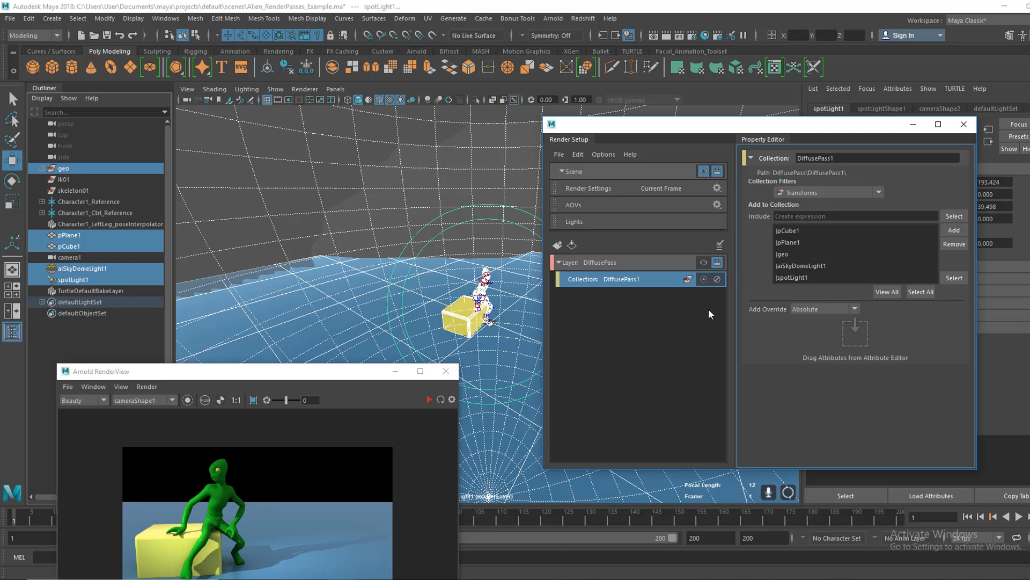
# - Make the DiffusePass layer visible and renderable, and turn off rendering of the master scene layer
pyautogui.moveTo(321, 371); pyautogui.dragTo(393, 167)
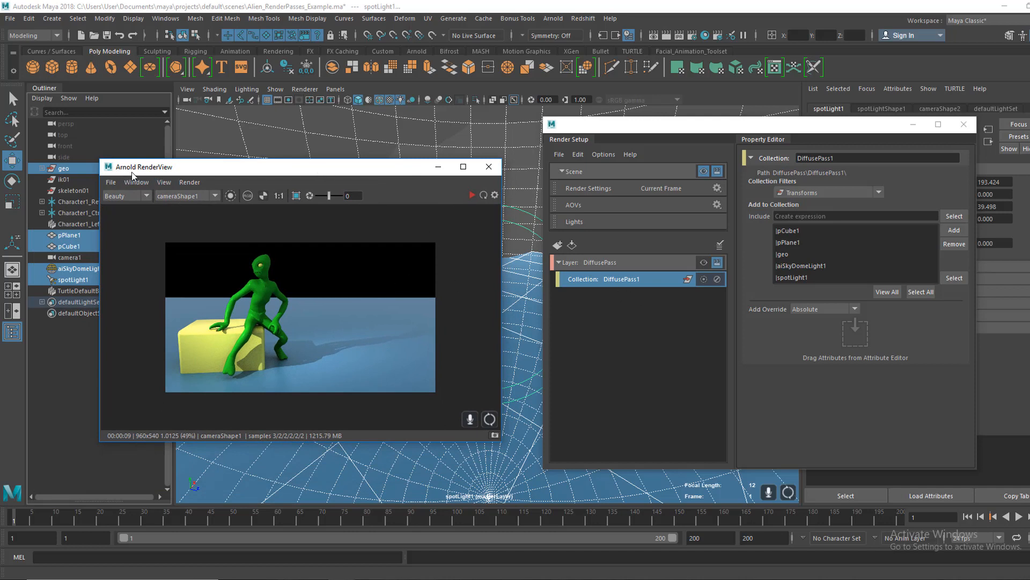
pyautogui.moveTo(195, 173); pyautogui.dragTo(187, 173)
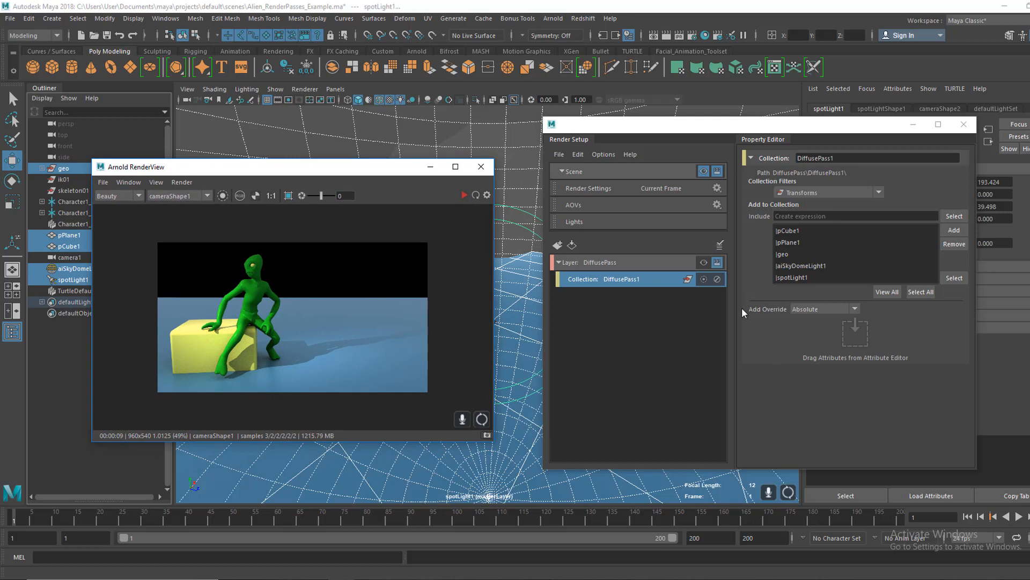
pyautogui.click(703, 263)
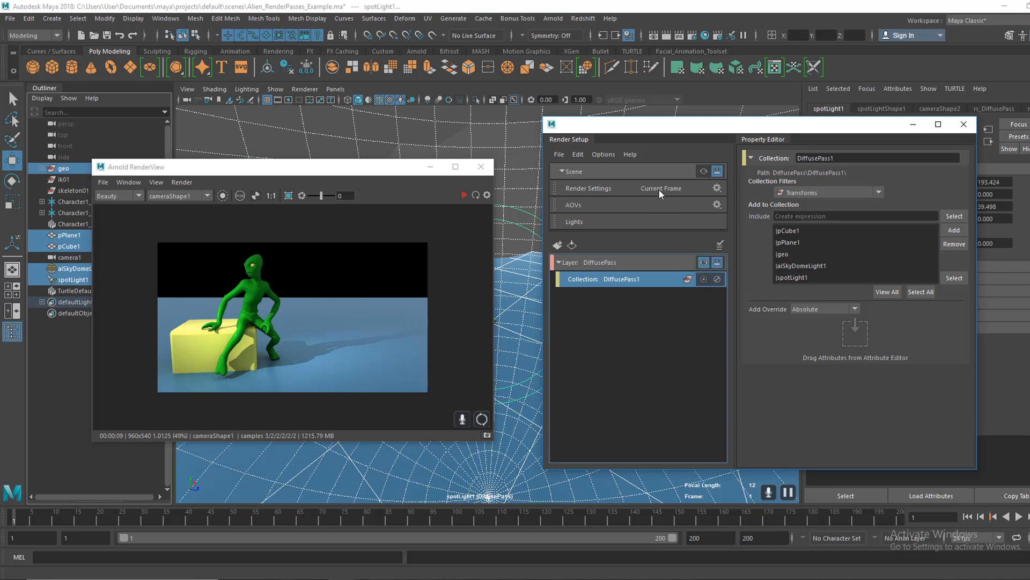
pyautogui.click(704, 171)
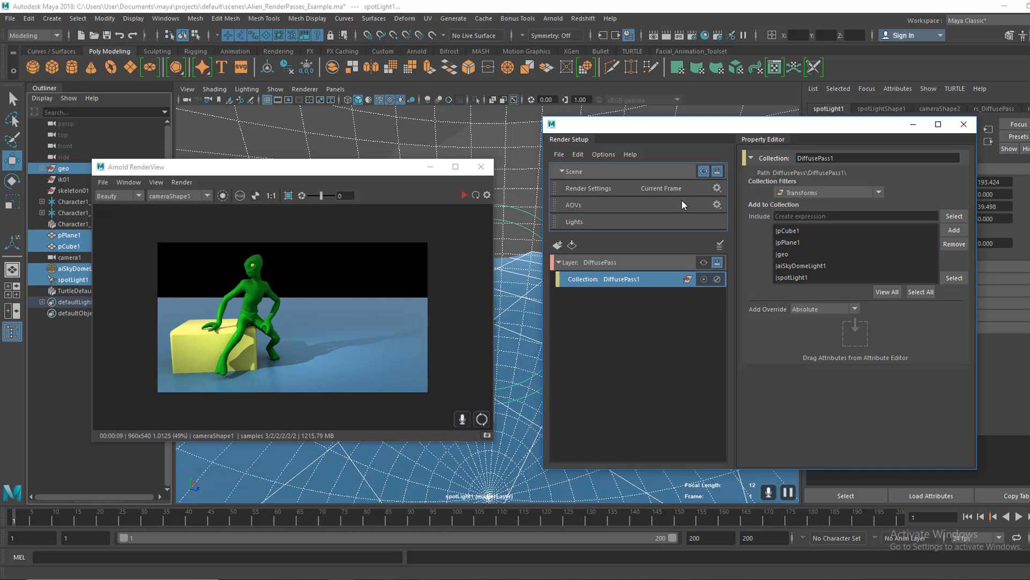
pyautogui.click(703, 263)
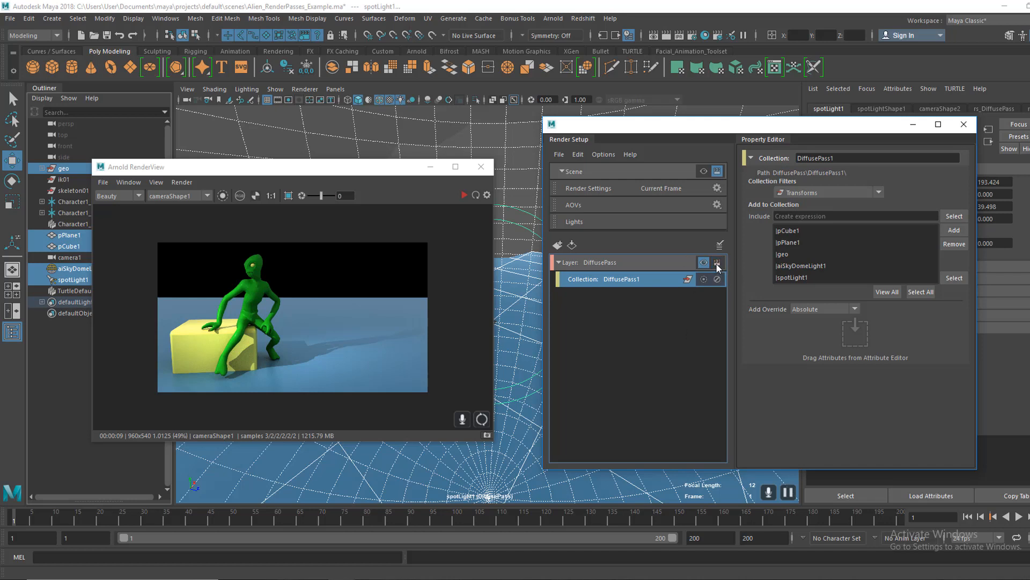
pyautogui.click(717, 263)
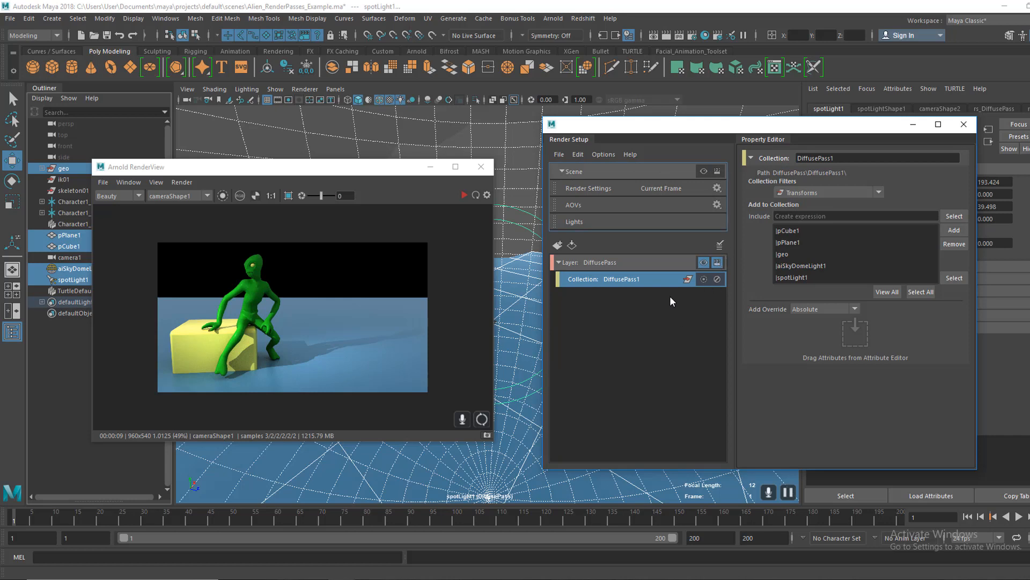
# - Test-render the DiffusePass layer through camera1 and place the render view clear of the collection's properties
pyautogui.moveTo(251, 172); pyautogui.dragTo(271, 139)
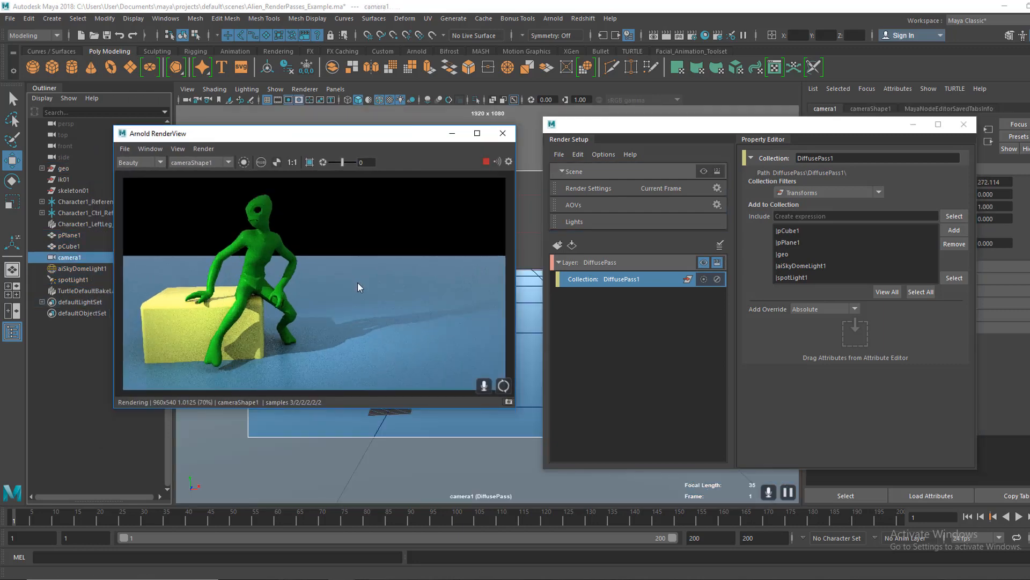
pyautogui.moveTo(326, 139); pyautogui.dragTo(404, 240)
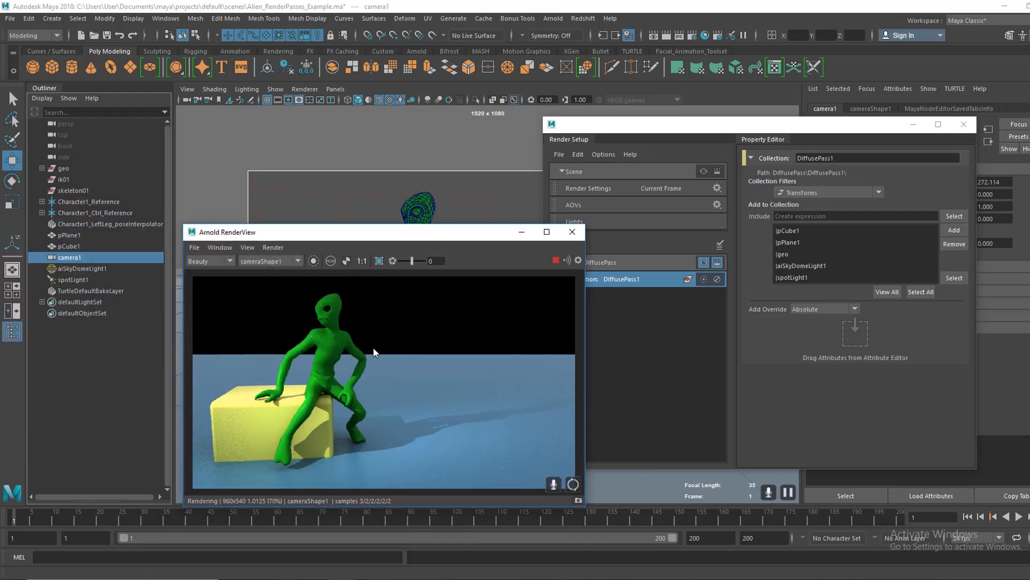
pyautogui.moveTo(375, 229); pyautogui.dragTo(350, 206)
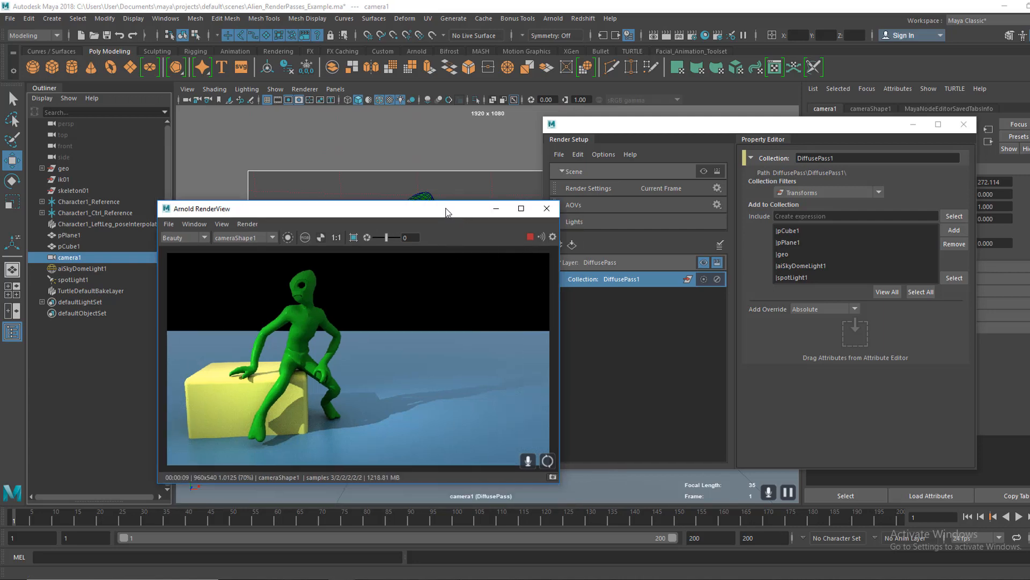
pyautogui.moveTo(446, 210)
pyautogui.mouseDown()
pyautogui.moveTo(438, 185)
pyautogui.moveTo(403, 378)
pyautogui.moveTo(412, 503)
pyautogui.moveTo(453, 370)
pyautogui.moveTo(444, 190)
pyautogui.moveTo(428, 205)
pyautogui.mouseUp()
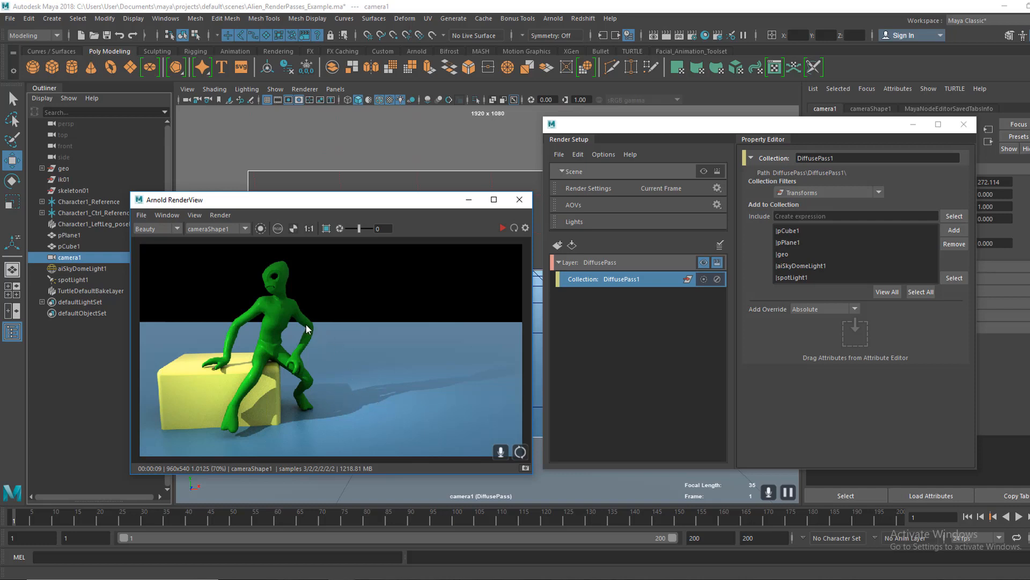
pyautogui.click(298, 341)
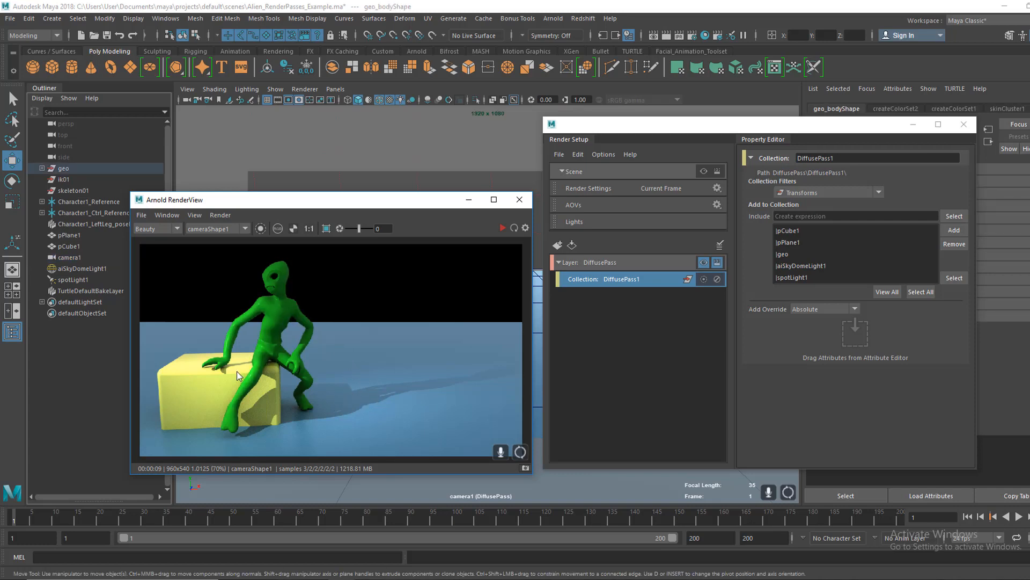
pyautogui.click(365, 369)
pyautogui.click(283, 321)
pyautogui.click(391, 360)
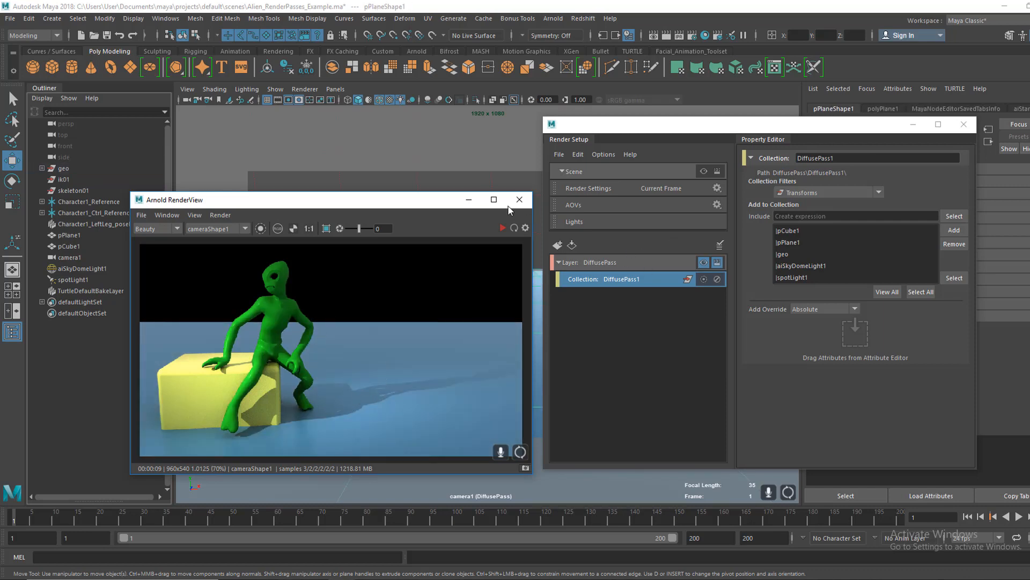
# - Move the render view and Render Setup clear of the alien in the viewport and select its body mesh
pyautogui.moveTo(436, 202); pyautogui.dragTo(383, 175)
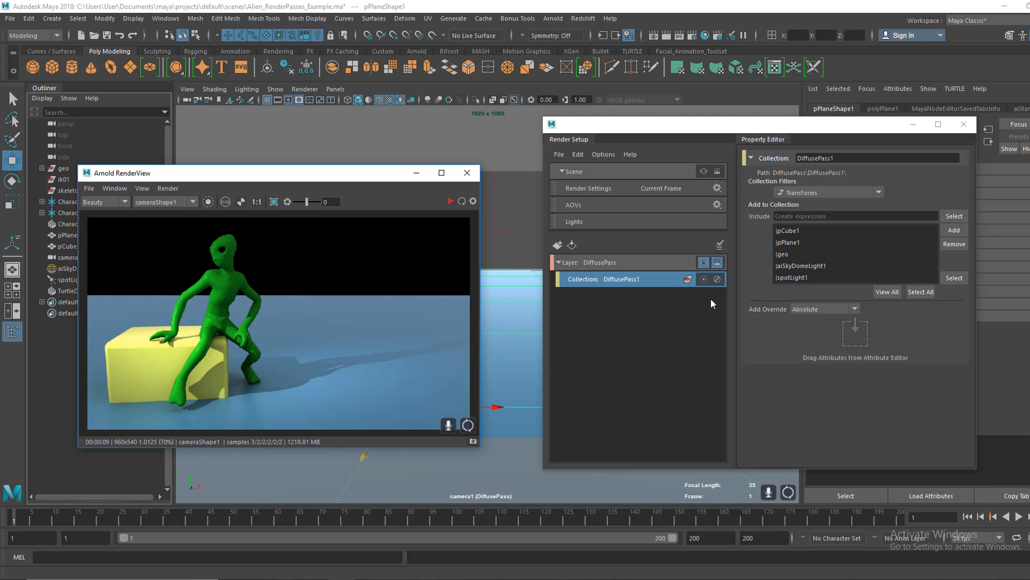
pyautogui.moveTo(720, 132); pyautogui.dragTo(647, 158)
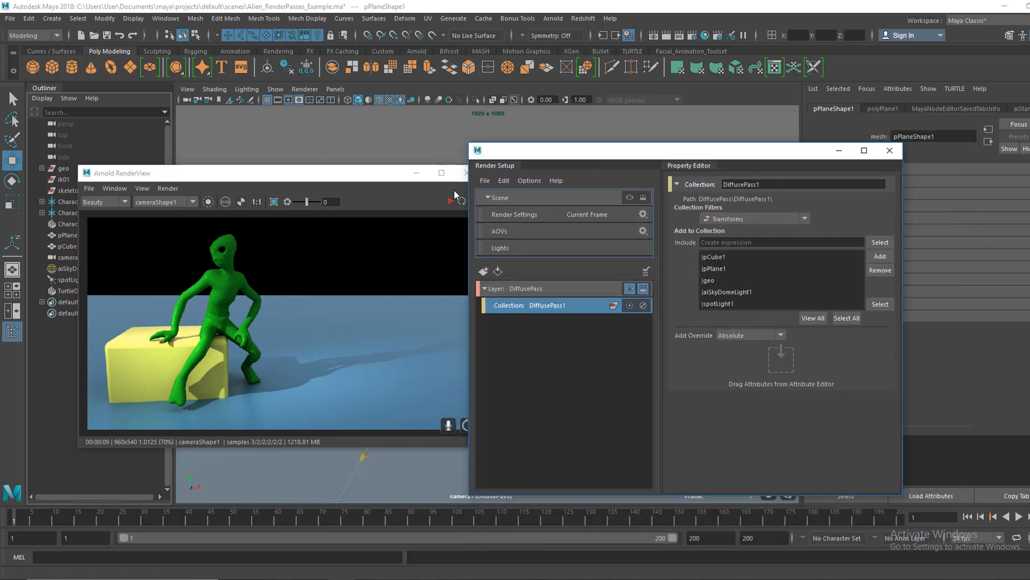
pyautogui.moveTo(377, 179); pyautogui.dragTo(299, 261)
pyautogui.moveTo(602, 159); pyautogui.dragTo(503, 117)
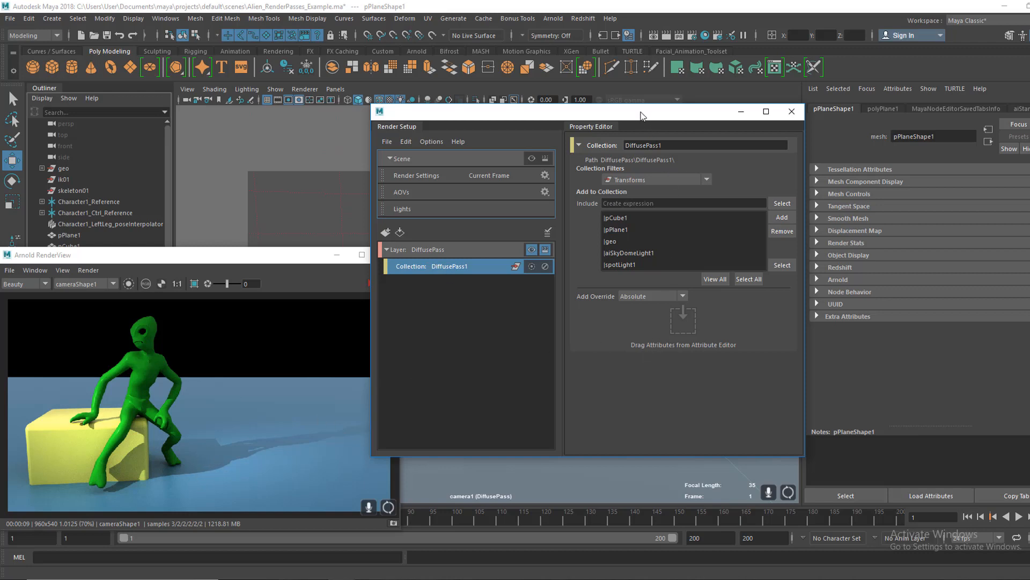
pyautogui.moveTo(642, 115)
pyautogui.mouseDown()
pyautogui.moveTo(670, 104)
pyautogui.moveTo(656, 106)
pyautogui.mouseUp()
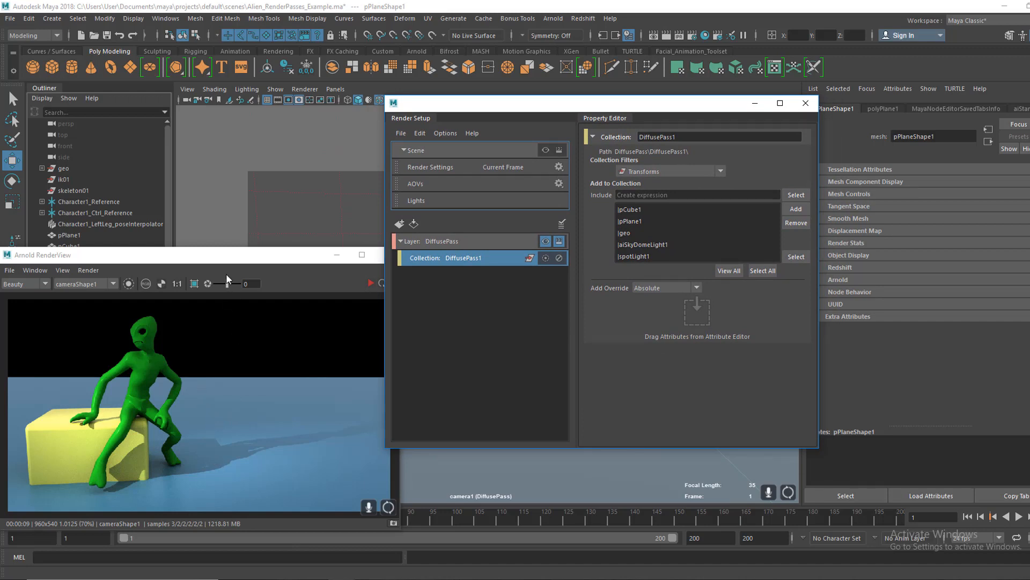
pyautogui.moveTo(226, 256); pyautogui.dragTo(209, 398)
pyautogui.moveTo(553, 103); pyautogui.dragTo(631, 104)
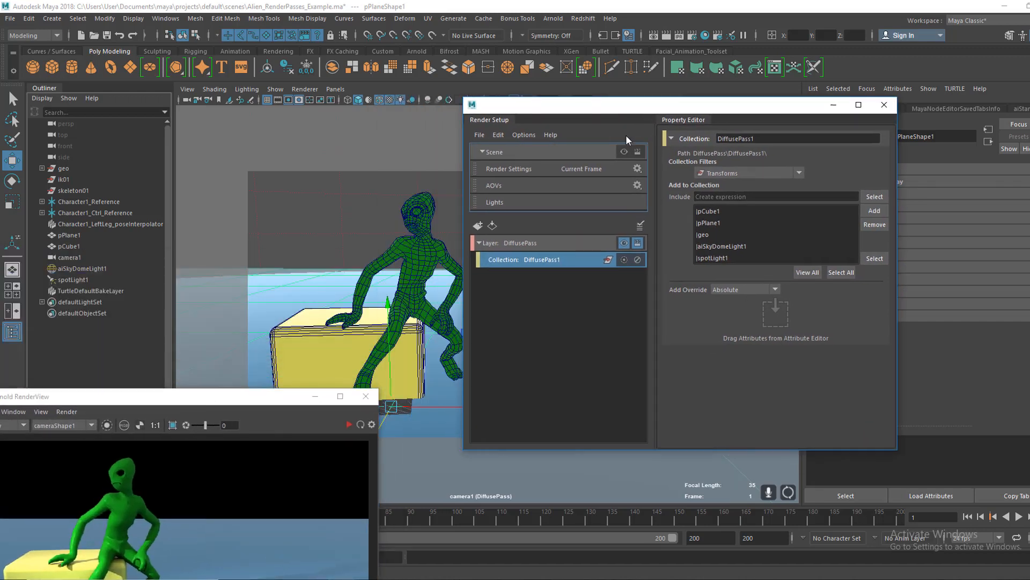
pyautogui.click(412, 269)
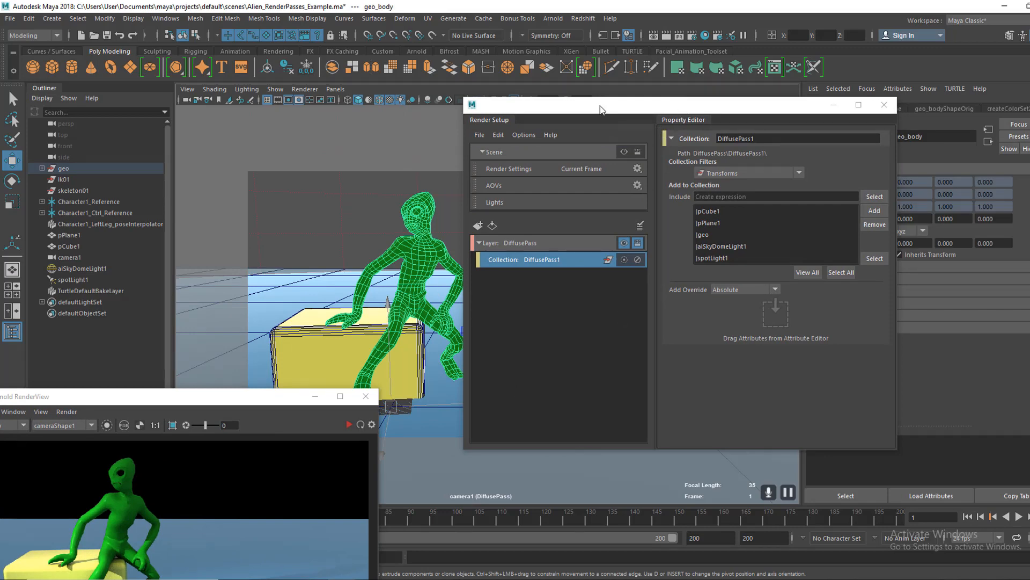
# - Uncover the alien body's attributes and open the Arnold settings of geo_bodyShape
pyautogui.moveTo(597, 104); pyautogui.dragTo(224, 225)
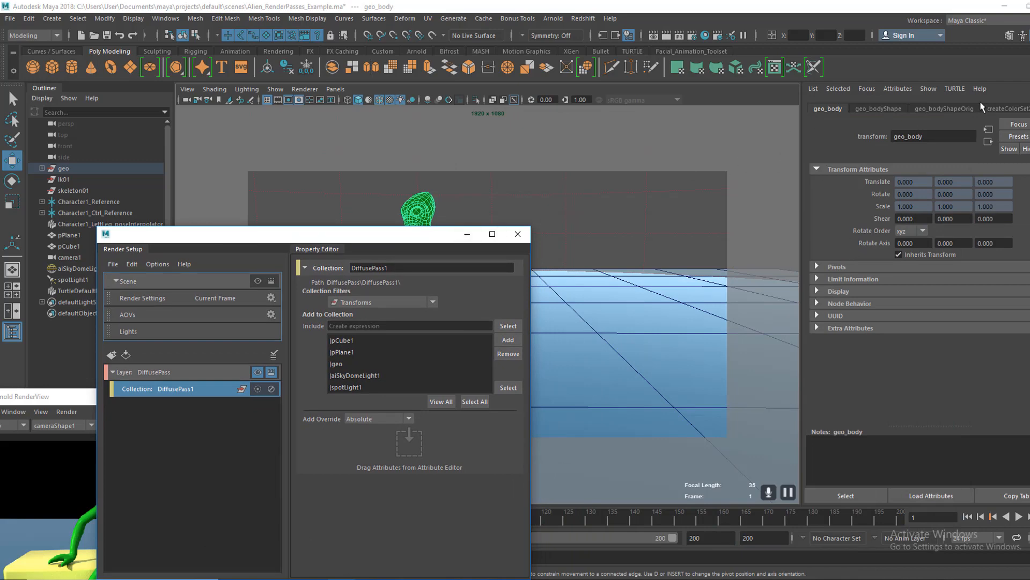
pyautogui.moveTo(410, 239); pyautogui.dragTo(502, 245)
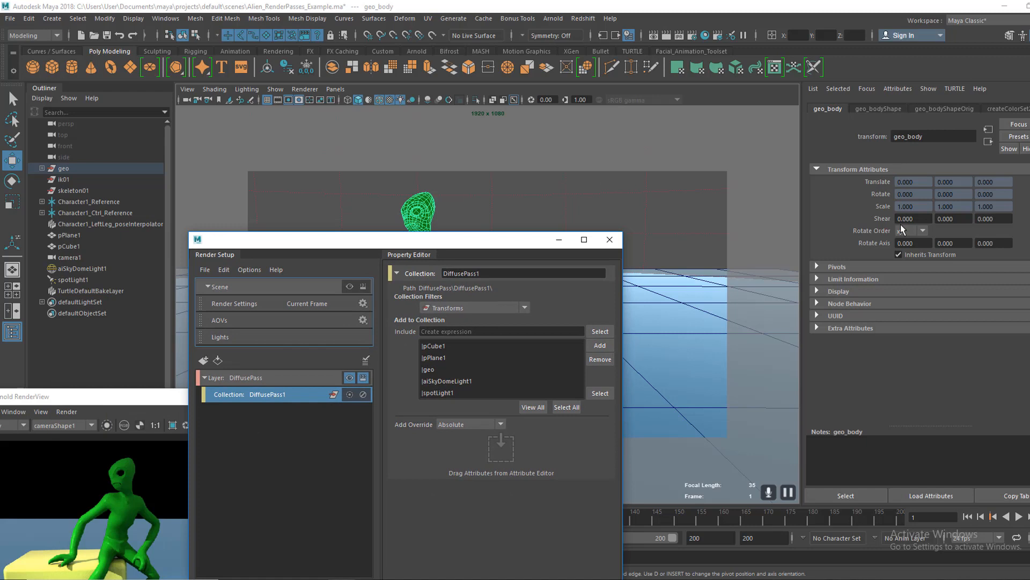
pyautogui.click(866, 108)
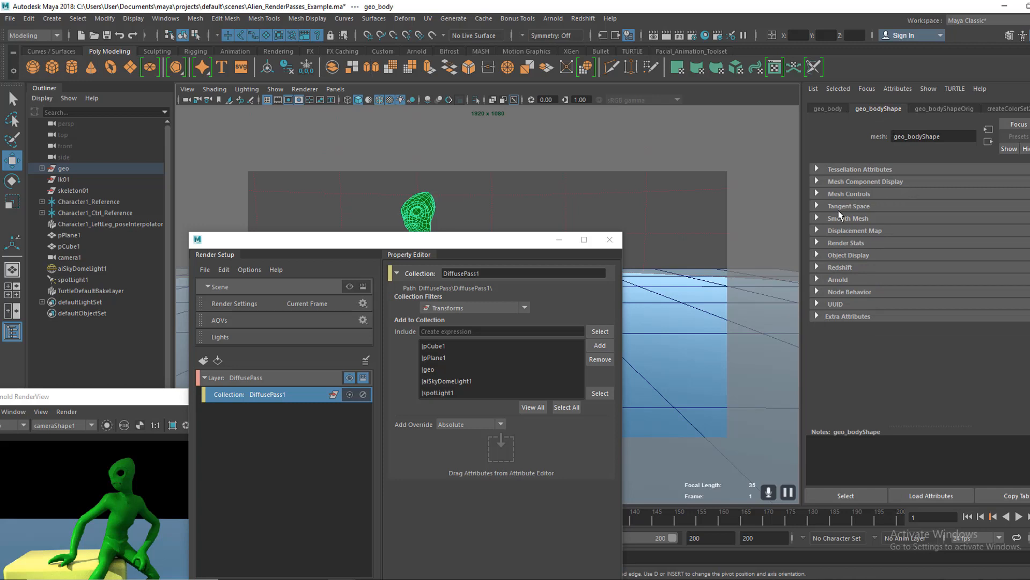
pyautogui.click(815, 280)
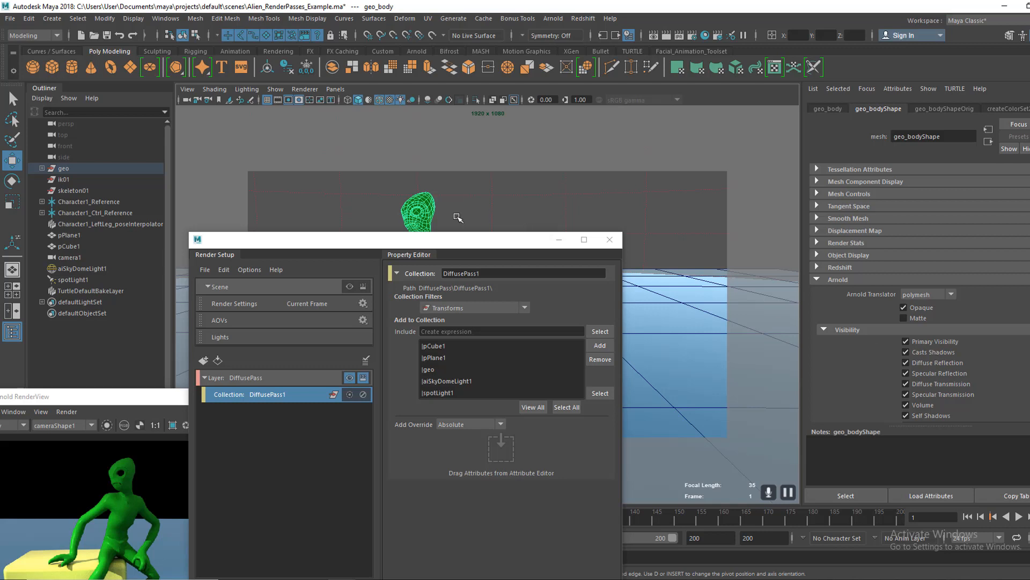
# - Create an absolute override for geo_bodyShape's Casts Shadows attribute in the visible layer and turn Casts Shadows off
pyautogui.moveTo(445, 247); pyautogui.dragTo(474, 365)
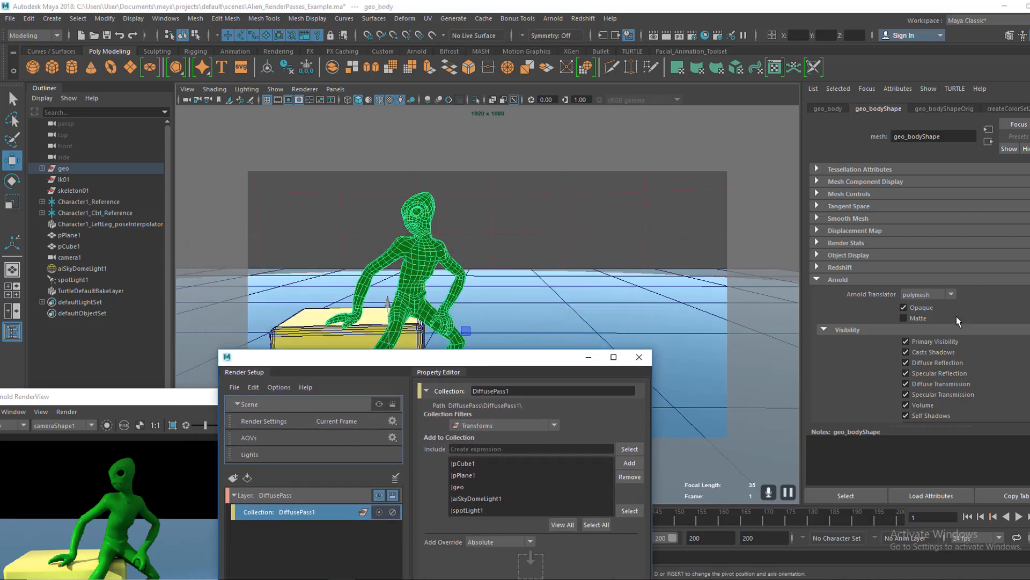
pyautogui.rightClick(931, 350)
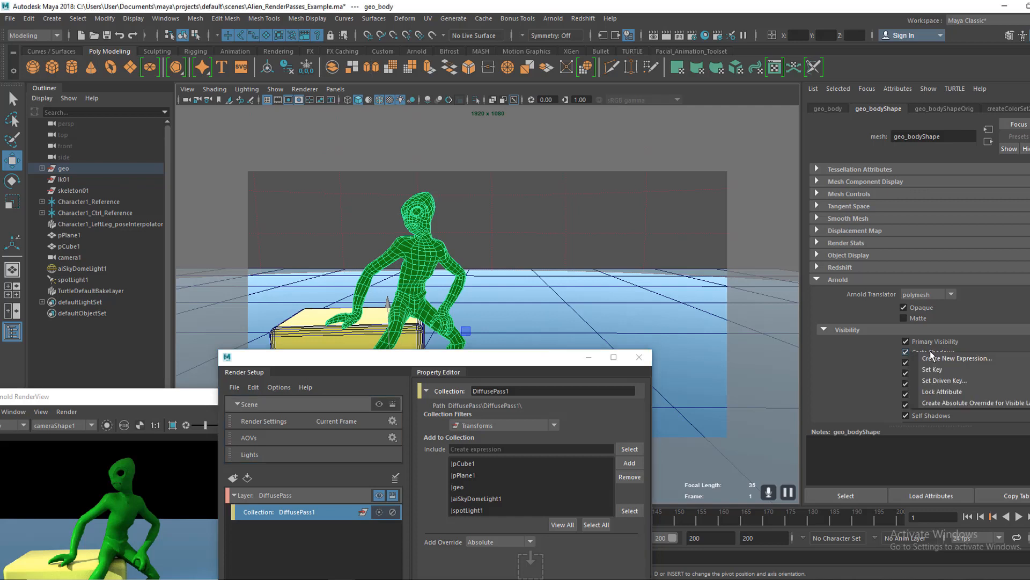
pyautogui.click(966, 402)
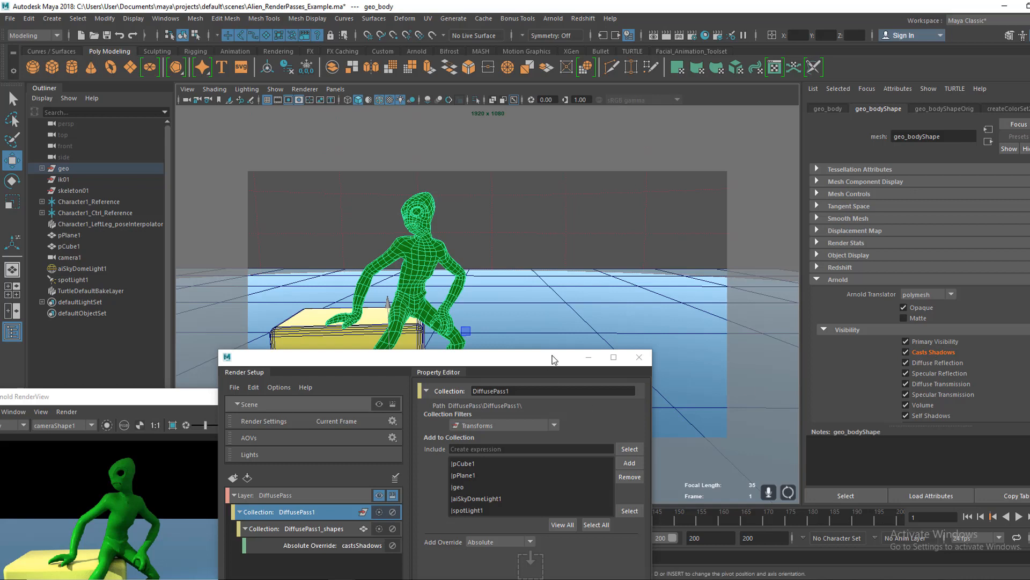
pyautogui.moveTo(557, 355); pyautogui.dragTo(771, 247)
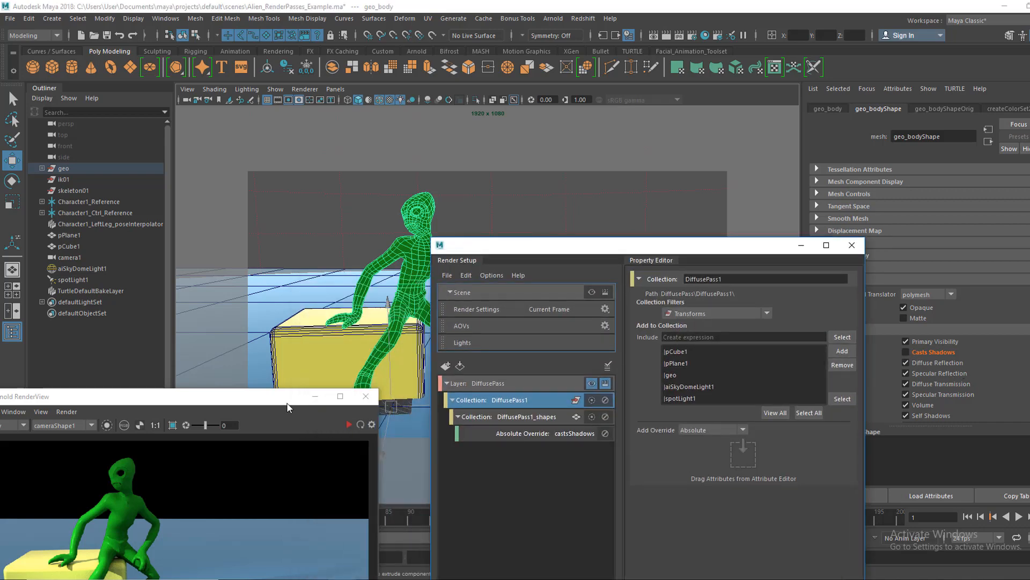
# - Place the render view beside Render Setup and review the DiffusePass1_shapes collection and its castsShadows override
pyautogui.moveTo(288, 402); pyautogui.dragTo(437, 227)
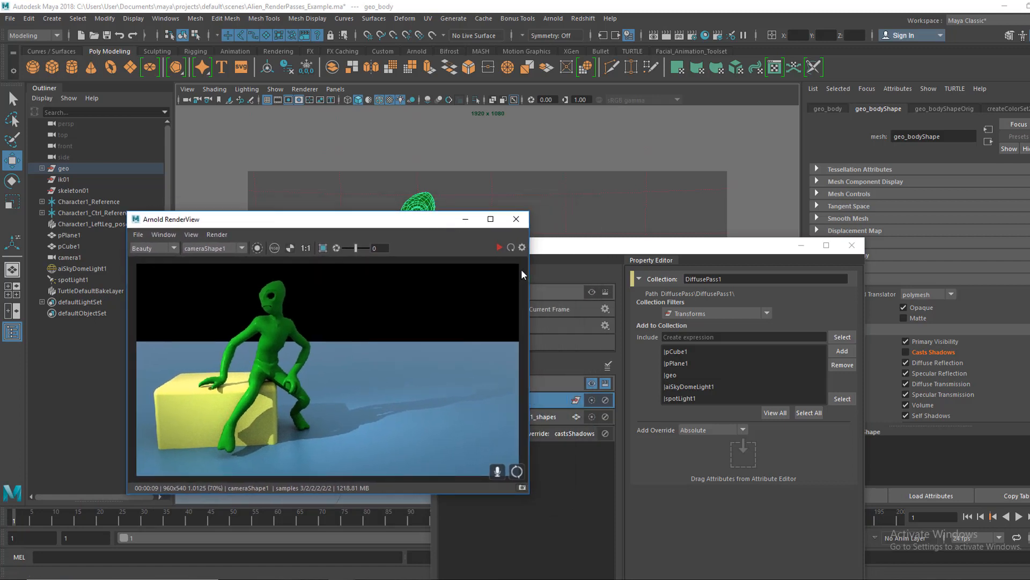
pyautogui.moveTo(607, 249); pyautogui.dragTo(758, 210)
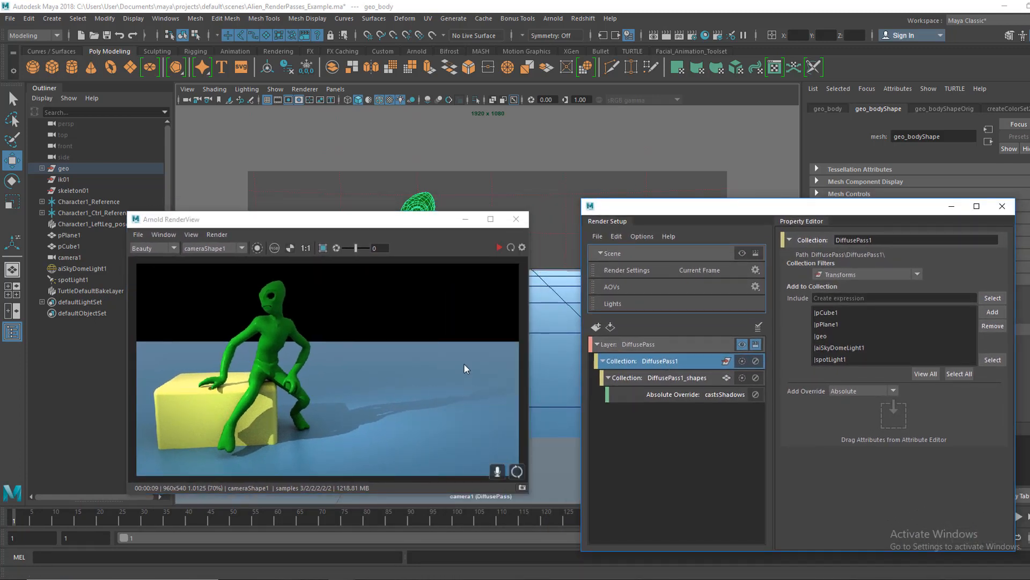
pyautogui.click(682, 395)
pyautogui.click(675, 380)
pyautogui.click(682, 394)
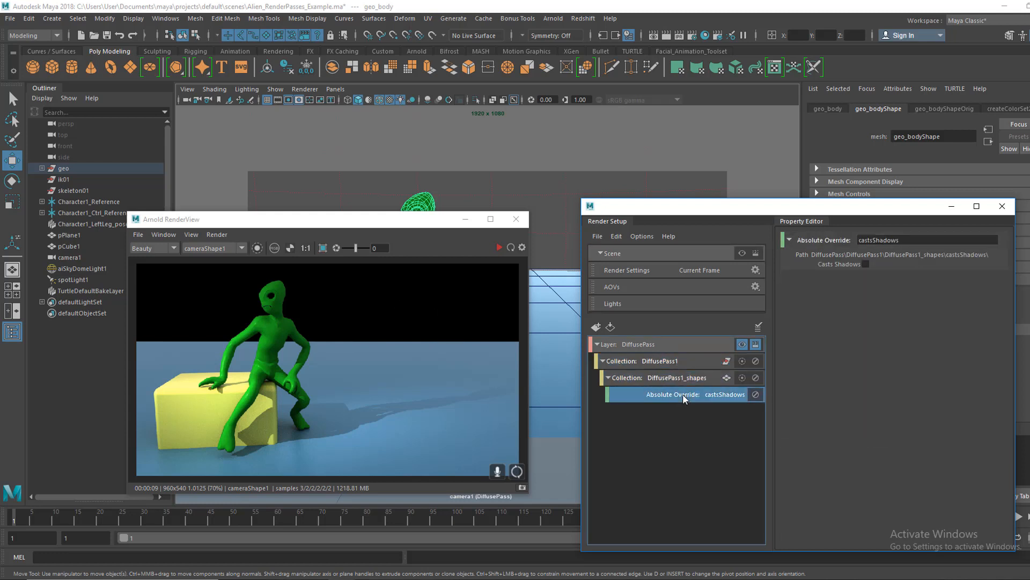
pyautogui.click(675, 378)
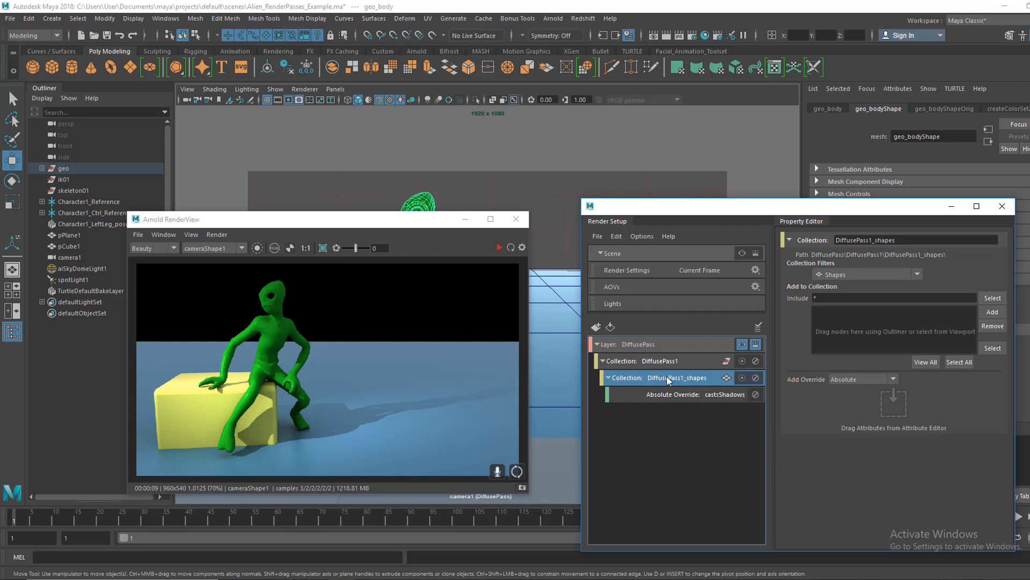
pyautogui.click(692, 395)
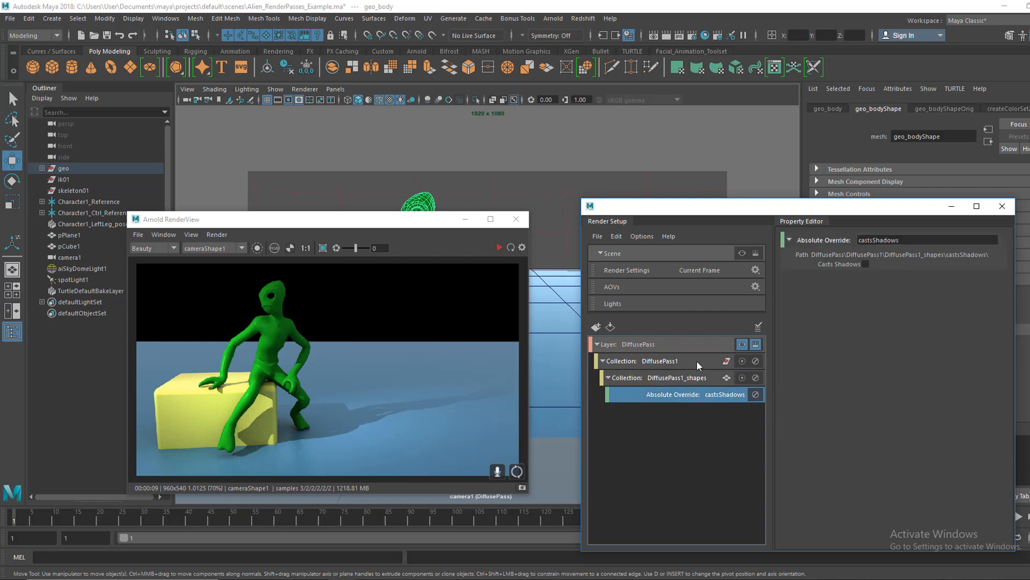
# - Re-render the DiffusePass layer with the shadow override, stop the render, and arrange both windows side by side
pyautogui.click(498, 247)
pyautogui.click(498, 247)
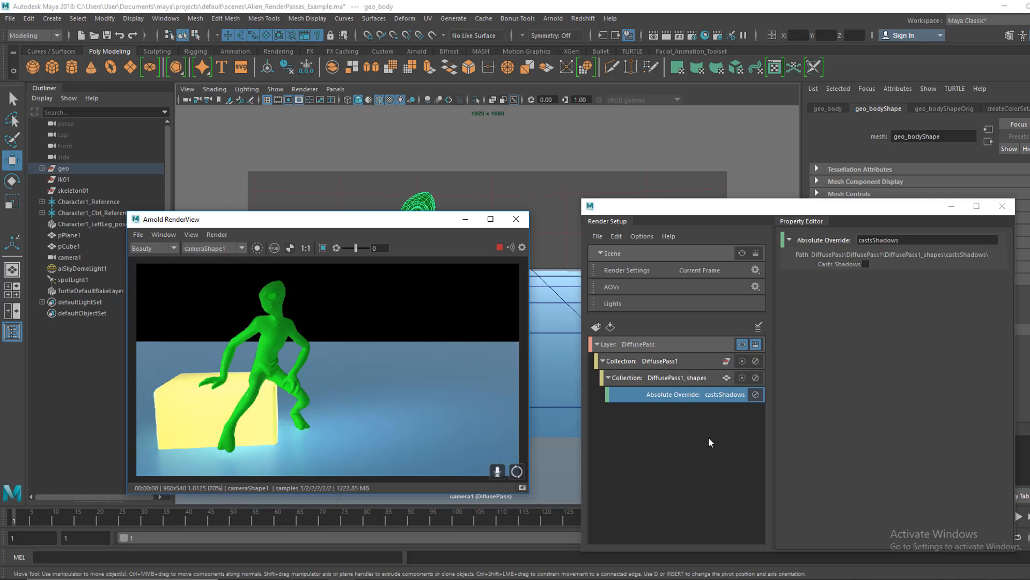
pyautogui.click(498, 247)
pyautogui.moveTo(387, 226); pyautogui.dragTo(352, 185)
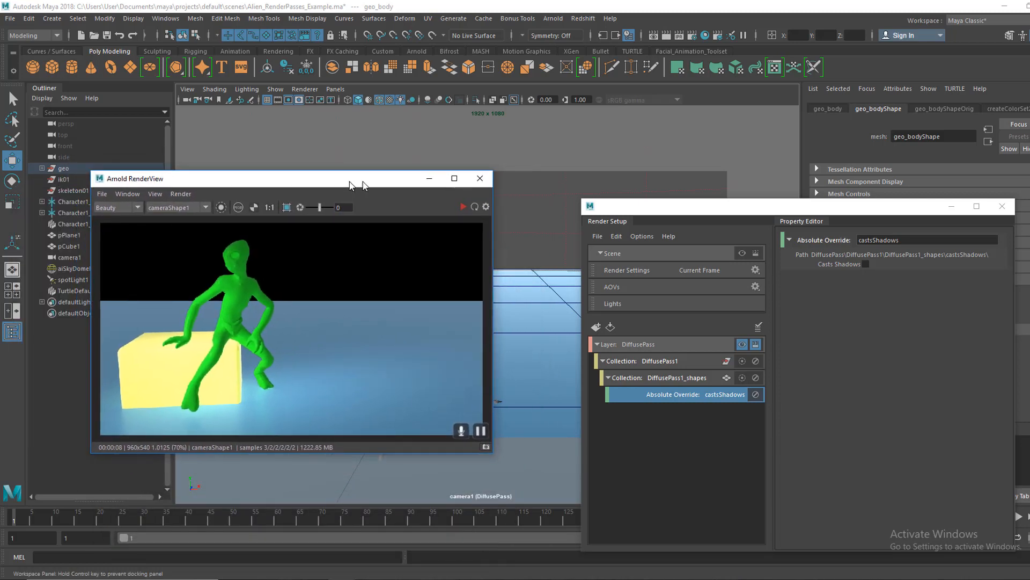
pyautogui.moveTo(660, 208); pyautogui.dragTo(619, 121)
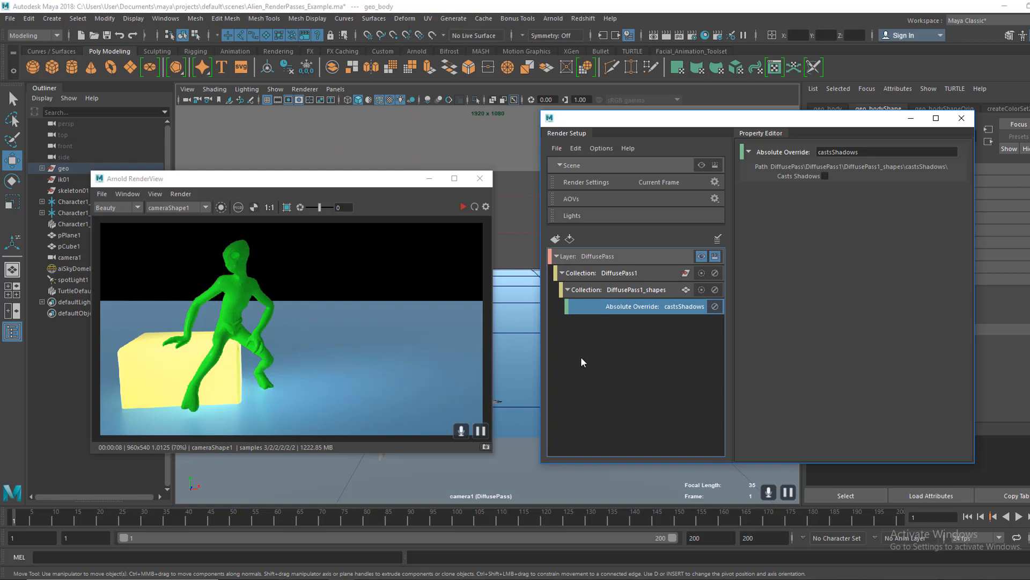
# - Collapse the DiffusePass layer and create a second render layer named Shadows
pyautogui.click(557, 257)
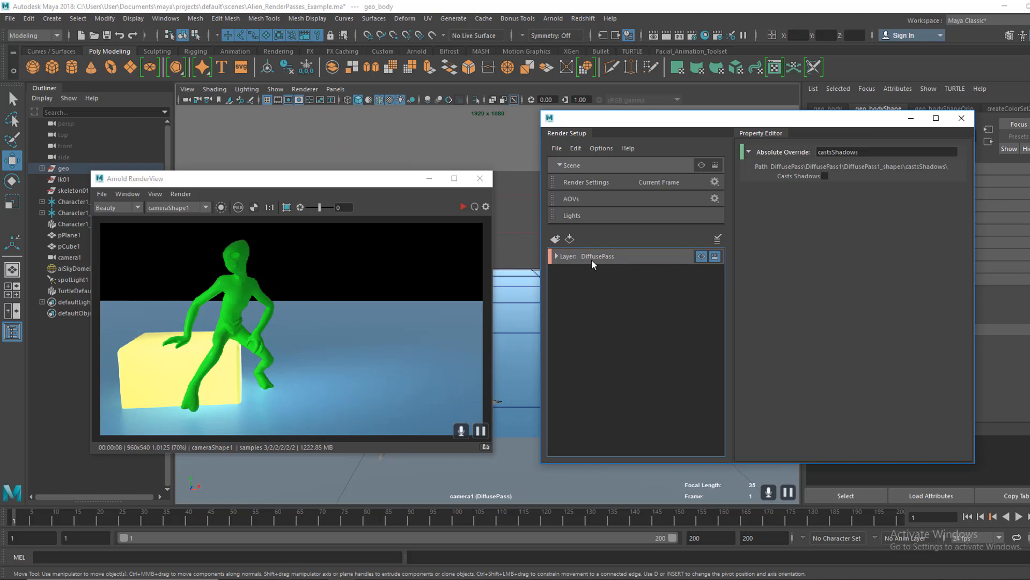
pyautogui.click(556, 239)
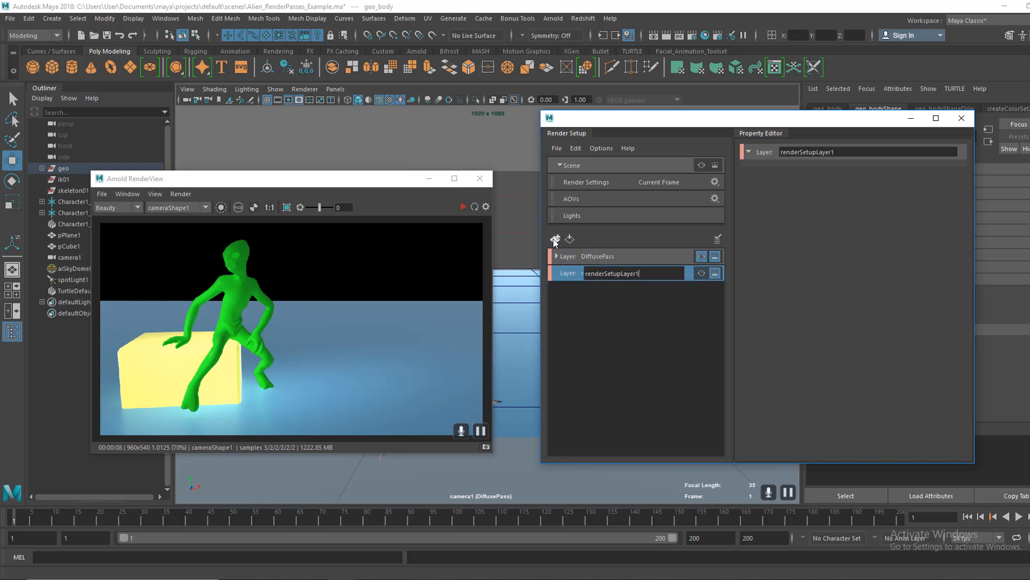
pyautogui.moveTo(639, 273); pyautogui.dragTo(584, 270)
pyautogui.write('Shadows')
pyautogui.press('Return')
# - Create a collection named Shadow_Pass inside the Shadows layer
pyautogui.rightClick(592, 274)
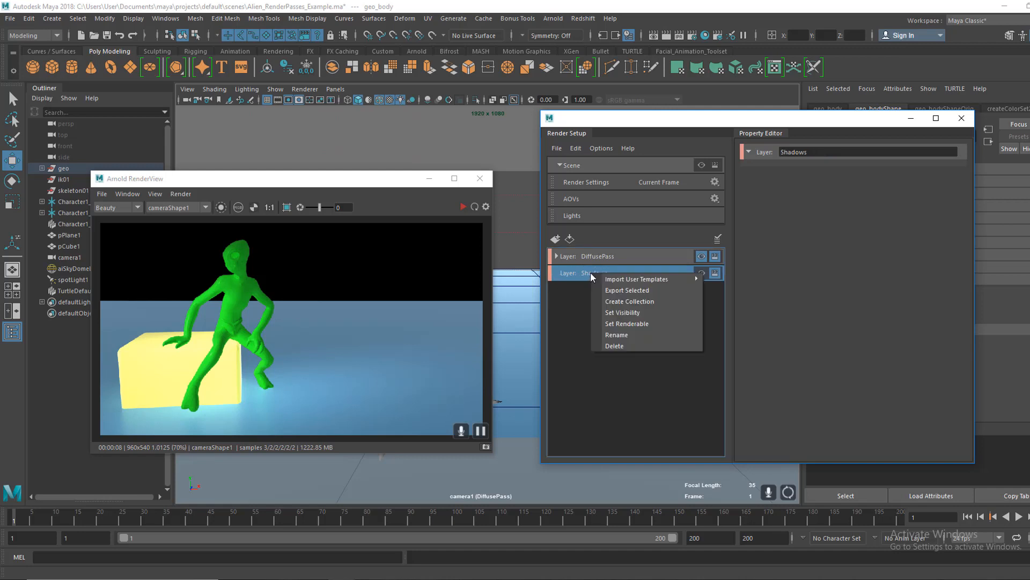
pyautogui.click(636, 302)
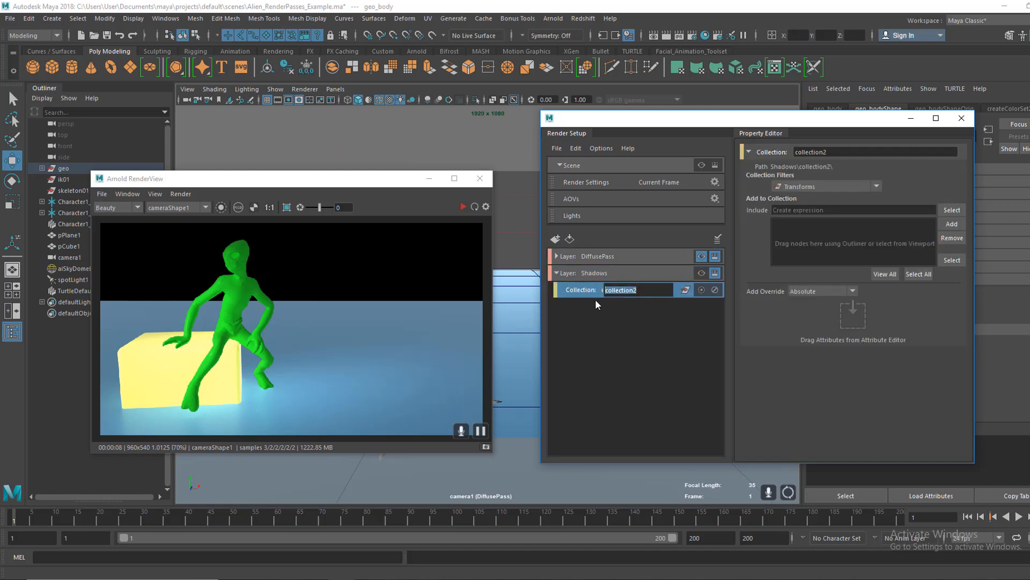
pyautogui.write('Shgadow_')
pyautogui.write(' Pass')
pyautogui.press('Return')
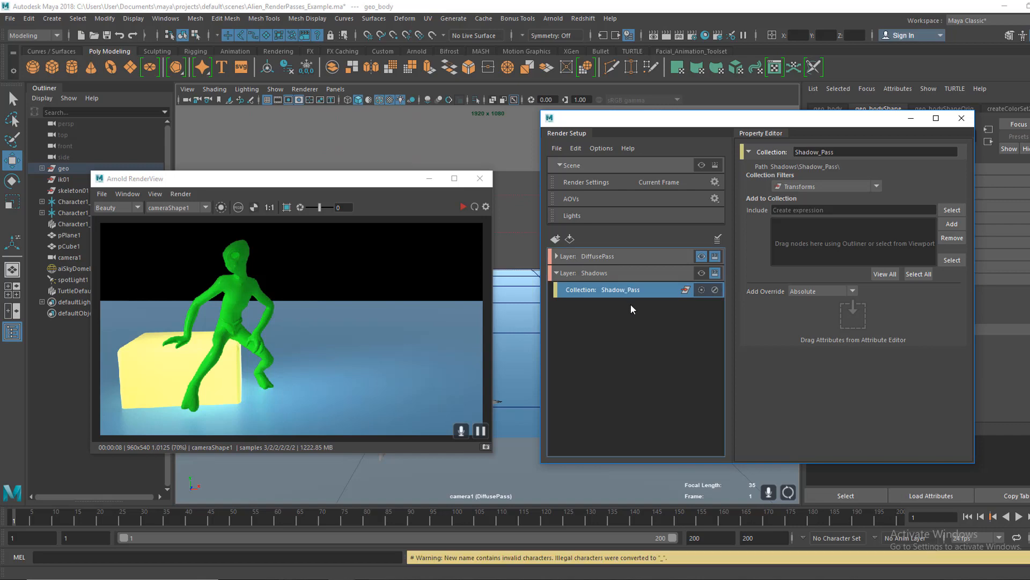
# - Add spotLight1, aiSkyDomeLight1, pCube1, pPlane1 and geo to the Shadow_Pass collection, and select the Shadows layer
pyautogui.moveTo(352, 180); pyautogui.dragTo(322, 453)
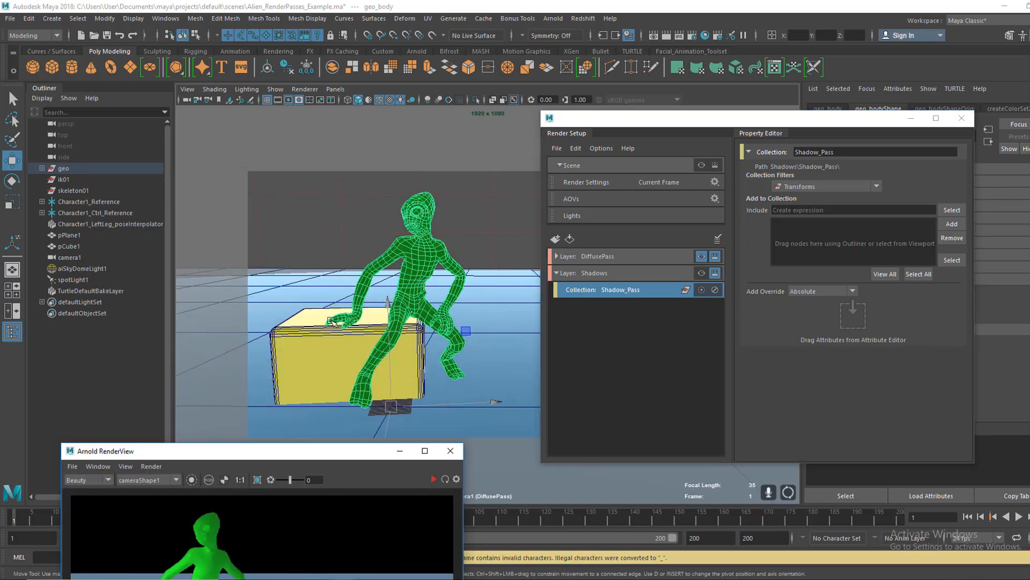
pyautogui.click(79, 280)
pyautogui.keyDown('shift'); pyautogui.click(75, 270); pyautogui.keyUp('shift')
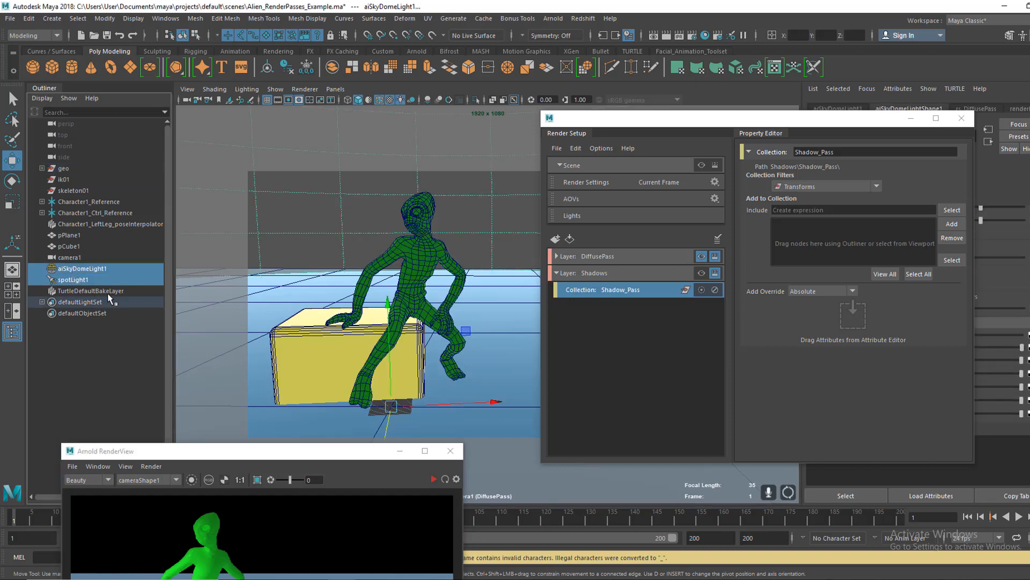
pyautogui.keyDown('ctrl'); pyautogui.click(68, 246); pyautogui.keyUp('ctrl')
pyautogui.keyDown('ctrl'); pyautogui.click(66, 236); pyautogui.keyUp('ctrl')
pyautogui.keyDown('ctrl'); pyautogui.click(64, 169); pyautogui.keyUp('ctrl')
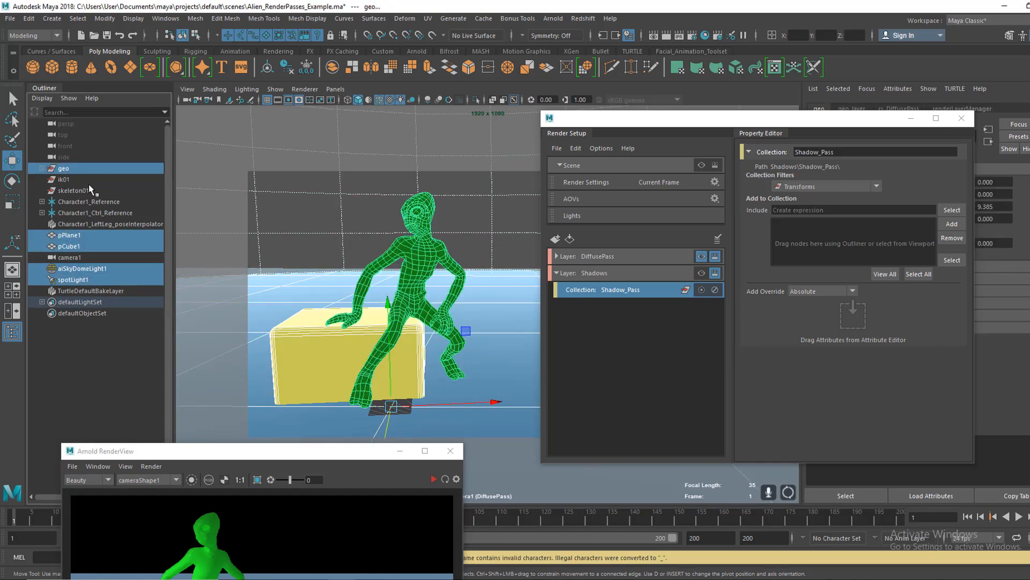
pyautogui.click(952, 224)
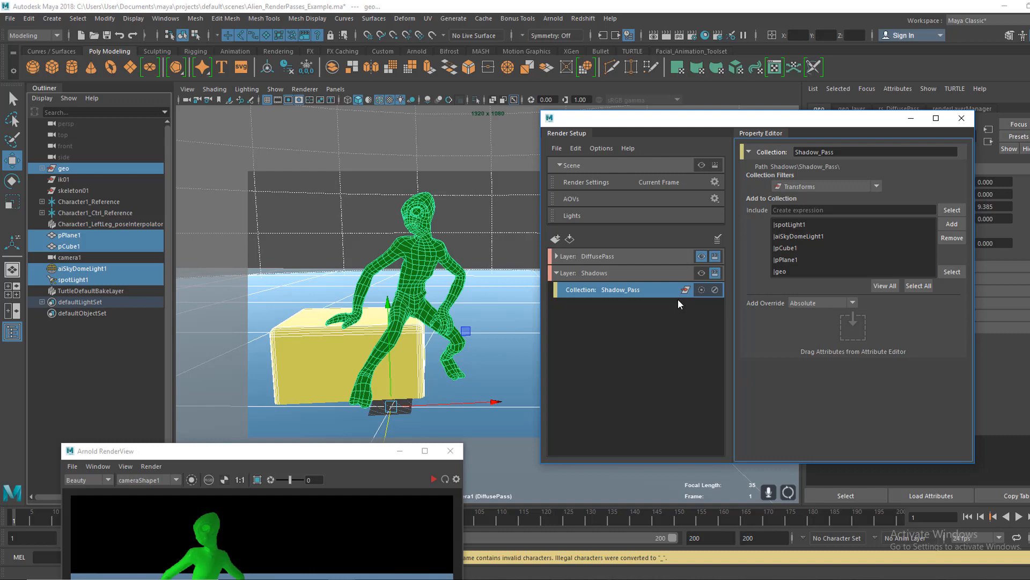
pyautogui.click(657, 273)
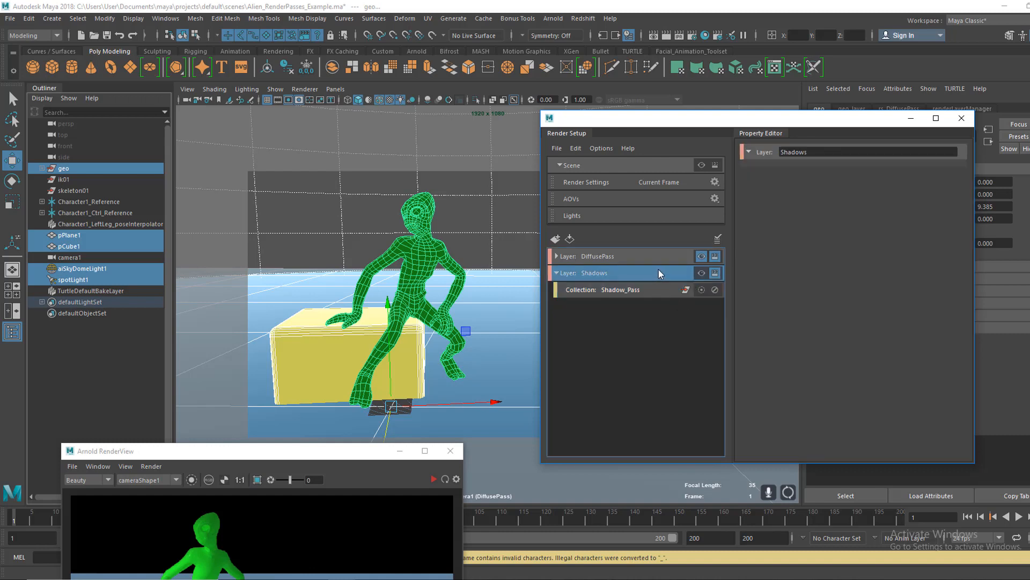
# - Make the Shadows layer the visible layer and add a material override to its Shadow_Pass collection
pyautogui.click(701, 272)
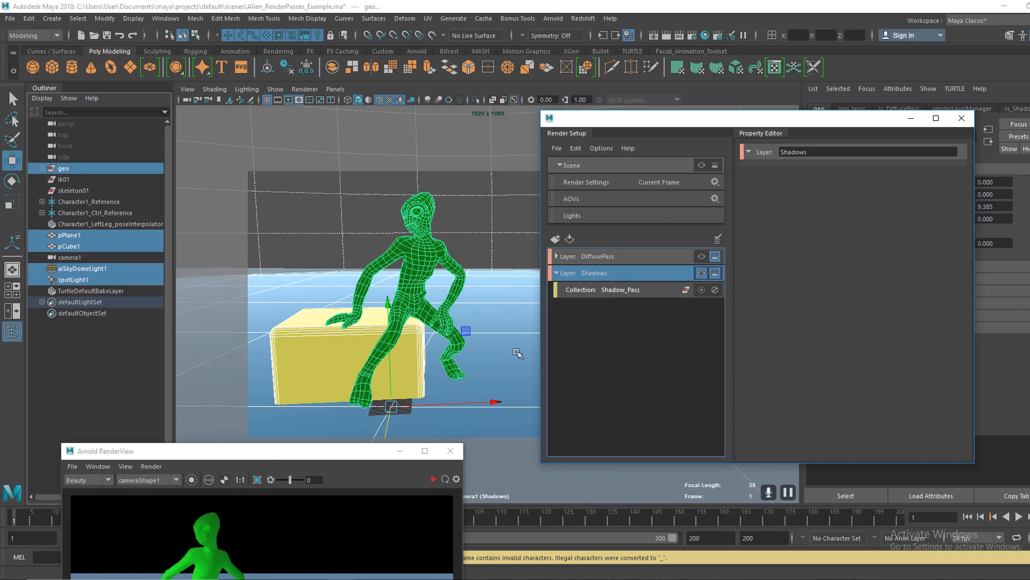
pyautogui.click(639, 292)
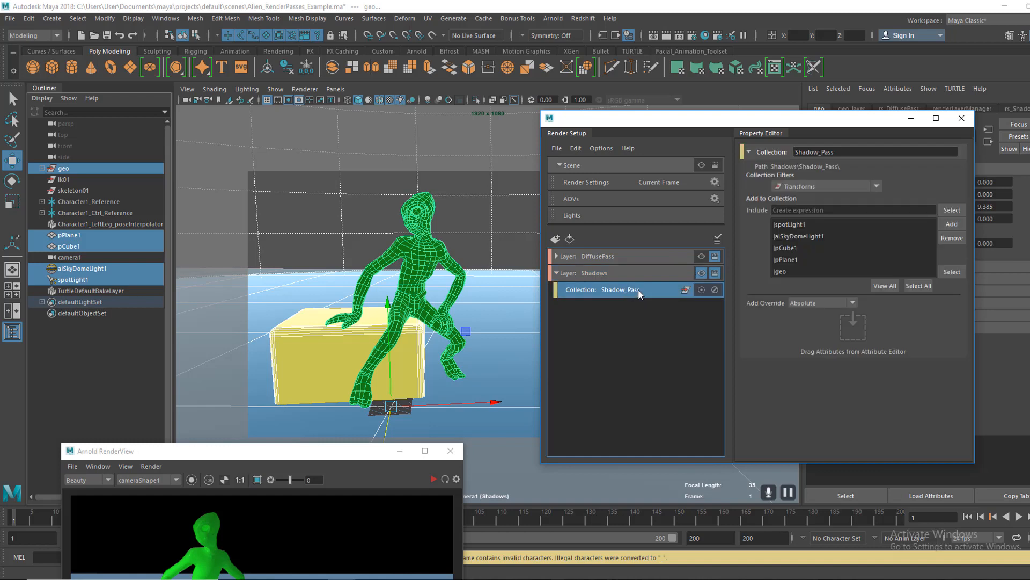
pyautogui.rightClick(638, 289)
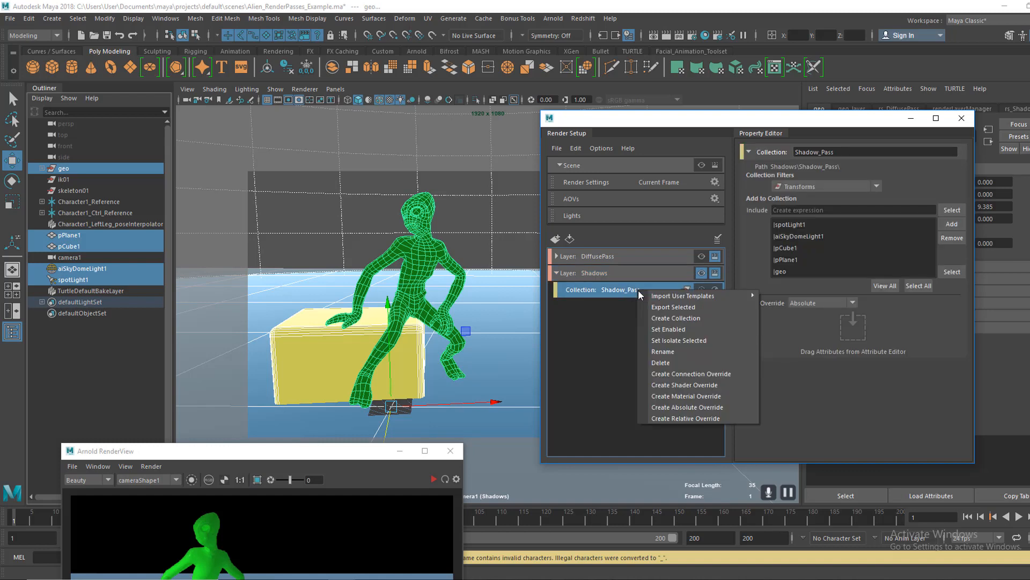
pyautogui.click(721, 399)
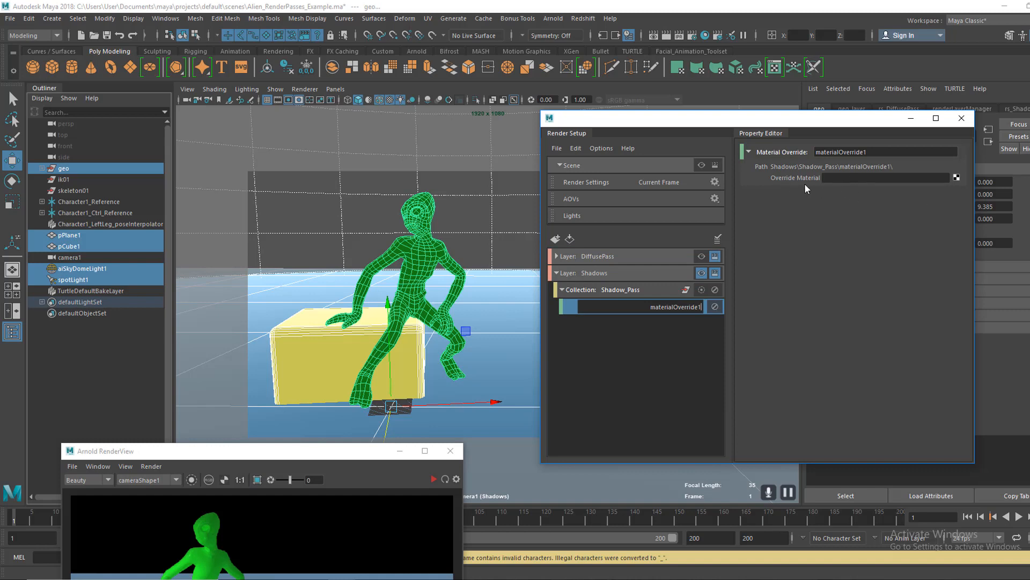
# - Assign a new Arnold aiShadowMatte shader as the override material of the Shadow_Pass material override
pyautogui.click(955, 180)
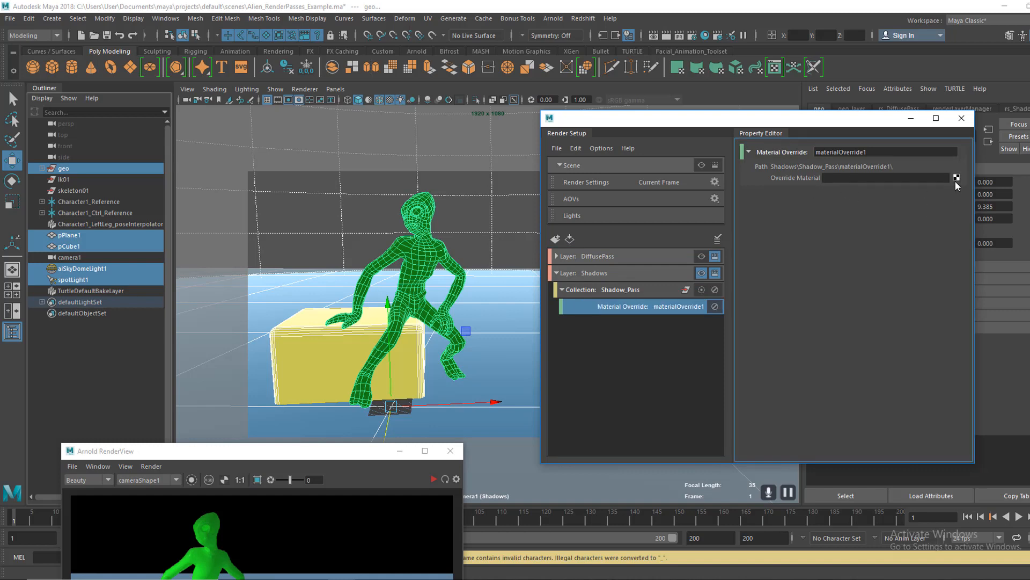
pyautogui.moveTo(278, 198); pyautogui.dragTo(385, 120)
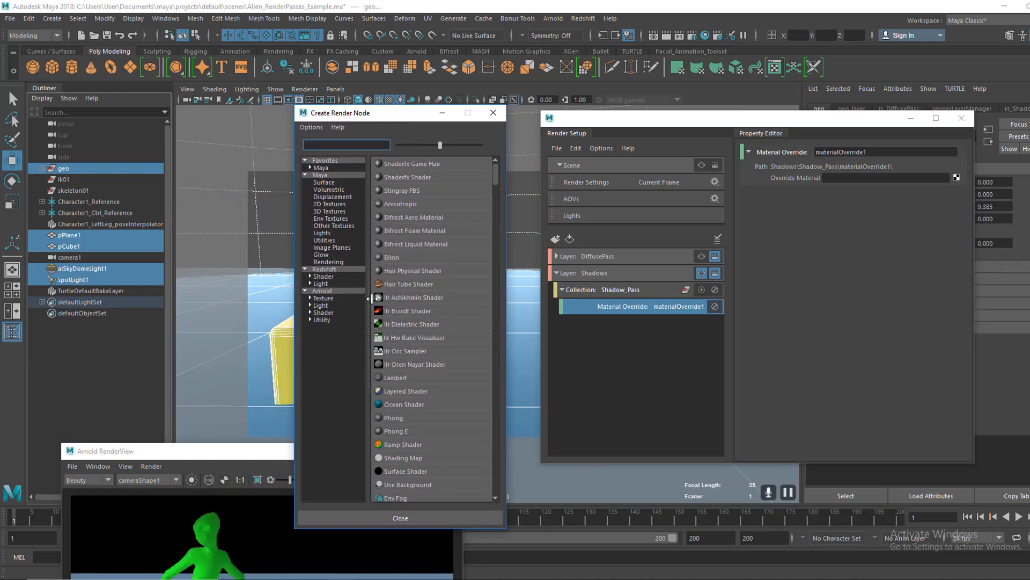
pyautogui.click(323, 290)
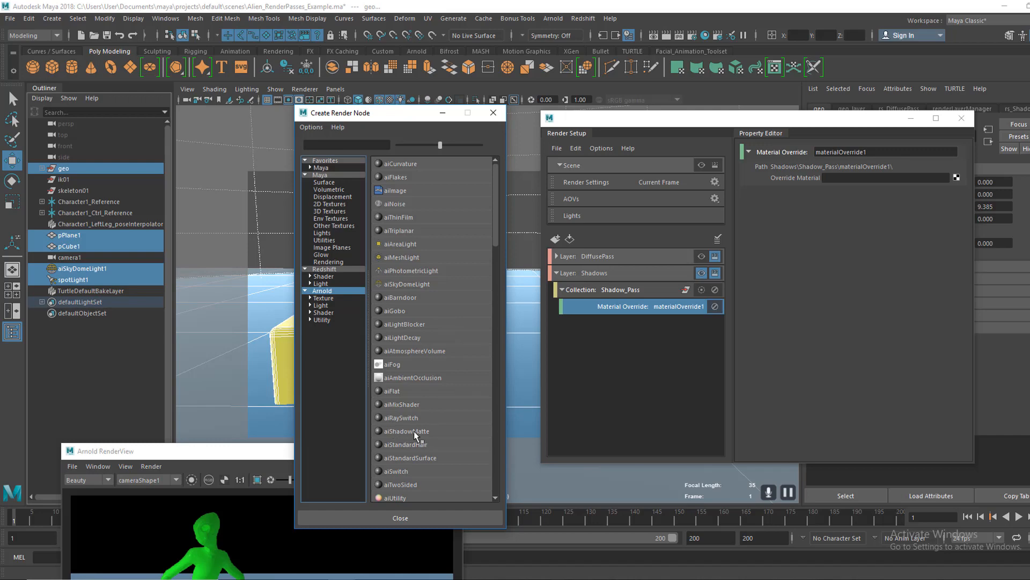
pyautogui.click(408, 431)
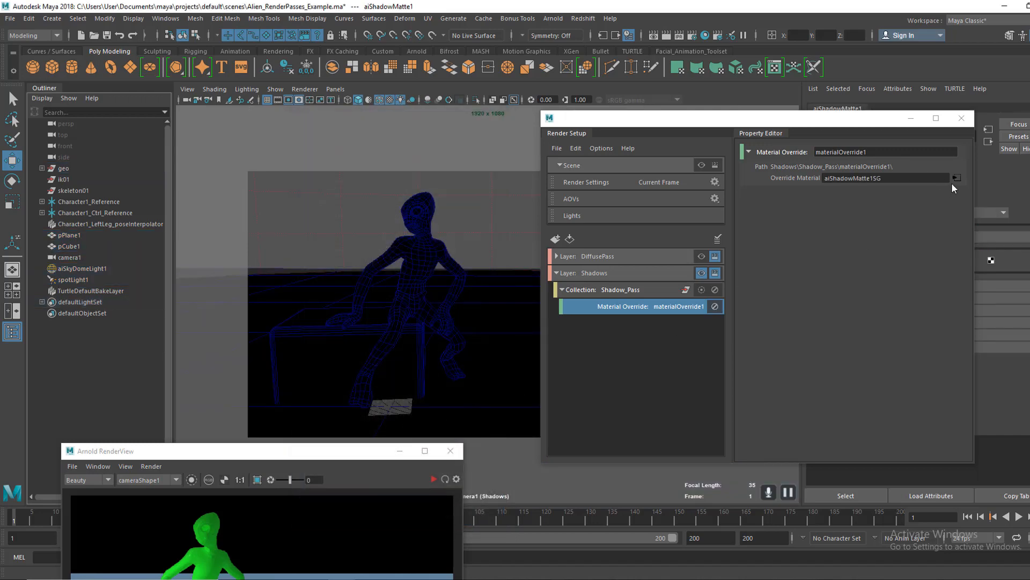
pyautogui.doubleClick(897, 177)
# - Render the Shadows layer in Arnold RenderView with the render window enlarged, and stop the render
pyautogui.moveTo(780, 120); pyautogui.dragTo(735, 104)
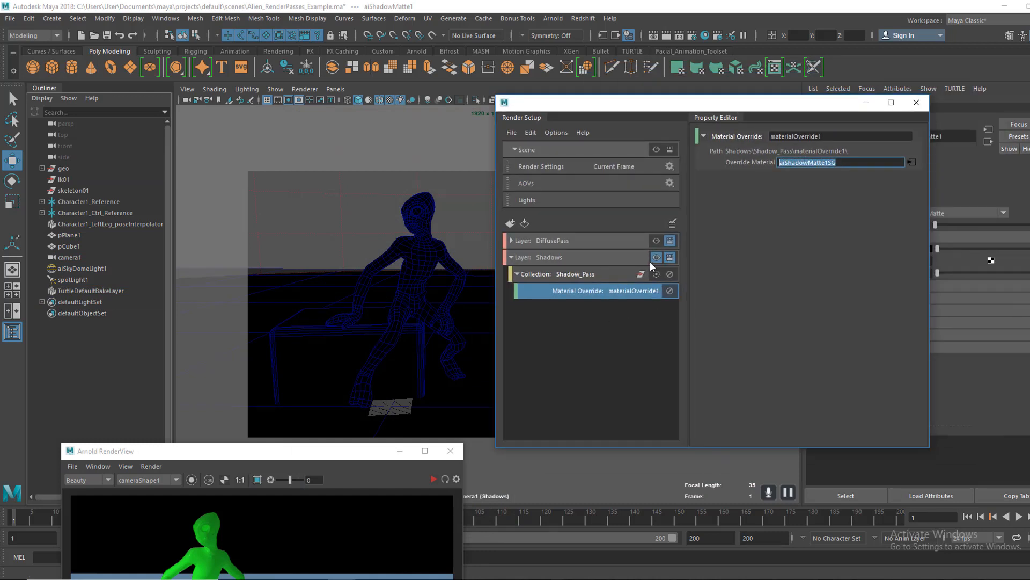
pyautogui.click(572, 259)
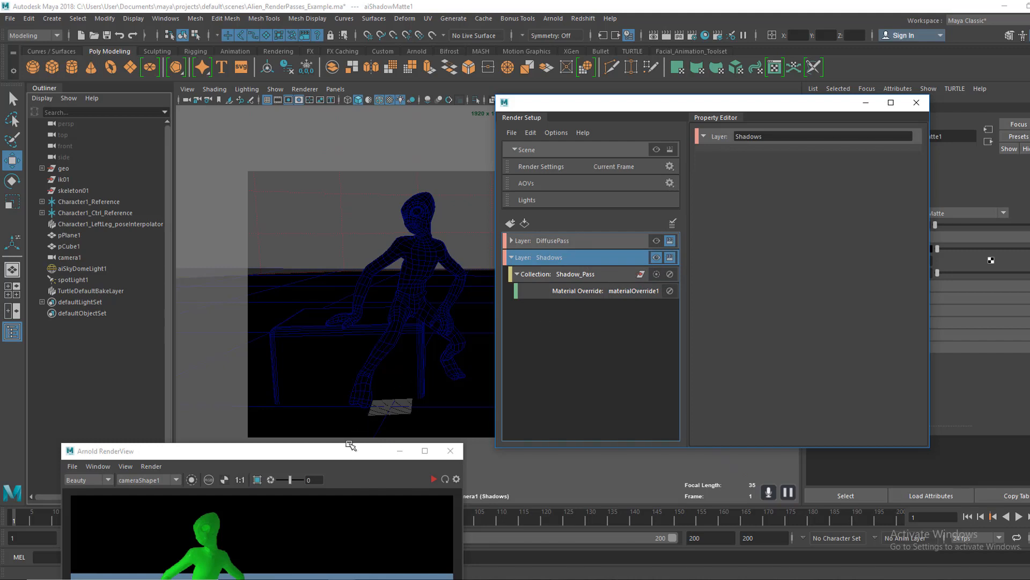
pyautogui.moveTo(344, 453); pyautogui.dragTo(493, 186)
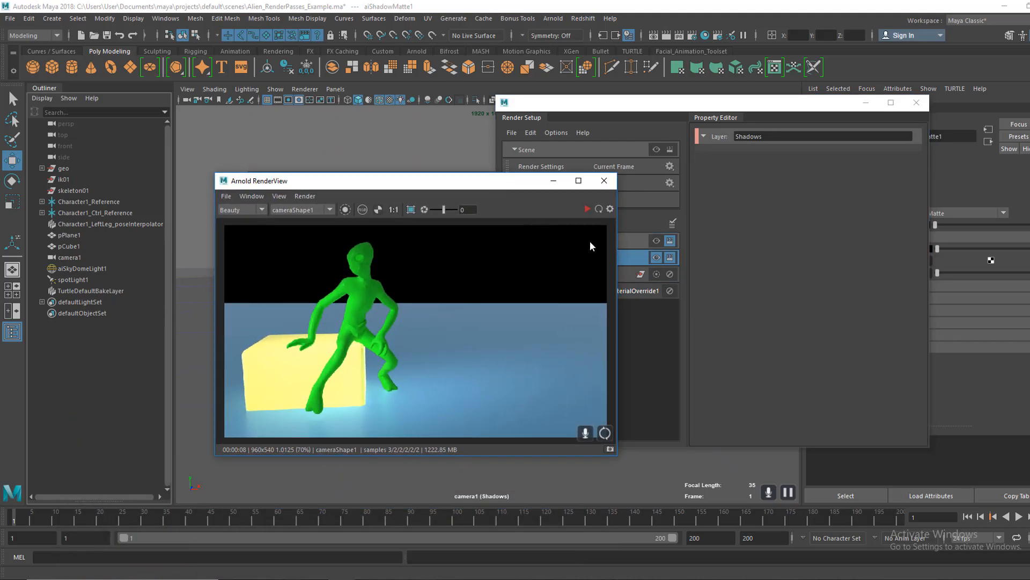
pyautogui.click(588, 209)
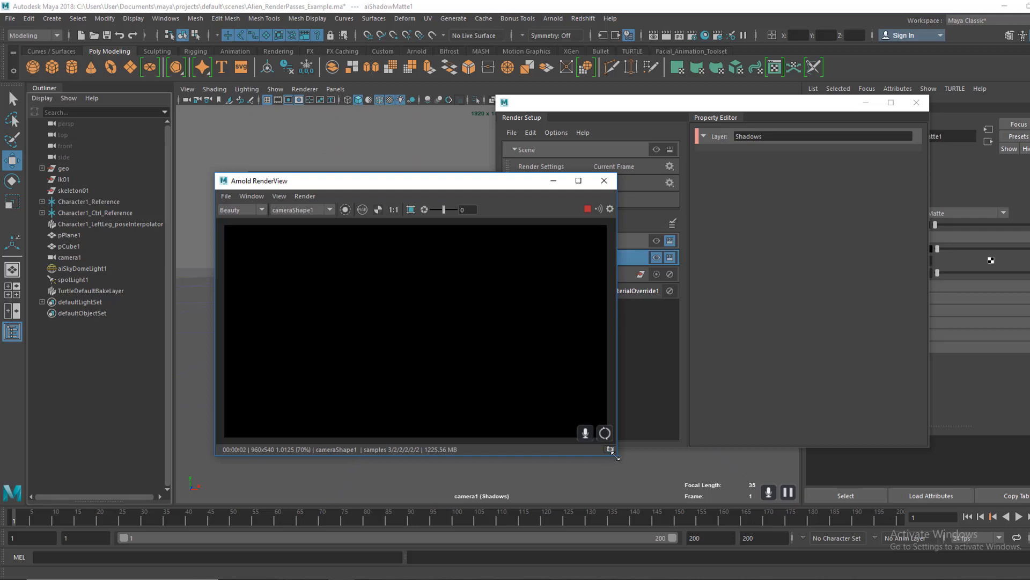
pyautogui.moveTo(616, 455); pyautogui.dragTo(664, 509)
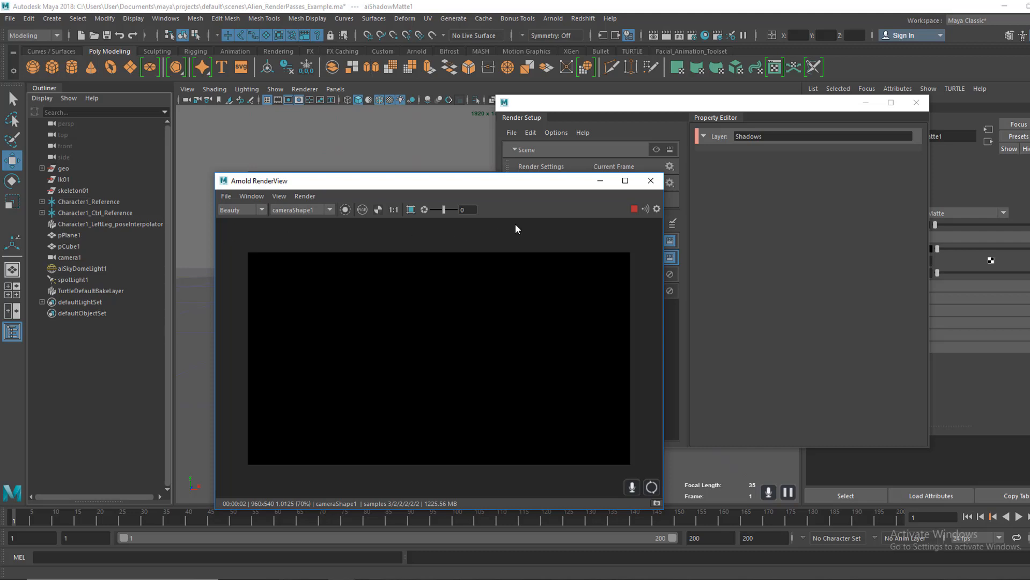
pyautogui.click(634, 208)
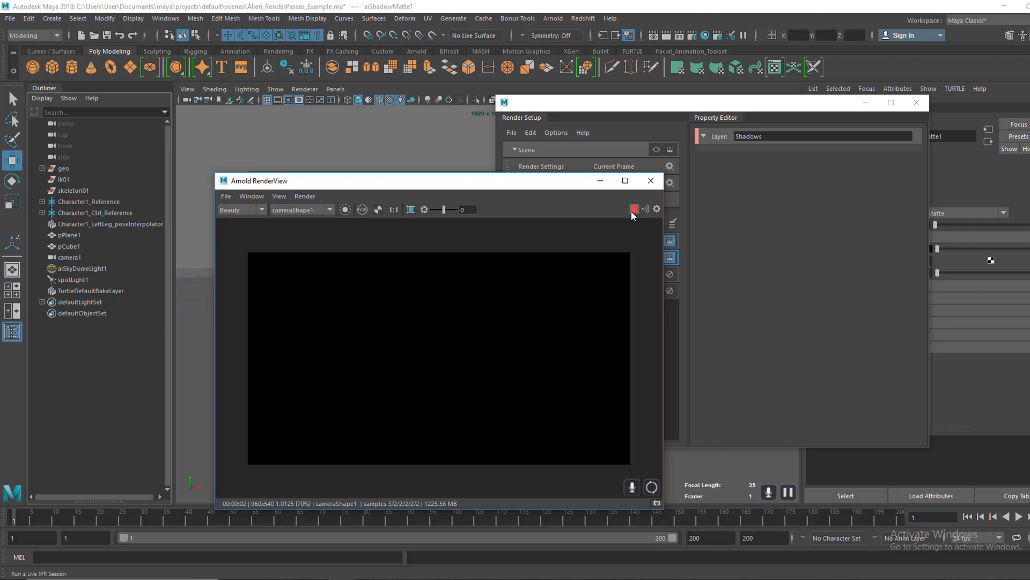
# - Toggle between the colour and alpha channels of the Shadows render, leaving the alpha channel displayed
pyautogui.click(378, 210)
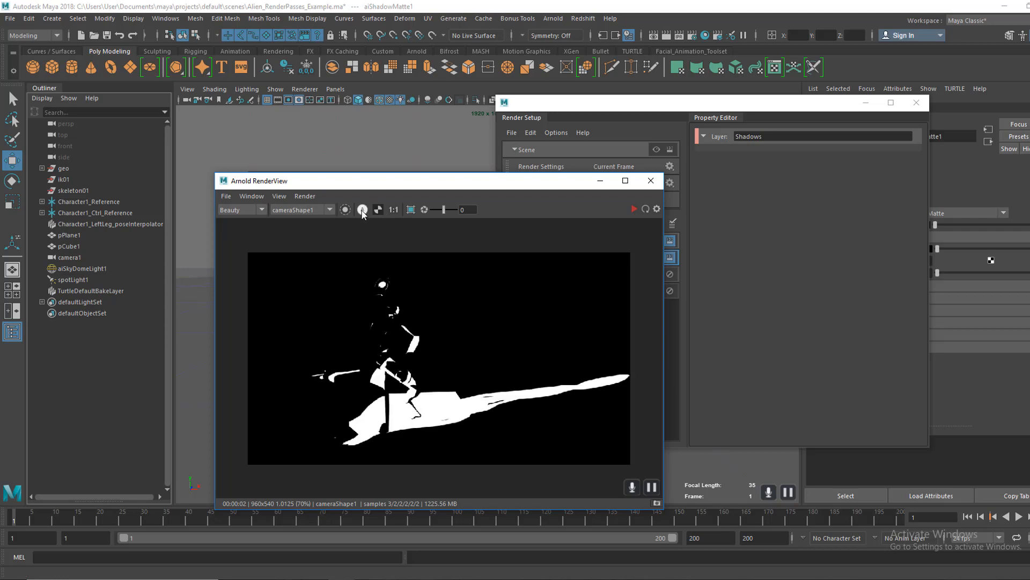
pyautogui.click(378, 210)
pyautogui.click(378, 210)
pyautogui.click(377, 211)
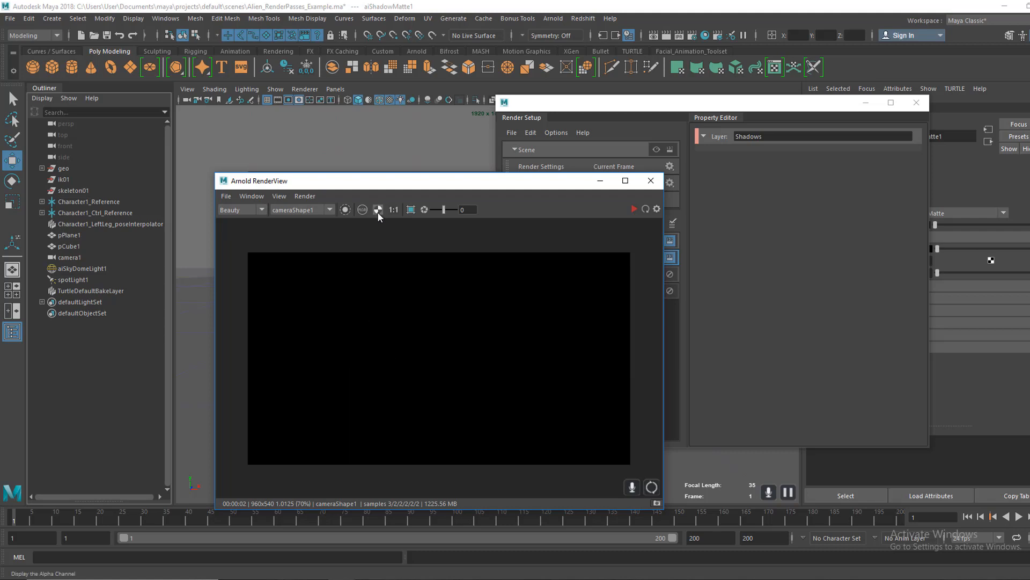
pyautogui.click(378, 211)
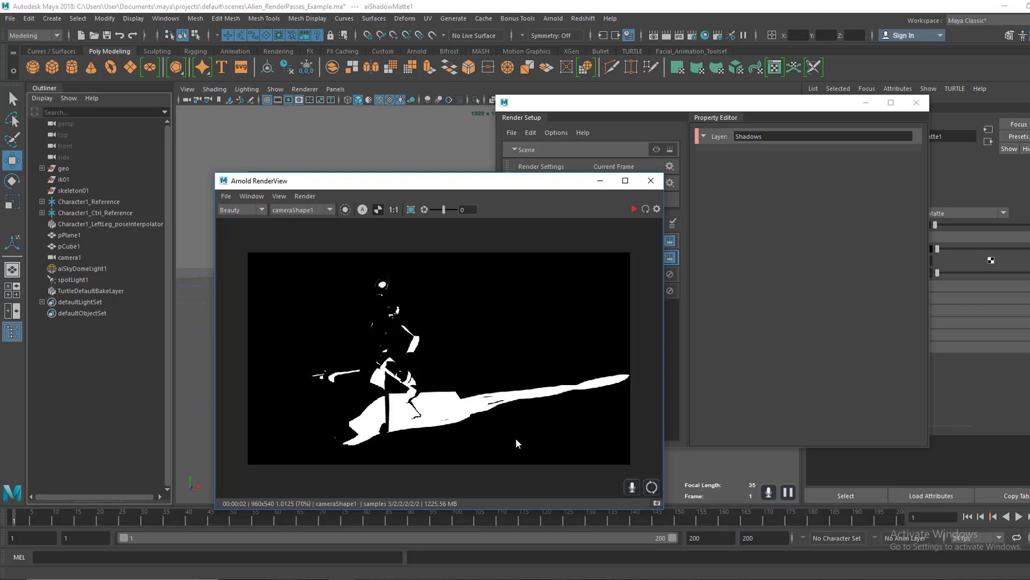
# - Move the render window aside, collapse the Shadows layer and create a third render layer named AO
pyautogui.moveTo(560, 192); pyautogui.dragTo(325, 348)
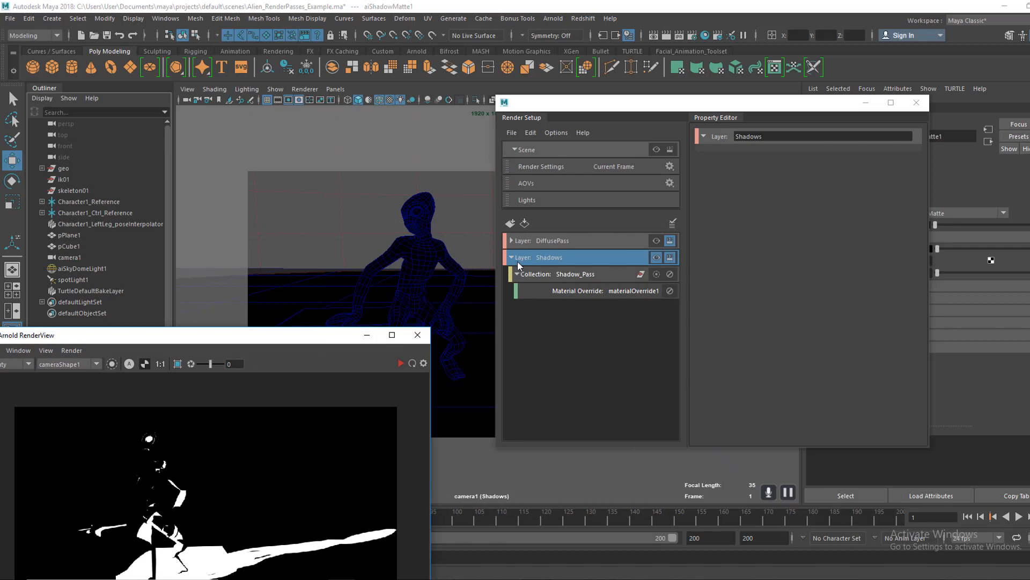
pyautogui.click(511, 257)
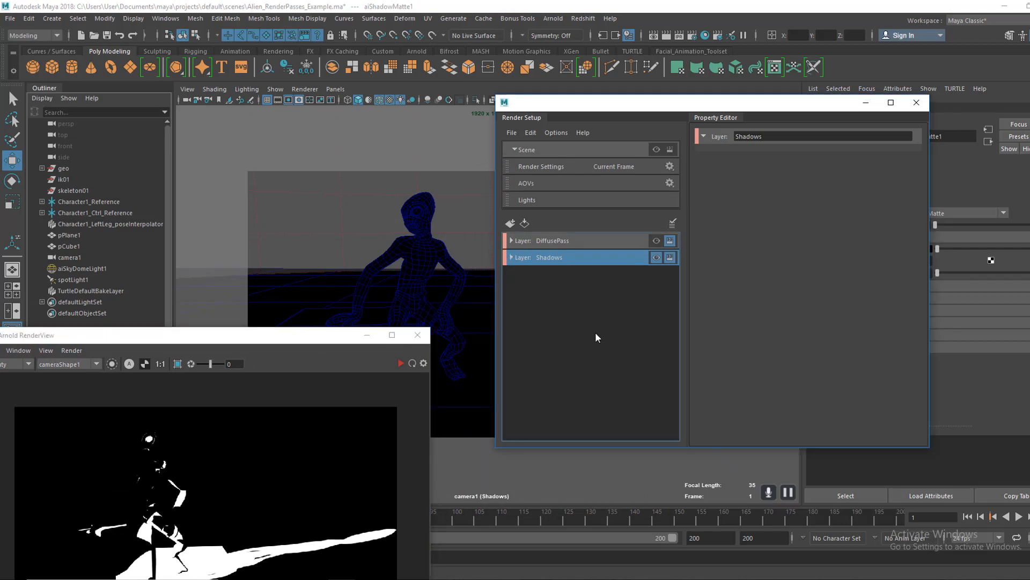
pyautogui.click(559, 295)
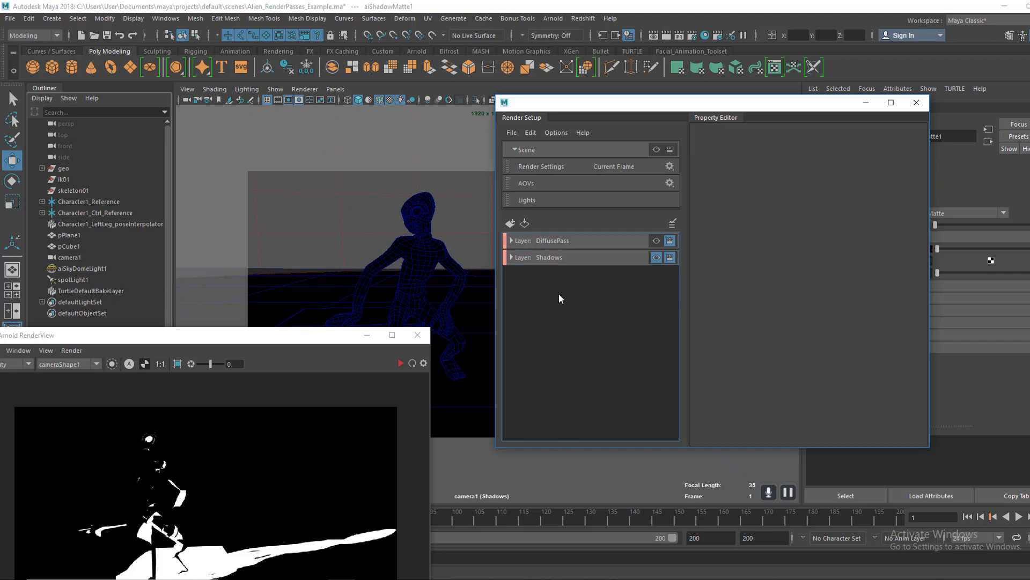
pyautogui.click(510, 223)
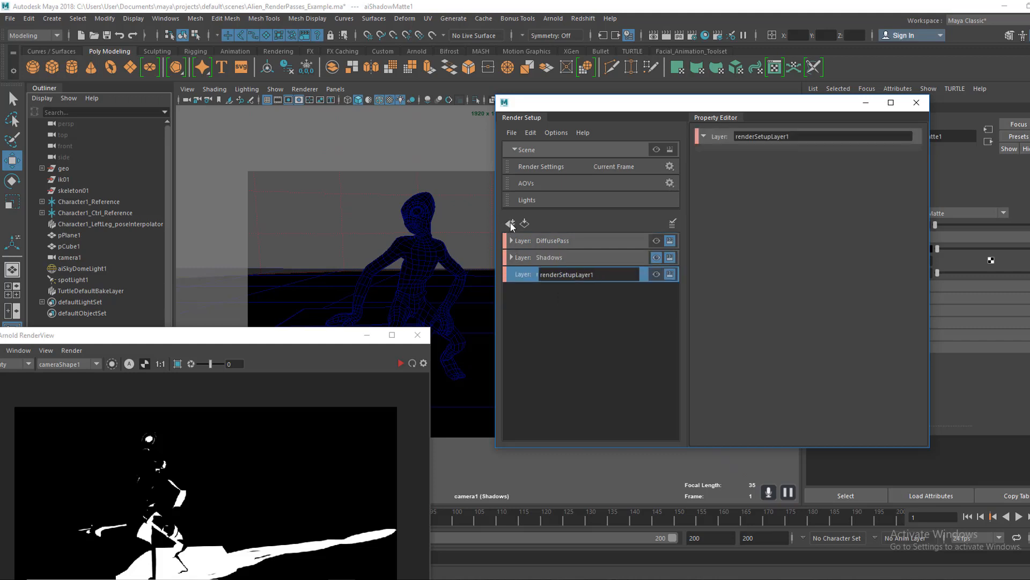
pyautogui.moveTo(601, 276); pyautogui.dragTo(520, 273)
pyautogui.write('AO')
pyautogui.press('Return')
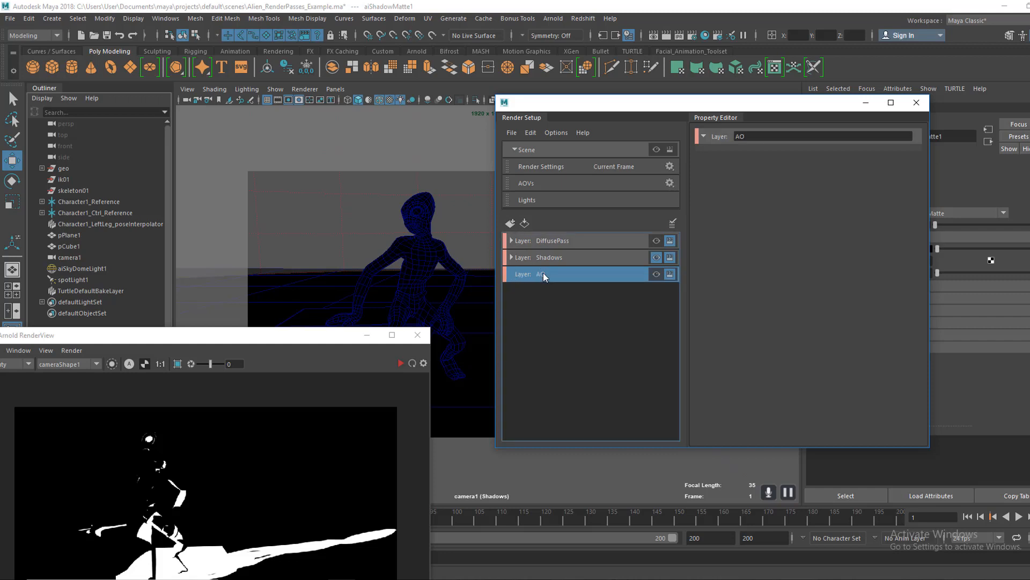
# - Create a collection named AO PASS inside the AO layer
pyautogui.rightClick(540, 278)
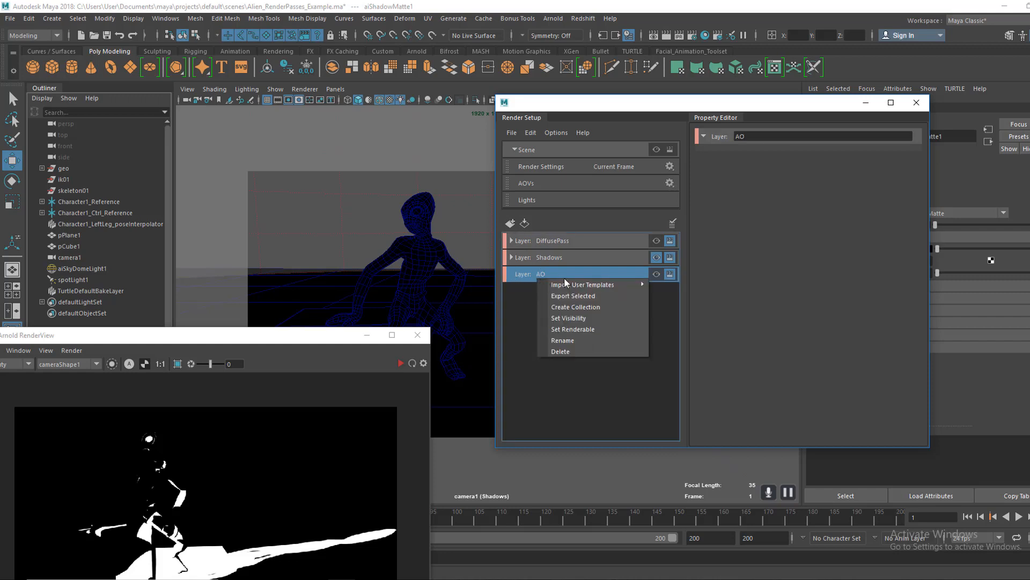
pyautogui.click(572, 308)
pyautogui.moveTo(591, 290); pyautogui.dragTo(523, 292)
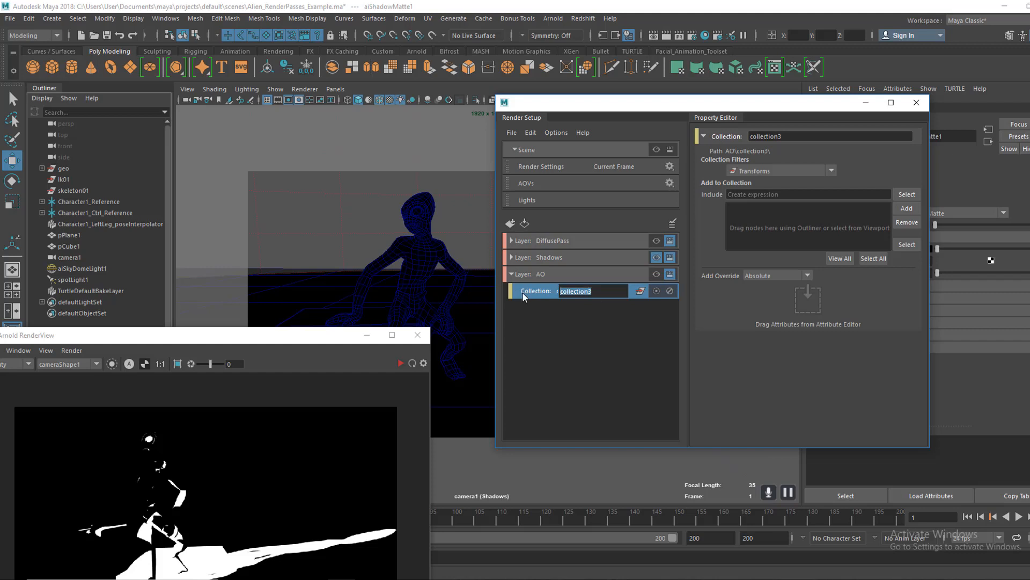
pyautogui.write('AO PASS')
pyautogui.press('Return')
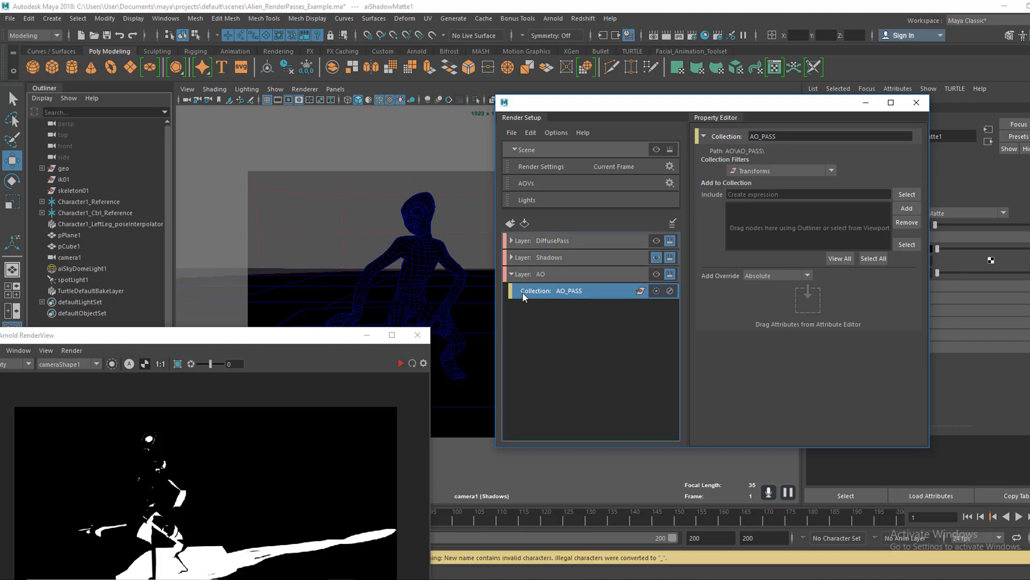
# - Add pCube1, pPlane1 and geo to the AO_PASS collection and check each listed member
pyautogui.moveTo(290, 353); pyautogui.dragTo(294, 517)
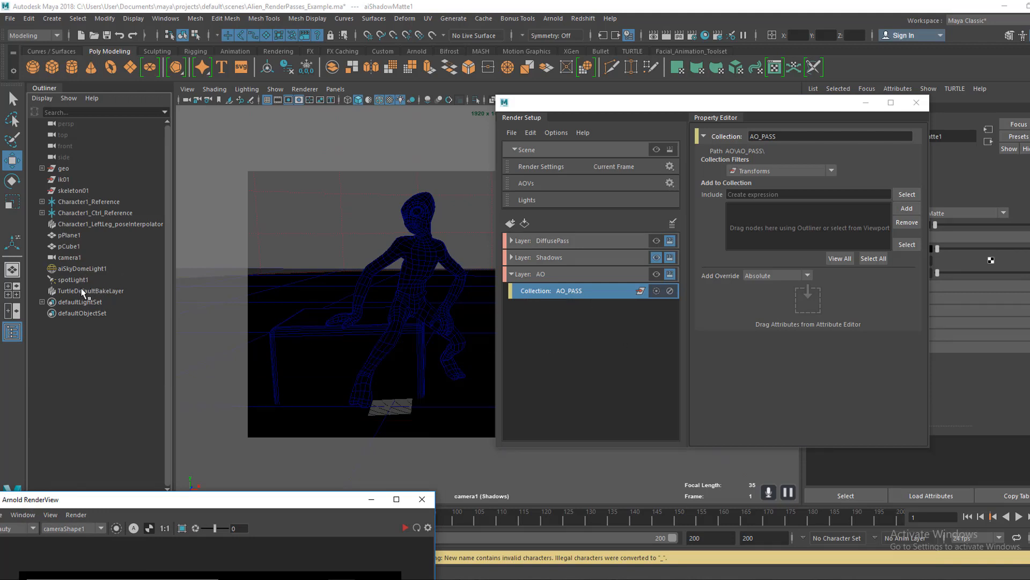
pyautogui.click(72, 247)
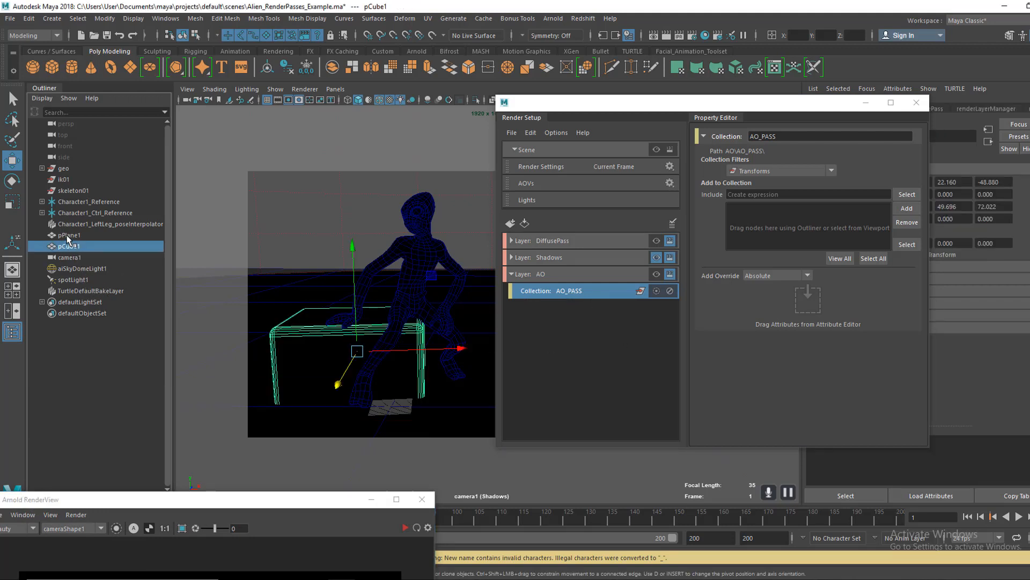
pyautogui.keyDown('ctrl'); pyautogui.click(69, 235); pyautogui.keyUp('ctrl')
pyautogui.keyDown('ctrl'); pyautogui.click(57, 169); pyautogui.keyUp('ctrl')
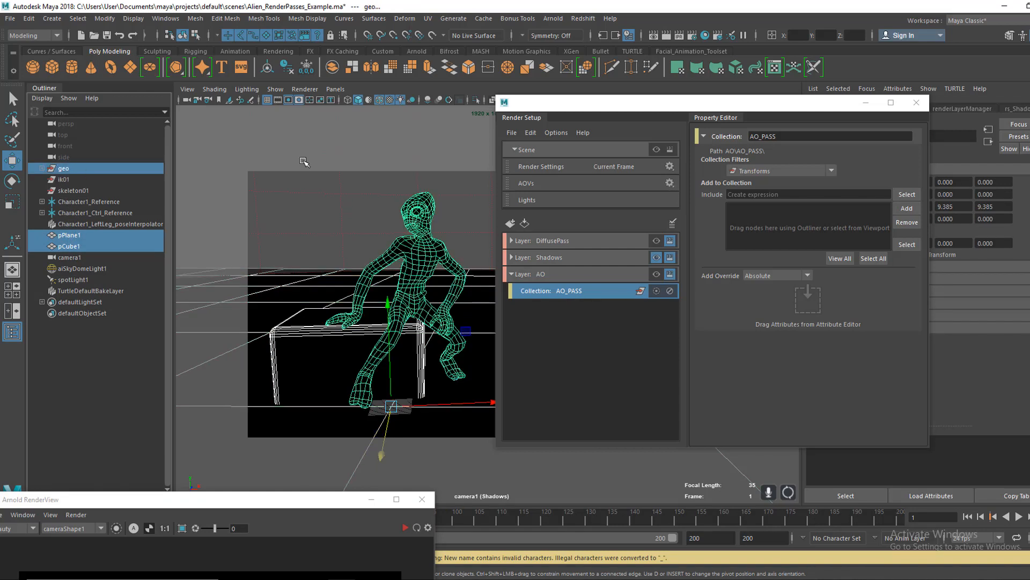
pyautogui.click(906, 208)
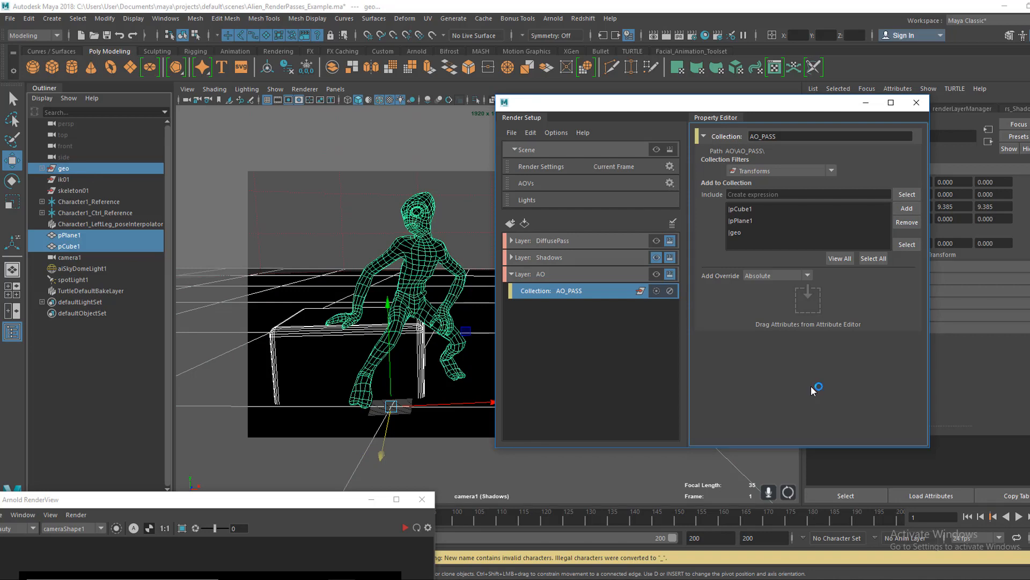
pyautogui.click(734, 233)
pyautogui.click(741, 221)
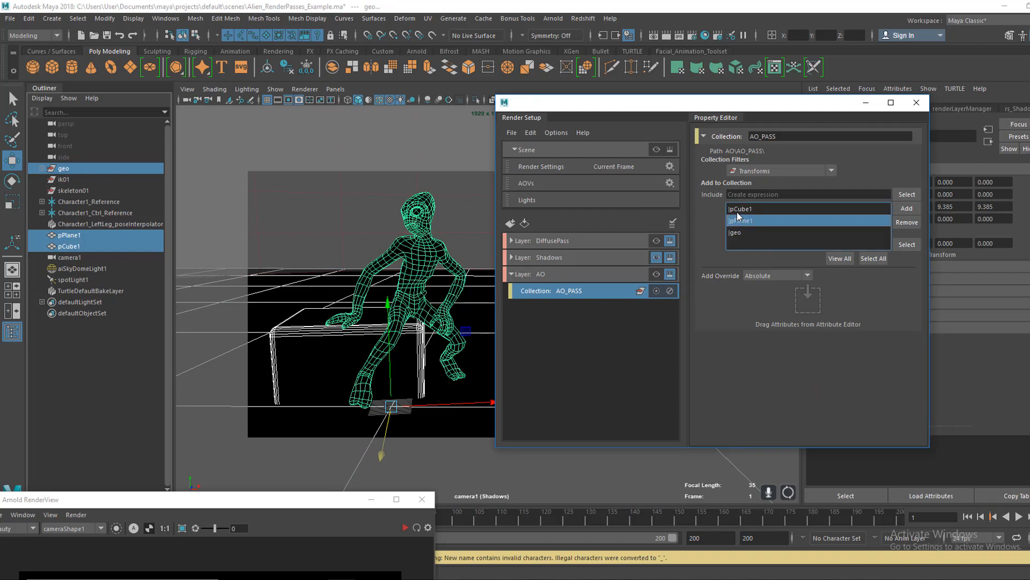
pyautogui.click(741, 209)
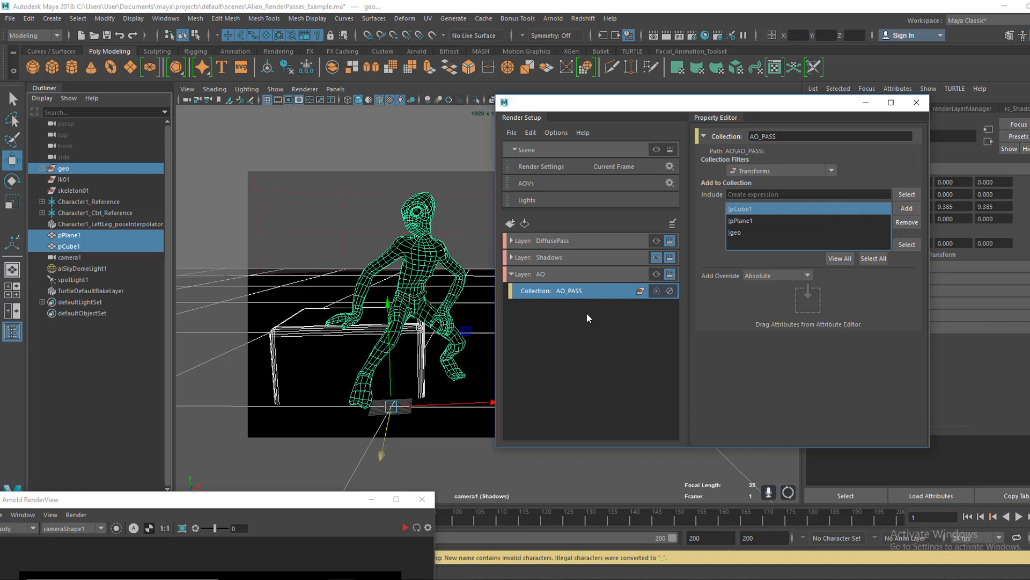
# - Create a shader override on the AO_PASS collection and assign a new Arnold aiAmbientOcclusion shader to it
pyautogui.rightClick(610, 288)
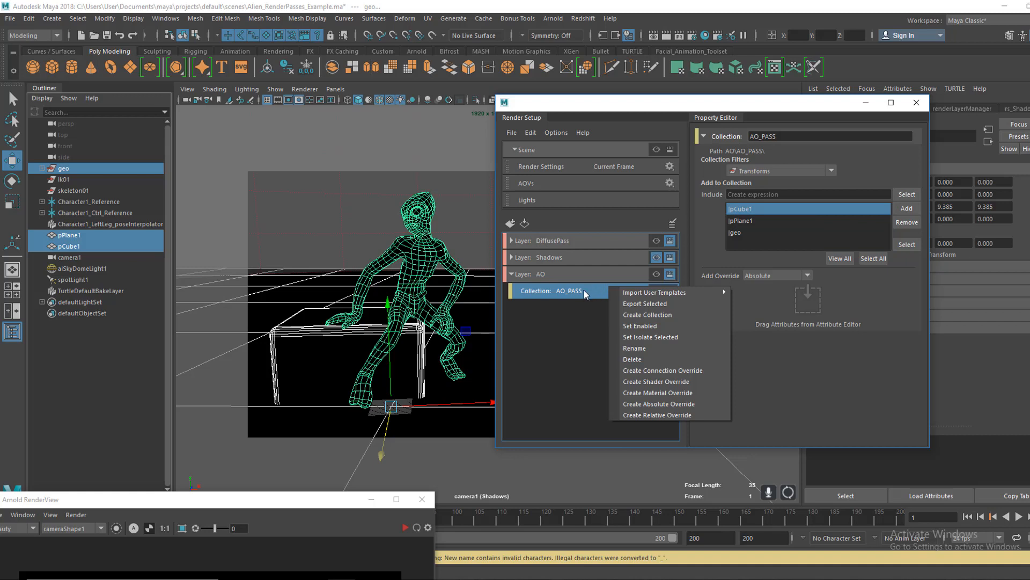
pyautogui.click(652, 381)
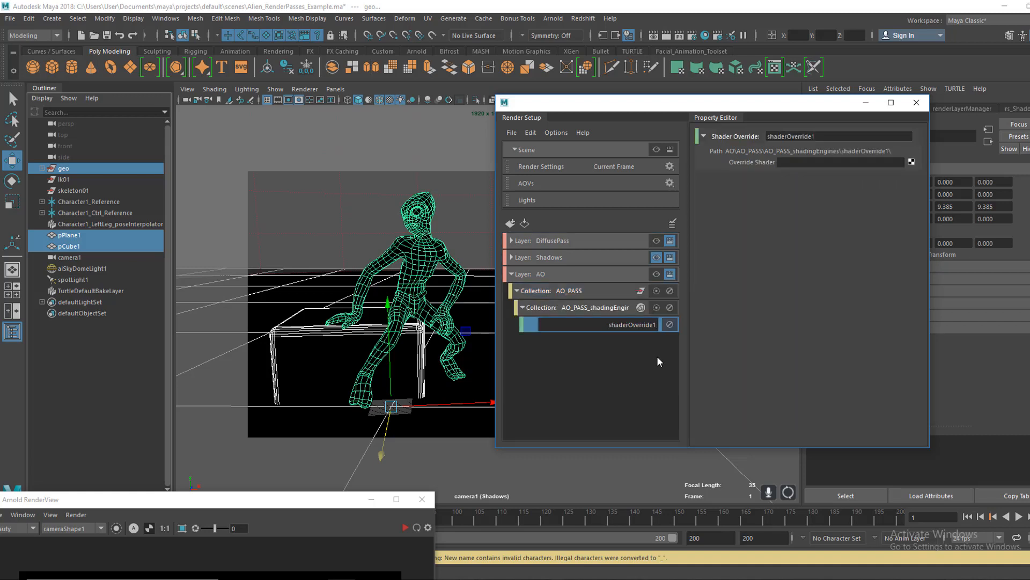
pyautogui.click(911, 162)
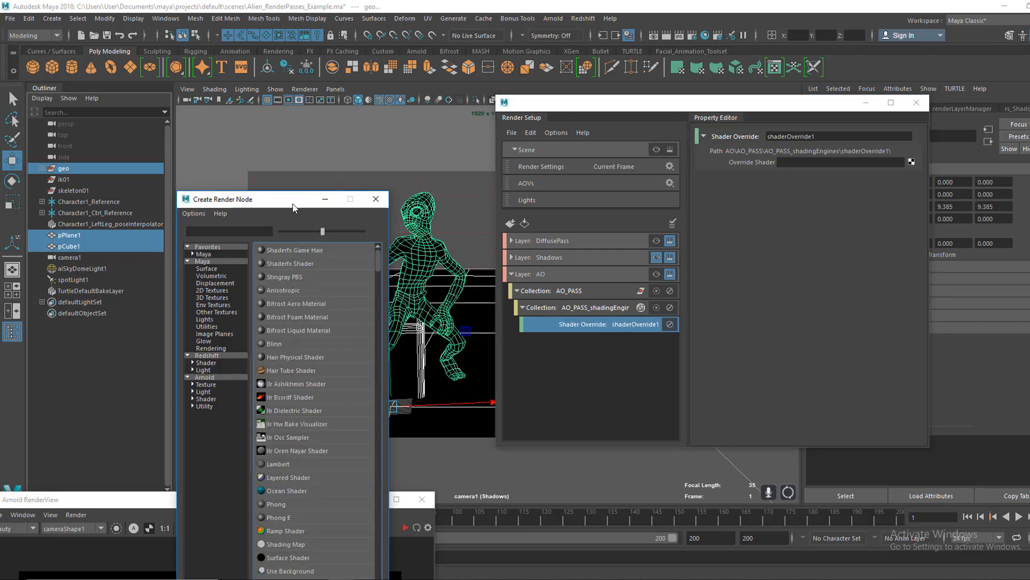
pyautogui.moveTo(293, 204); pyautogui.dragTo(361, 123)
pyautogui.click(273, 298)
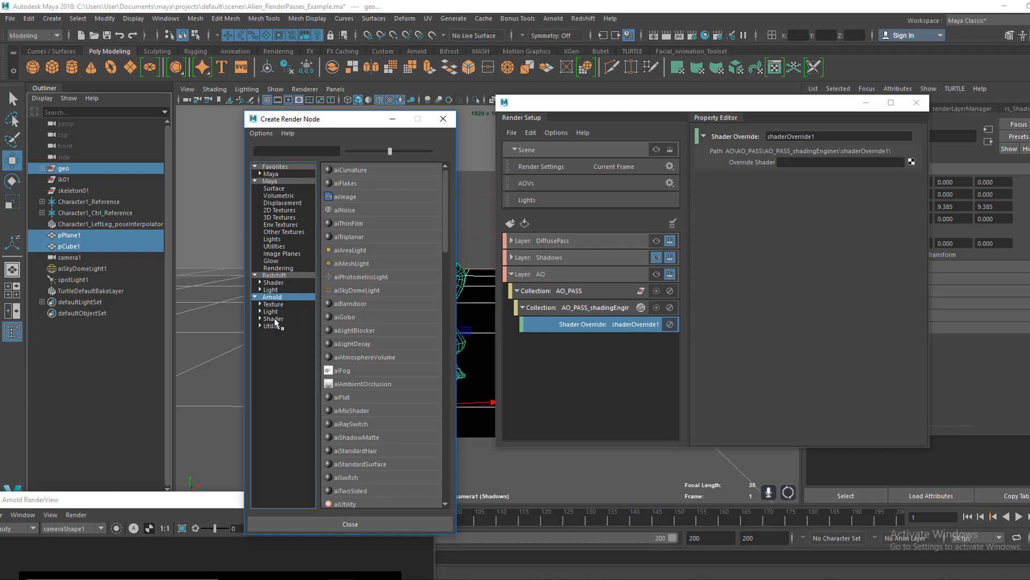
pyautogui.click(274, 319)
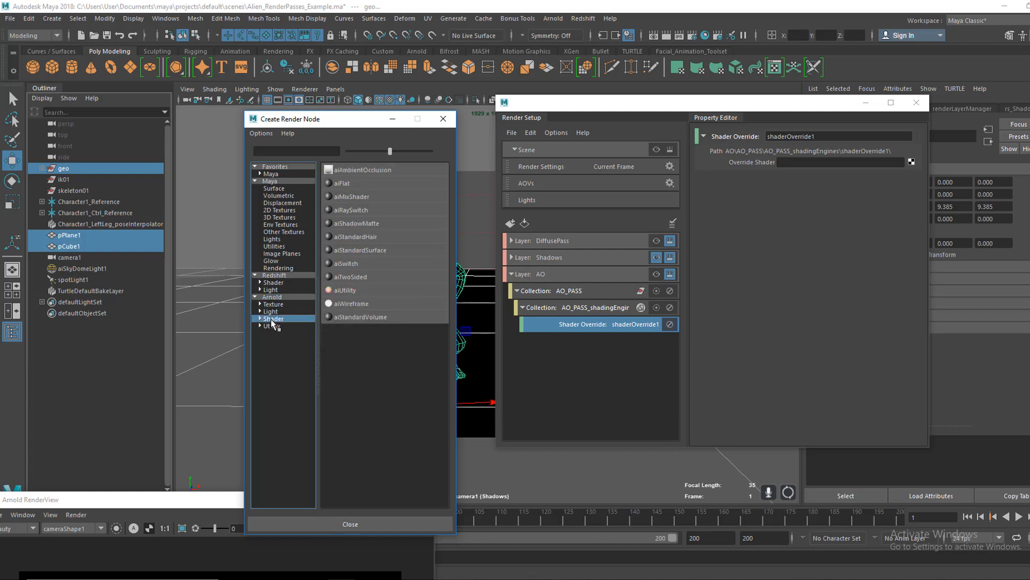
pyautogui.click(272, 304)
pyautogui.click(271, 319)
pyautogui.click(370, 171)
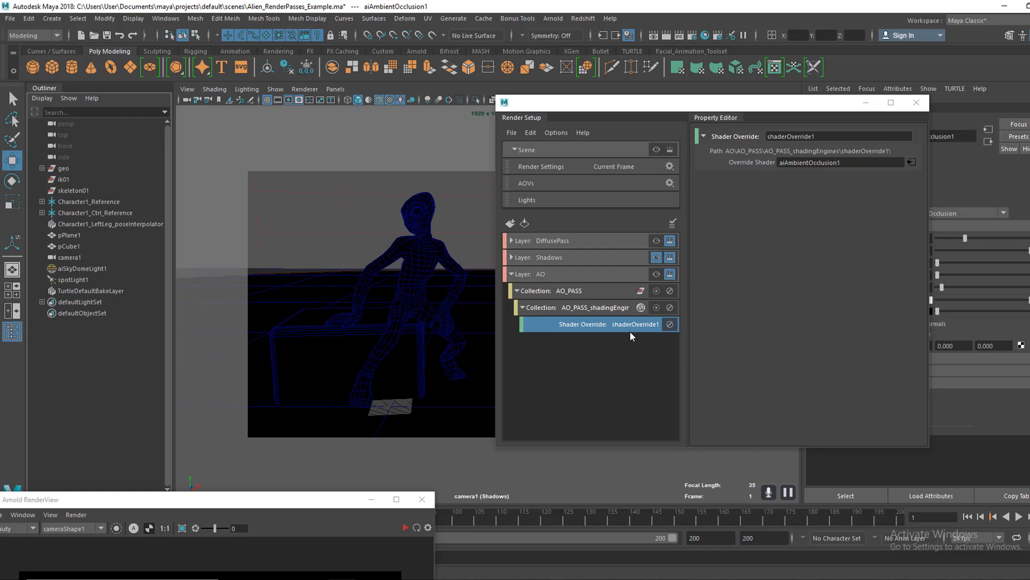
# - Make the AO layer visible, render it in the Arnold render view and show its colour instead of the alpha channel
pyautogui.moveTo(654, 106); pyautogui.dragTo(627, 133)
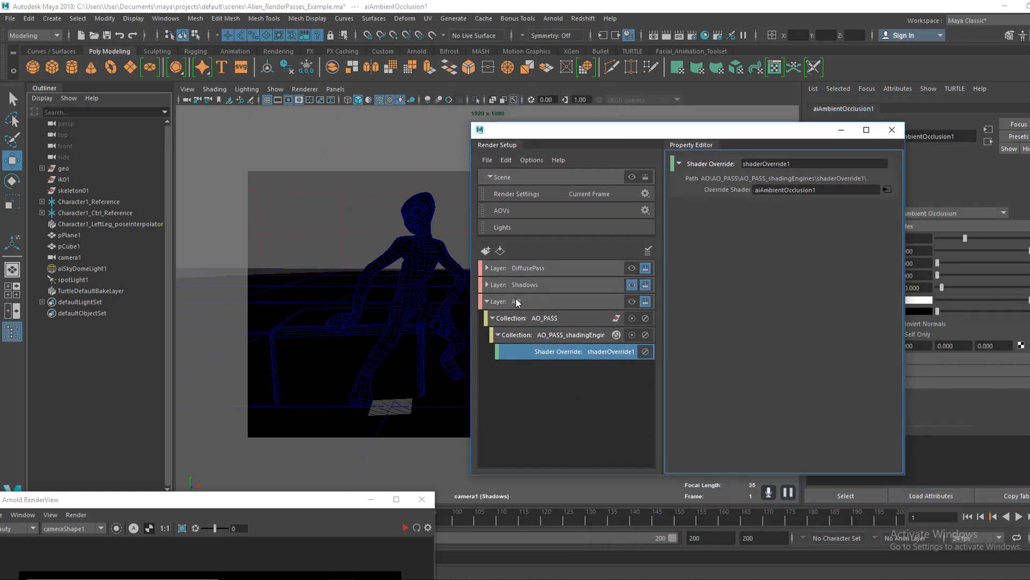
pyautogui.click(630, 301)
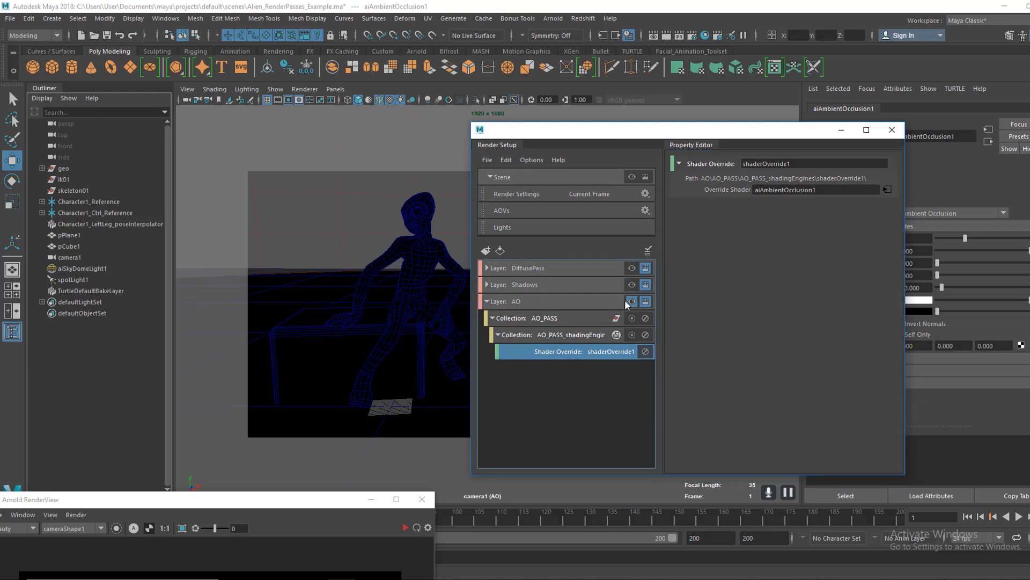
pyautogui.click(533, 304)
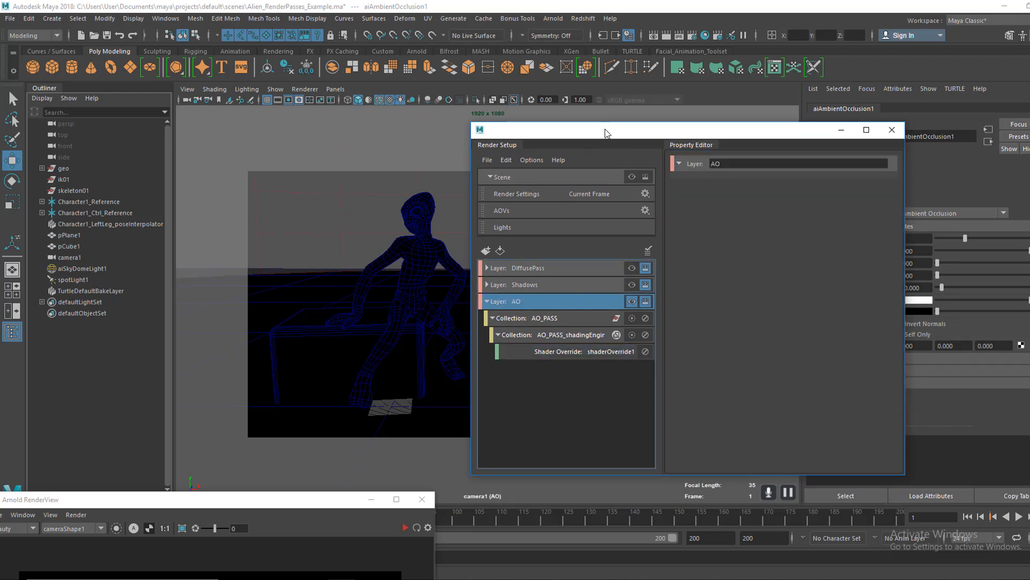
pyautogui.moveTo(605, 131); pyautogui.dragTo(784, 112)
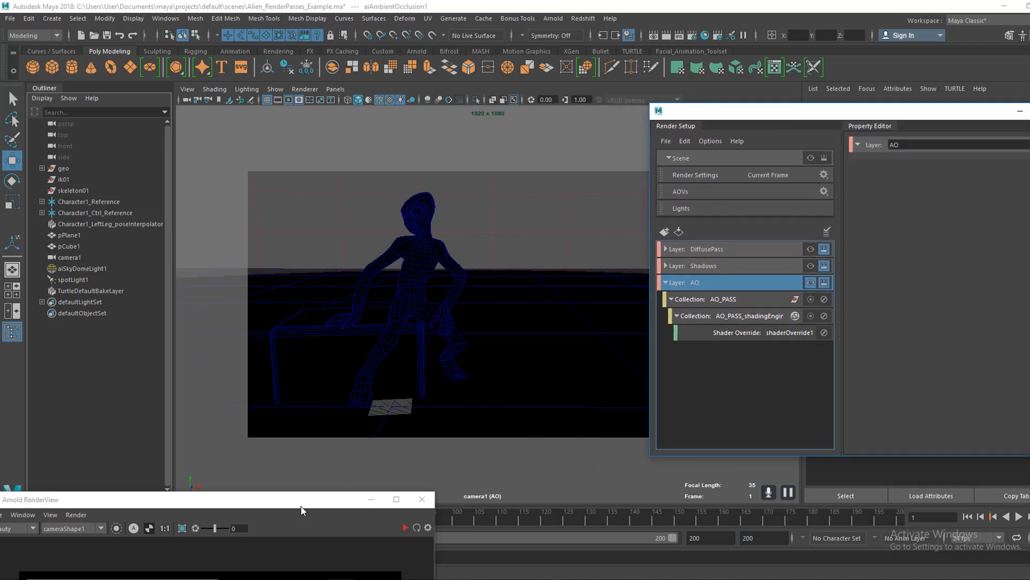
pyautogui.moveTo(302, 500); pyautogui.dragTo(493, 154)
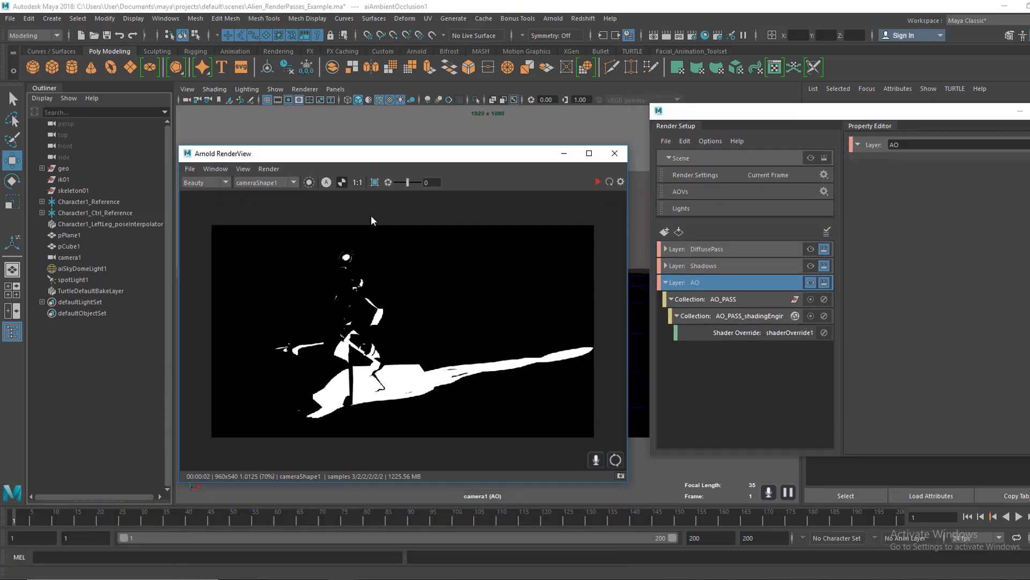
pyautogui.click(597, 181)
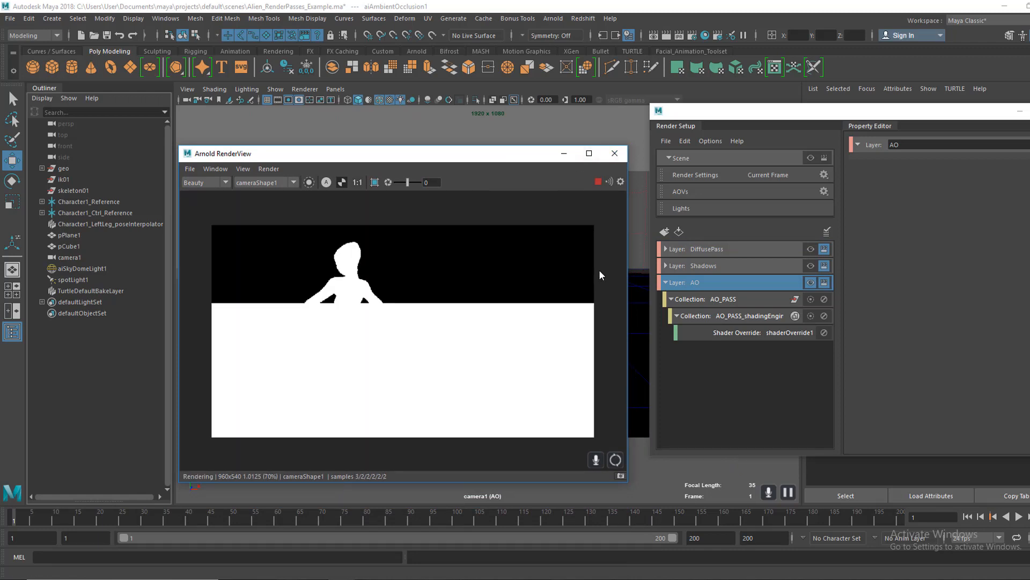
pyautogui.click(341, 182)
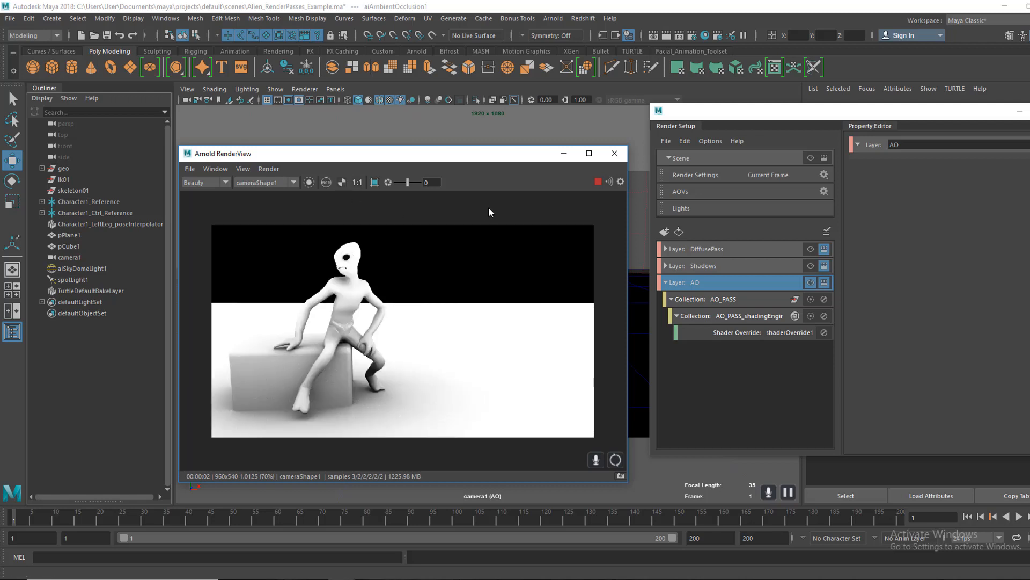
# - Set the aiAmbientOcclusion shader's samples to 4 and stop the render after it refreshes
pyautogui.moveTo(448, 154); pyautogui.dragTo(389, 112)
pyautogui.moveTo(736, 119); pyautogui.dragTo(665, 419)
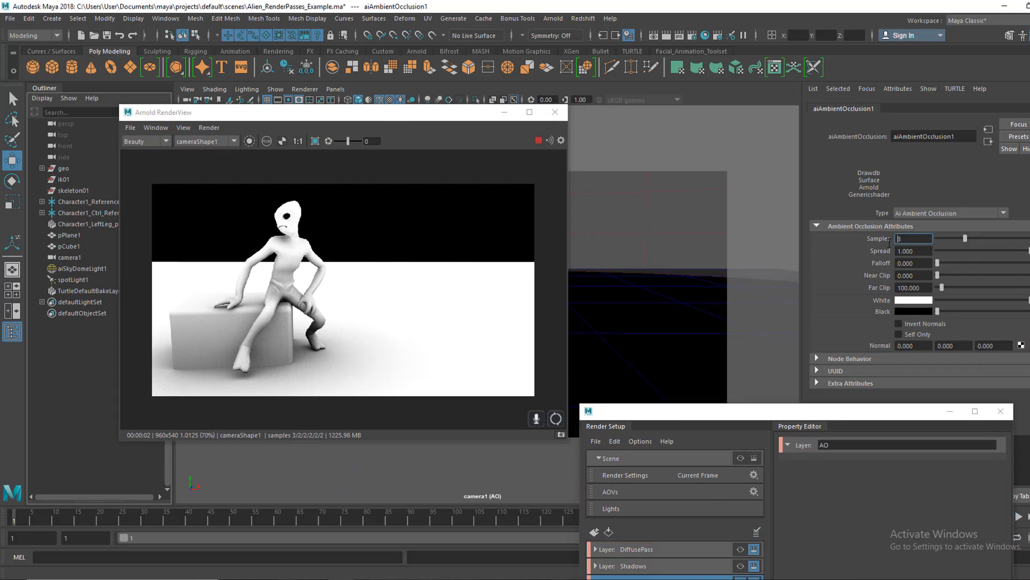
pyautogui.doubleClick(904, 251)
pyautogui.moveTo(937, 264); pyautogui.dragTo(935, 269)
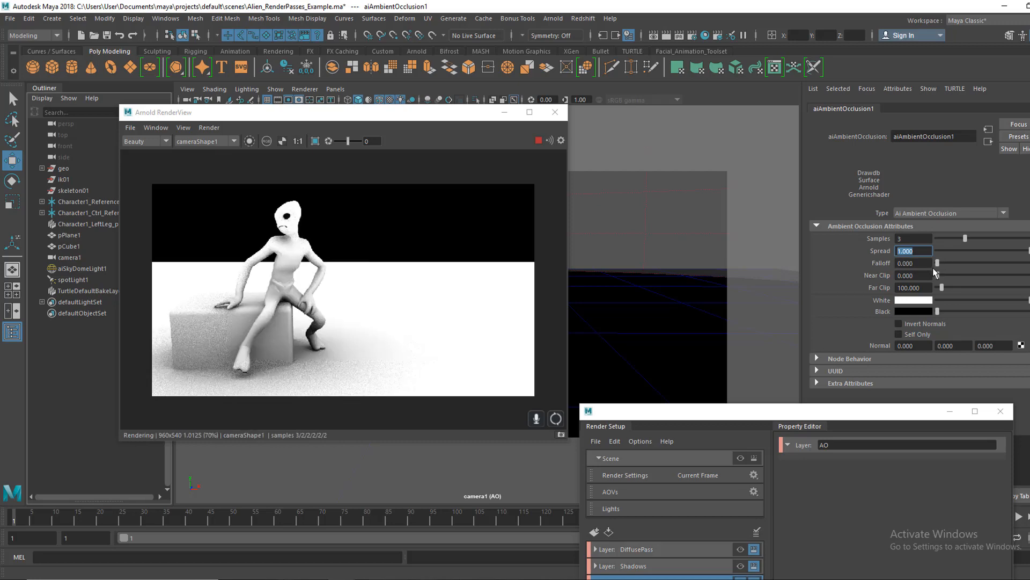
pyautogui.click(895, 239)
pyautogui.write('4')
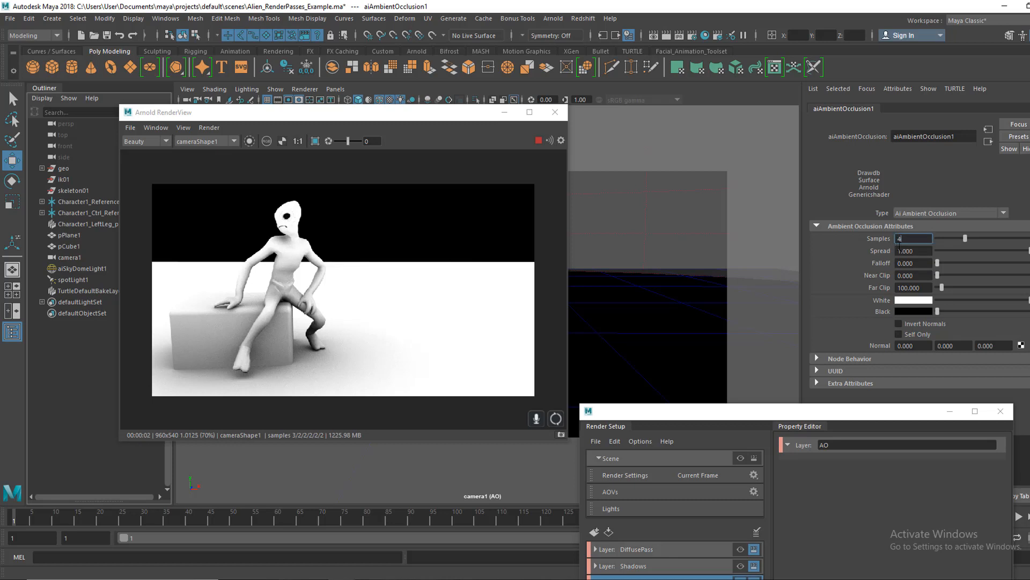
pyautogui.press('Return')
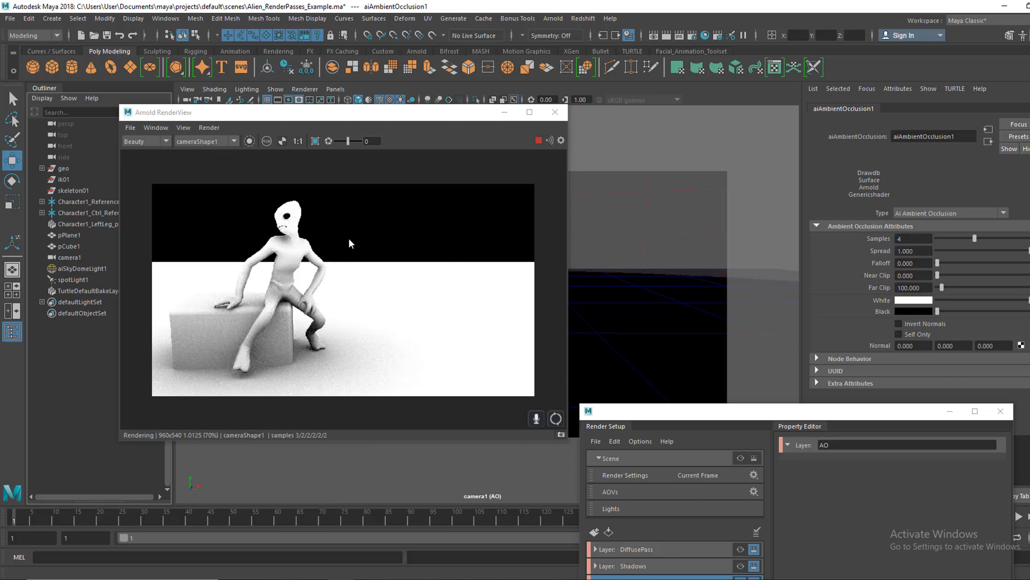
pyautogui.moveTo(366, 120); pyautogui.dragTo(502, 100)
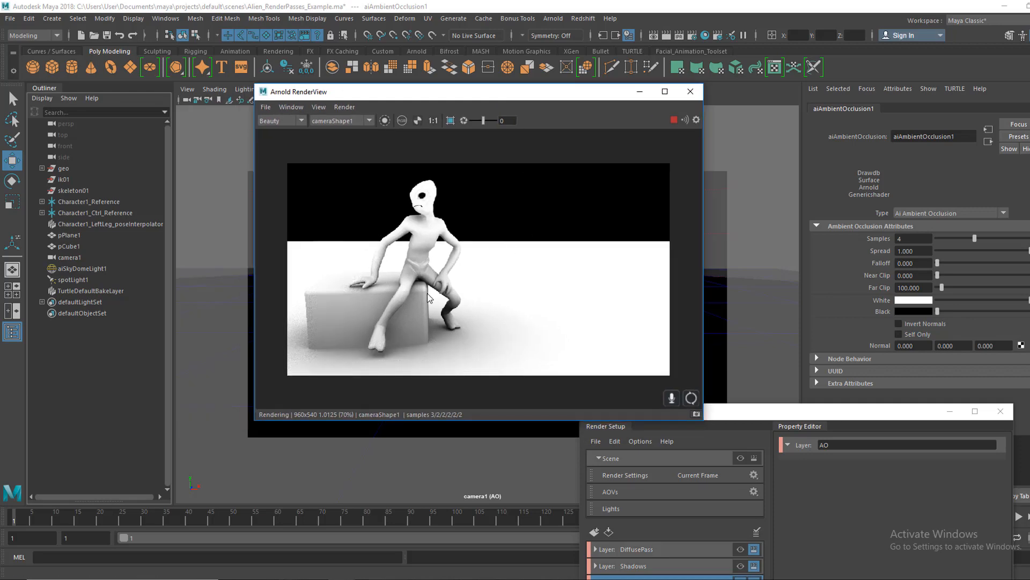
pyautogui.click(673, 120)
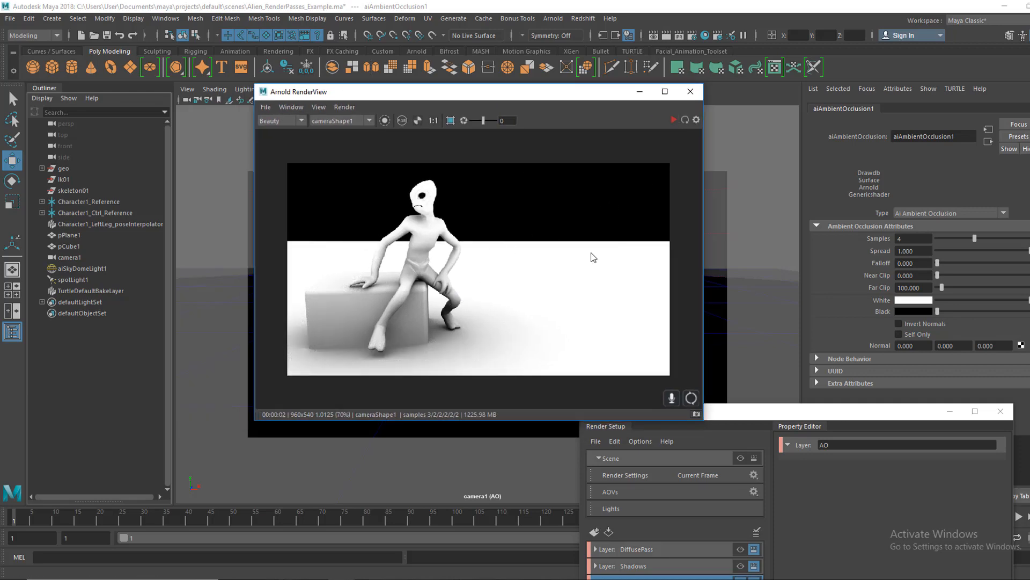
# - Collapse the AO layer and go through the three render layers, ending with DiffusePass selected
pyautogui.moveTo(782, 414); pyautogui.dragTo(707, 164)
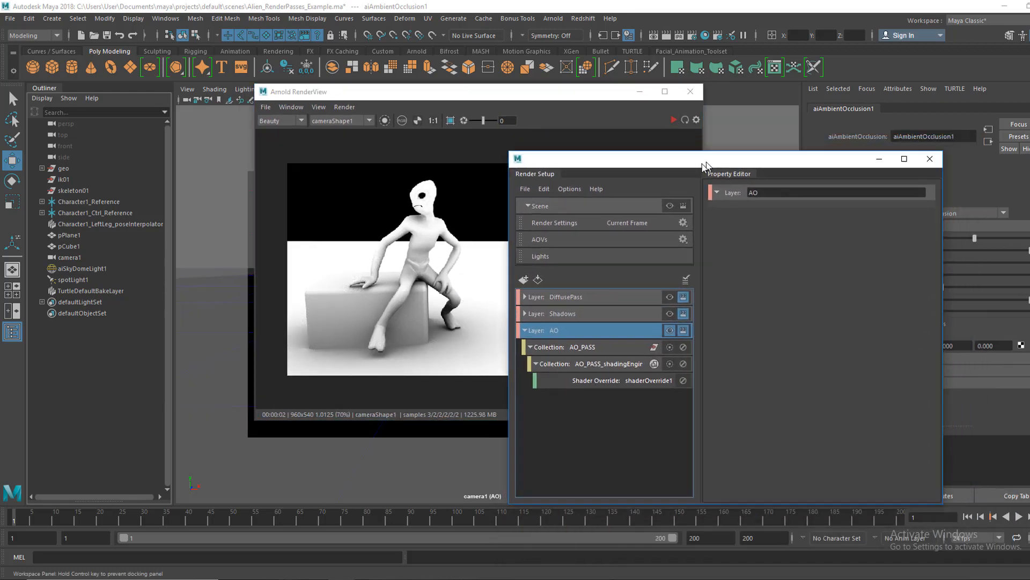
pyautogui.click(521, 333)
pyautogui.click(582, 316)
pyautogui.click(588, 299)
pyautogui.click(590, 316)
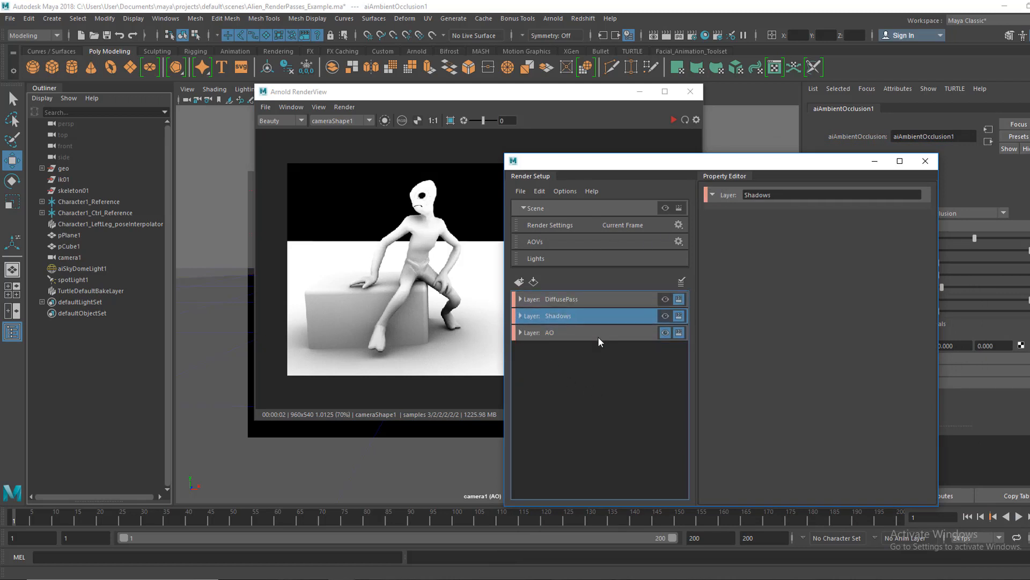
pyautogui.click(599, 334)
pyautogui.click(564, 300)
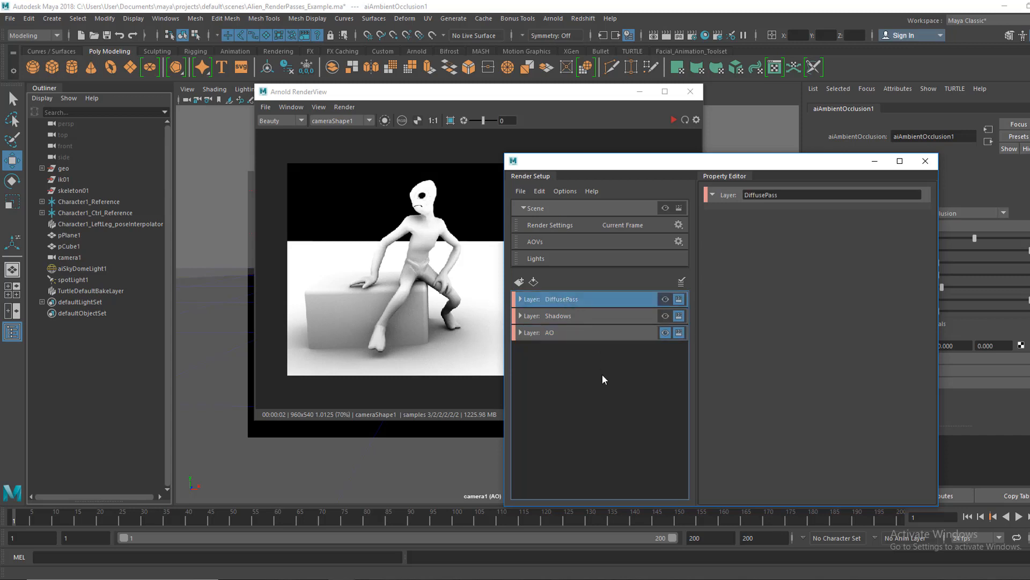
# - Make the DiffusePass layer visible and render it in the Arnold render view
pyautogui.click(665, 300)
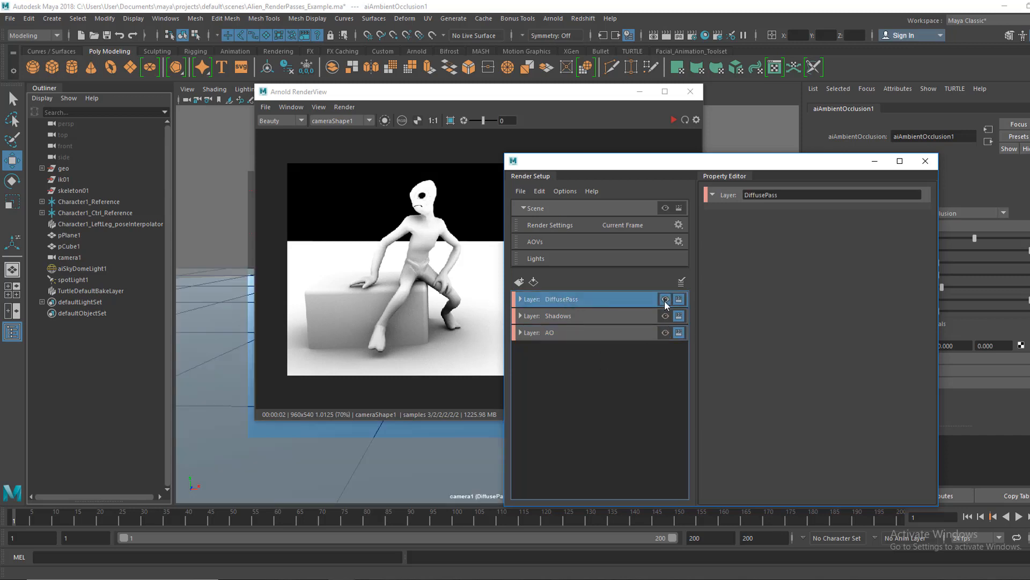
pyautogui.moveTo(629, 180); pyautogui.dragTo(711, 204)
pyautogui.click(673, 119)
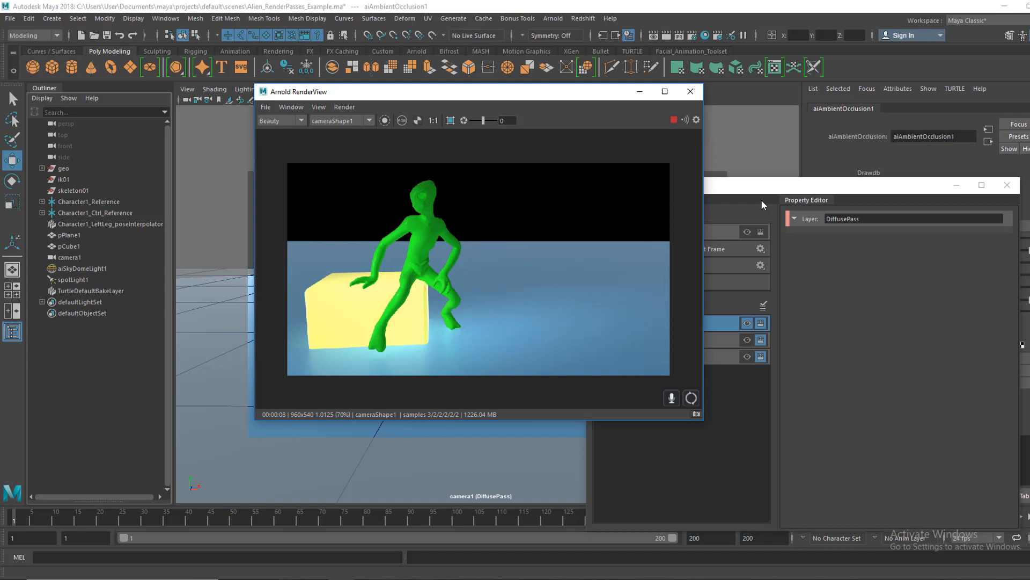
# - Create a fourth render layer named CharcterDiffuse
pyautogui.moveTo(754, 185); pyautogui.dragTo(730, 160)
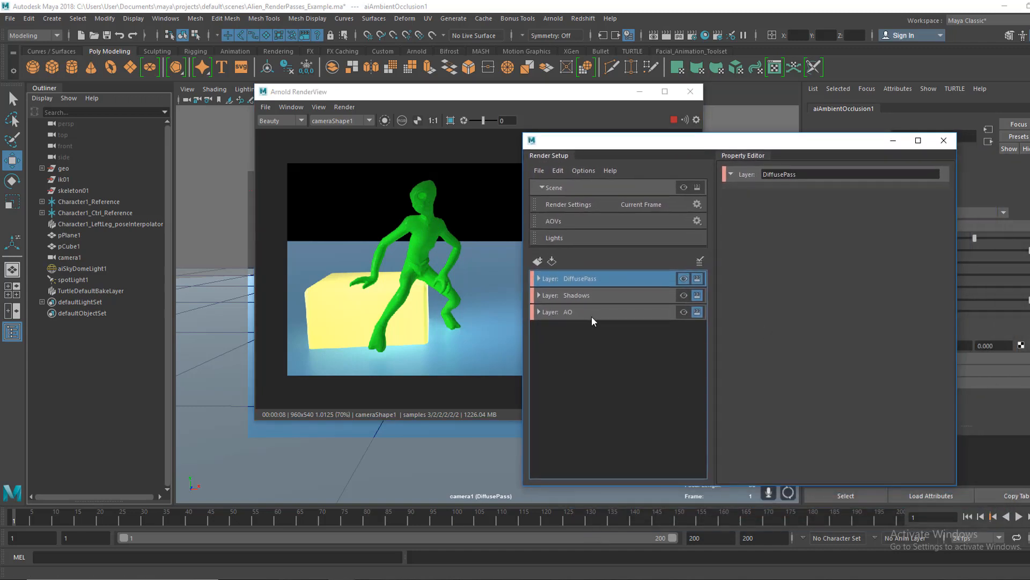
pyautogui.click(618, 352)
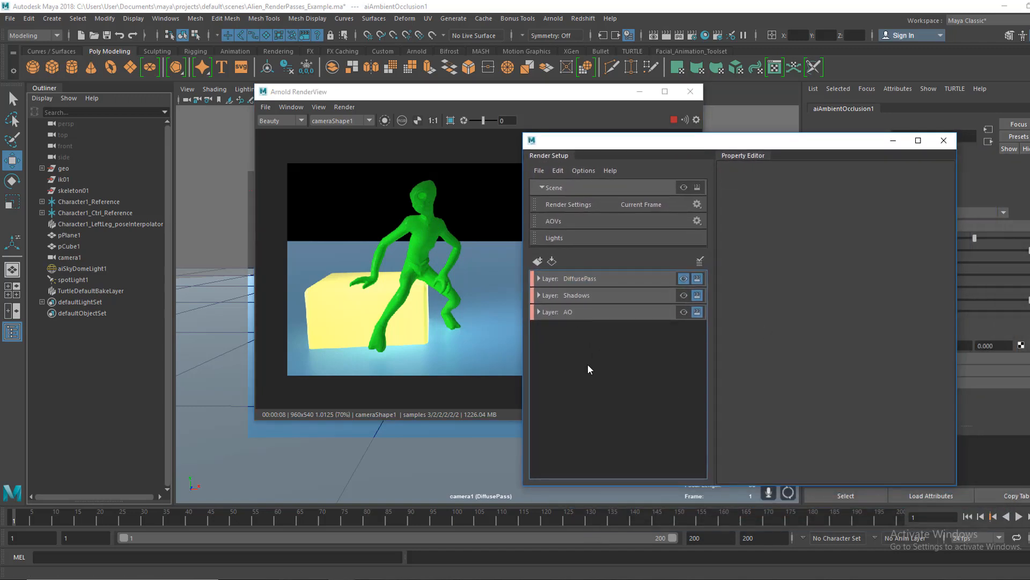
pyautogui.click(537, 262)
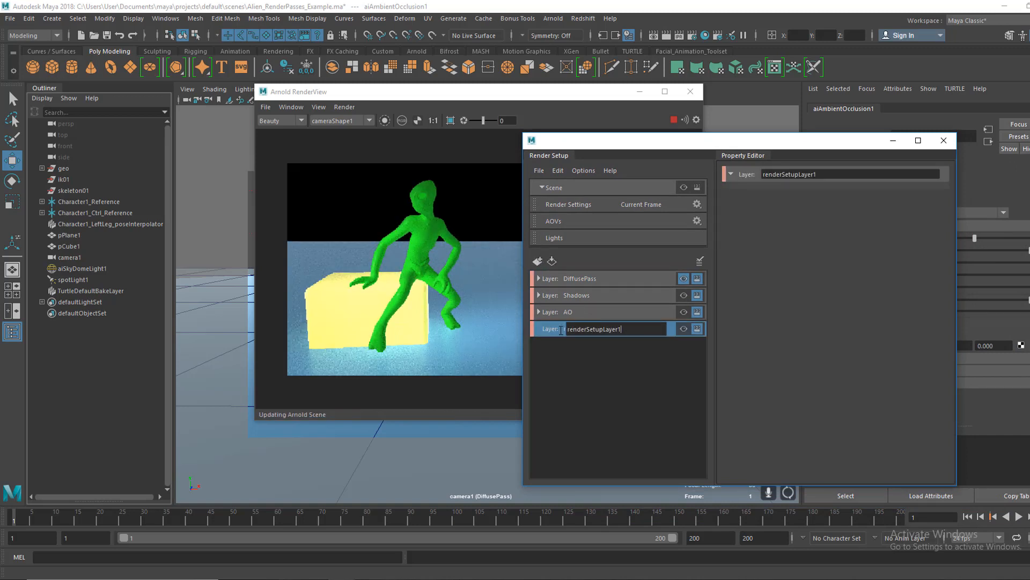
pyautogui.doubleClick(607, 329)
pyautogui.write('Charcter')
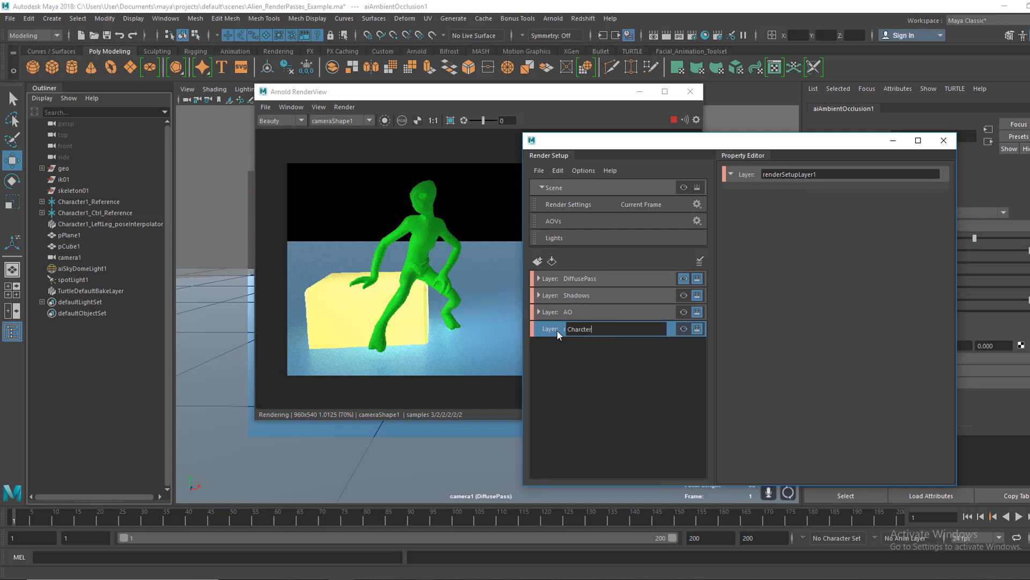
pyautogui.write('Diffuse')
pyautogui.press('Return')
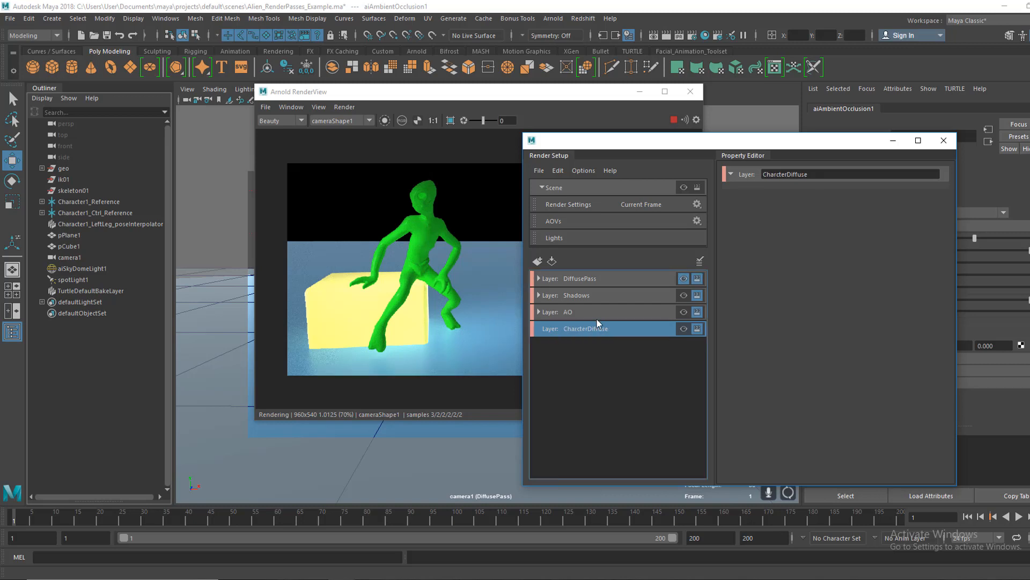
# - Create a collection named CharDiffusePAss inside the CharcterDiffuse layer
pyautogui.rightClick(595, 327)
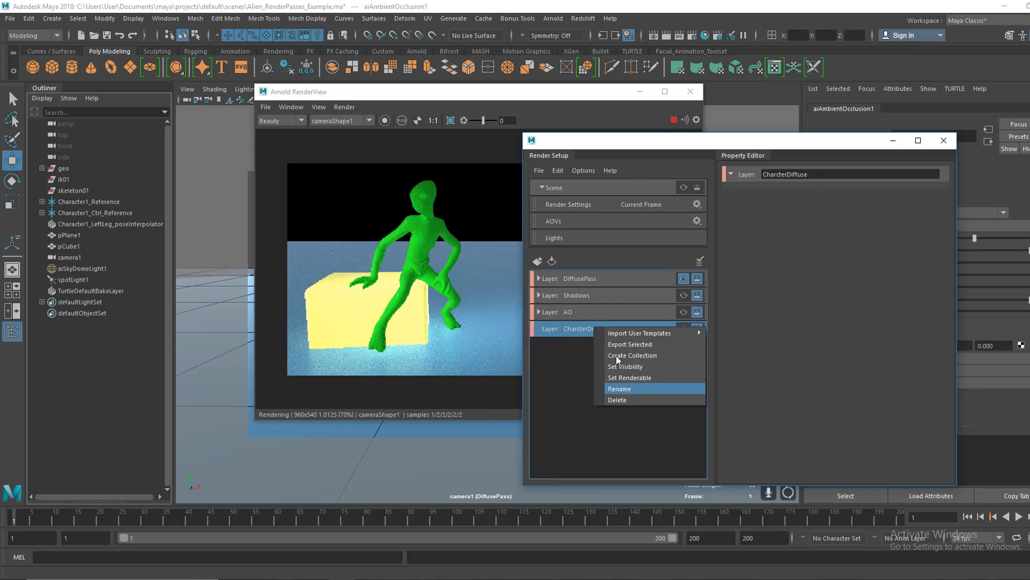
pyautogui.click(620, 357)
pyautogui.moveTo(624, 347); pyautogui.dragTo(576, 344)
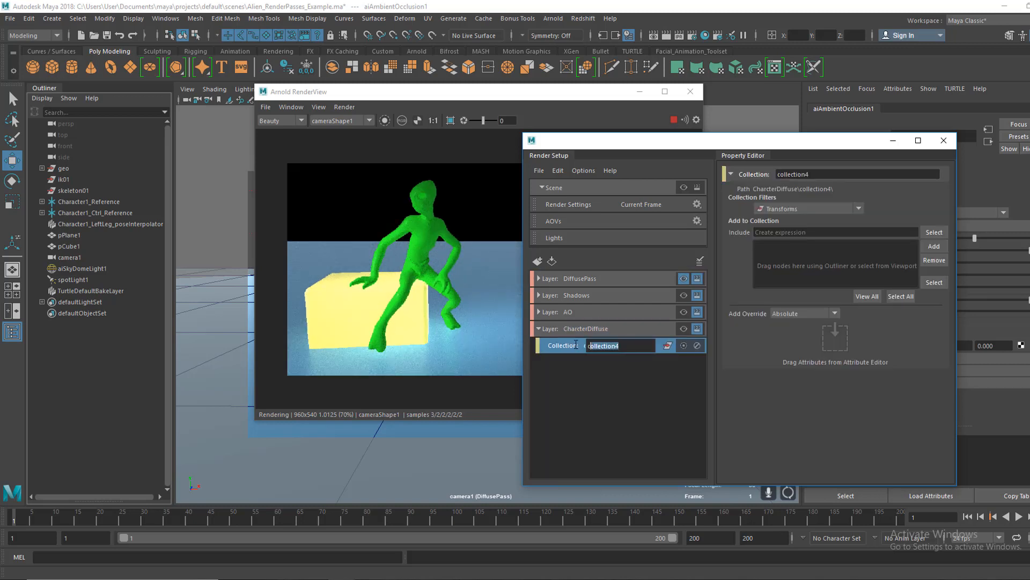
pyautogui.write('CharDiffusePAss')
pyautogui.press('Return')
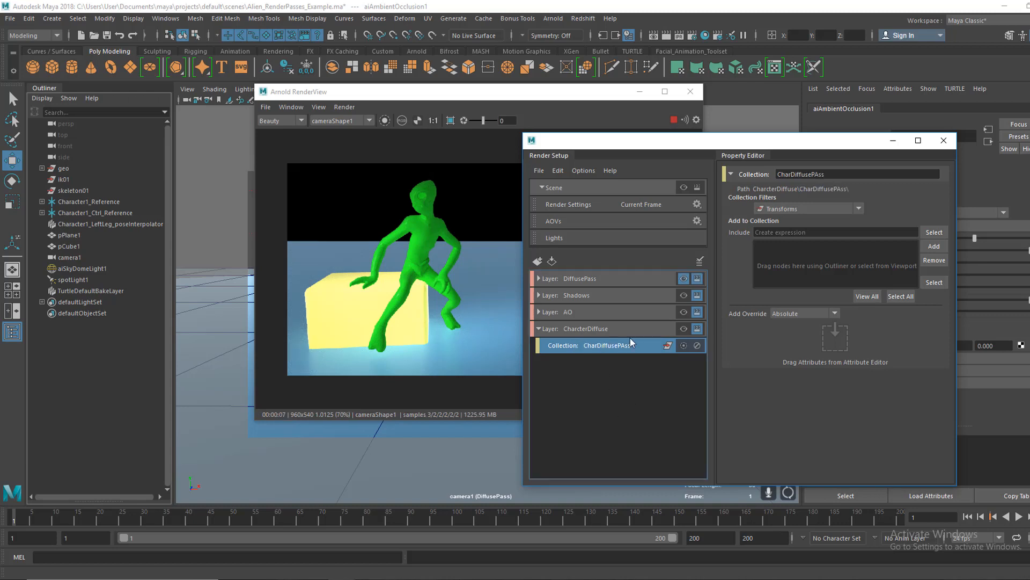
# - Add geo, aiSkyDomeLight1 and spotLight1 to the CharDiffusePAss collection of the CharcterDiffuse layer
pyautogui.click(590, 330)
pyautogui.click(605, 348)
pyautogui.click(63, 168)
pyautogui.click(934, 246)
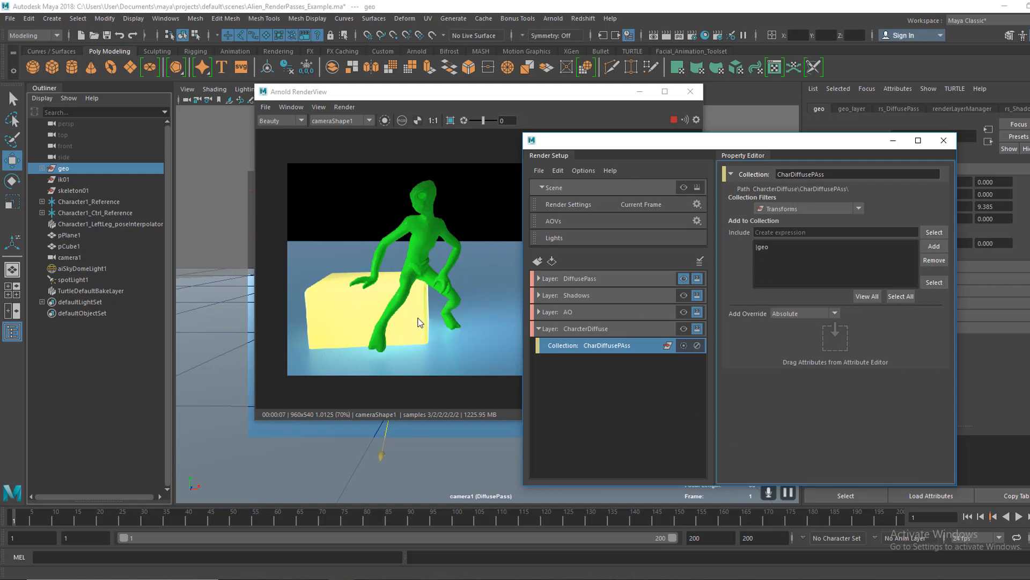
pyautogui.click(69, 270)
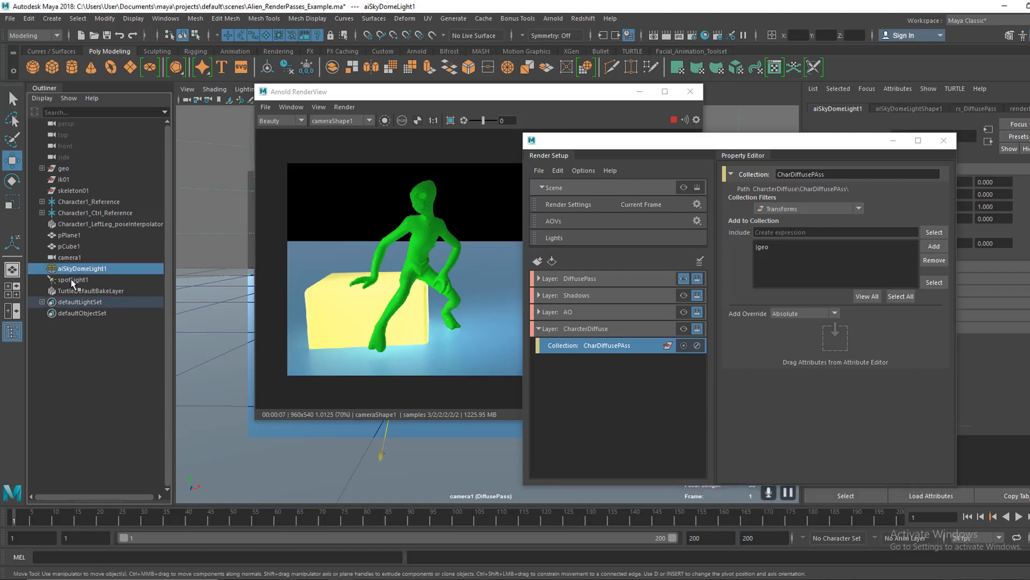
pyautogui.keyDown('ctrl'); pyautogui.click(70, 280); pyautogui.keyUp('ctrl')
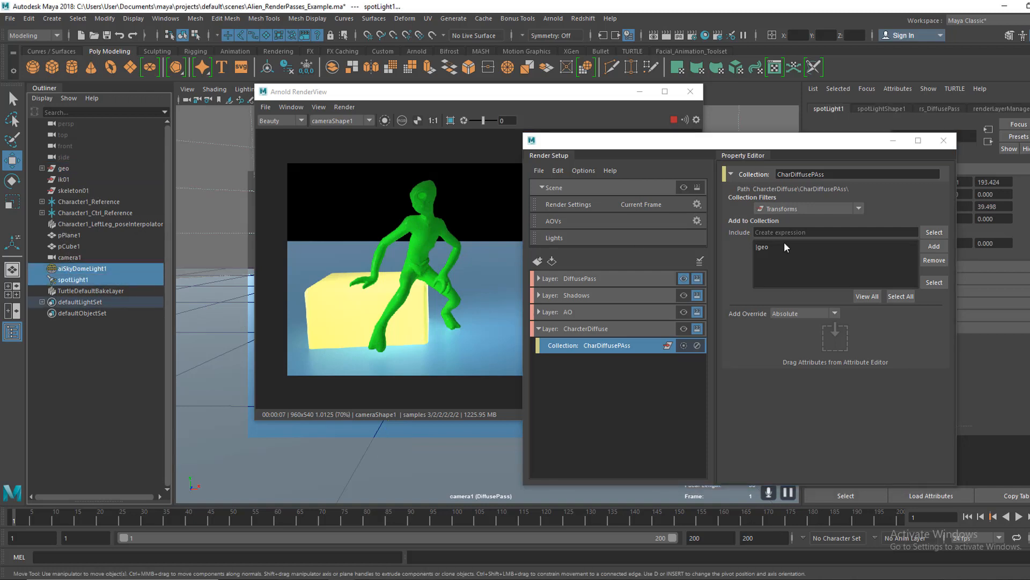
pyautogui.click(934, 250)
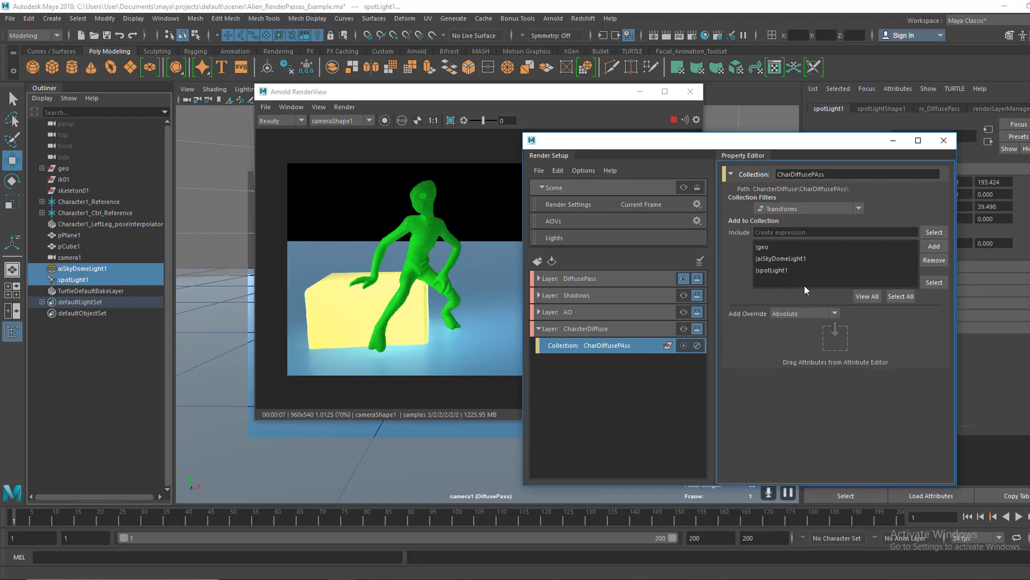
# - Make the CharcterDiffuse layer visible, render it in the Arnold render view and stop the render
pyautogui.moveTo(722, 143); pyautogui.dragTo(701, 137)
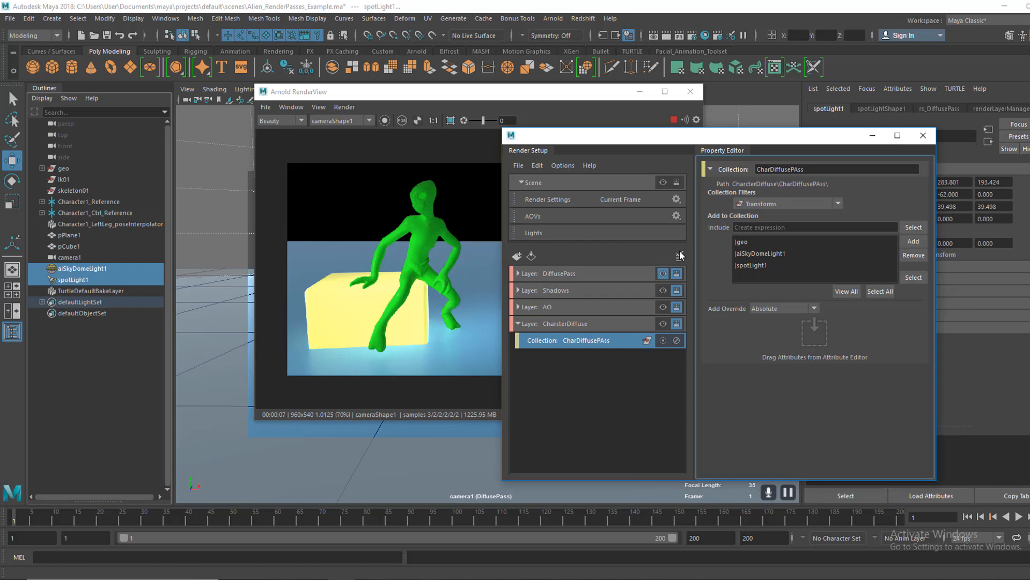
pyautogui.rightClick(584, 340)
pyautogui.click(579, 344)
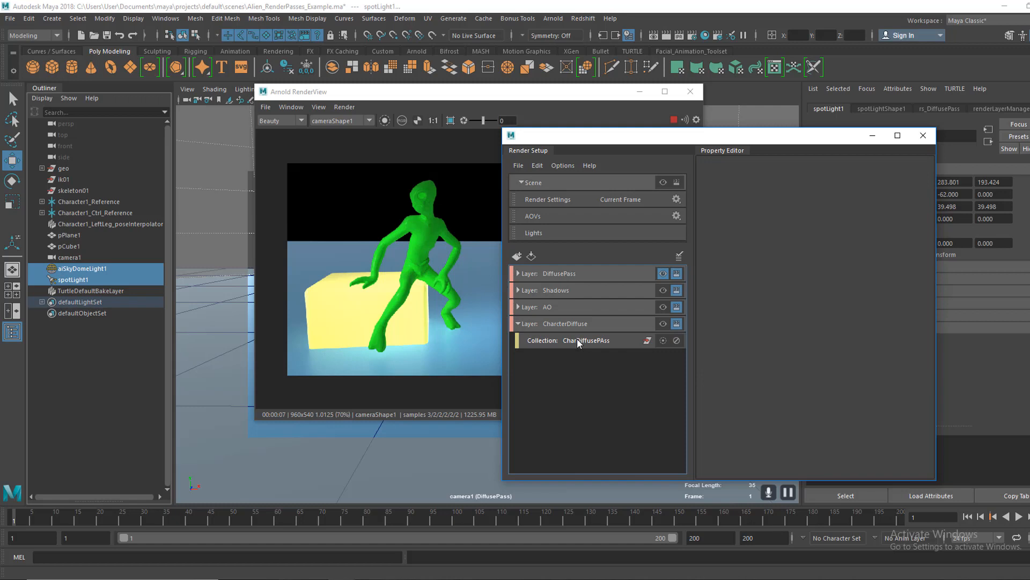
pyautogui.click(578, 342)
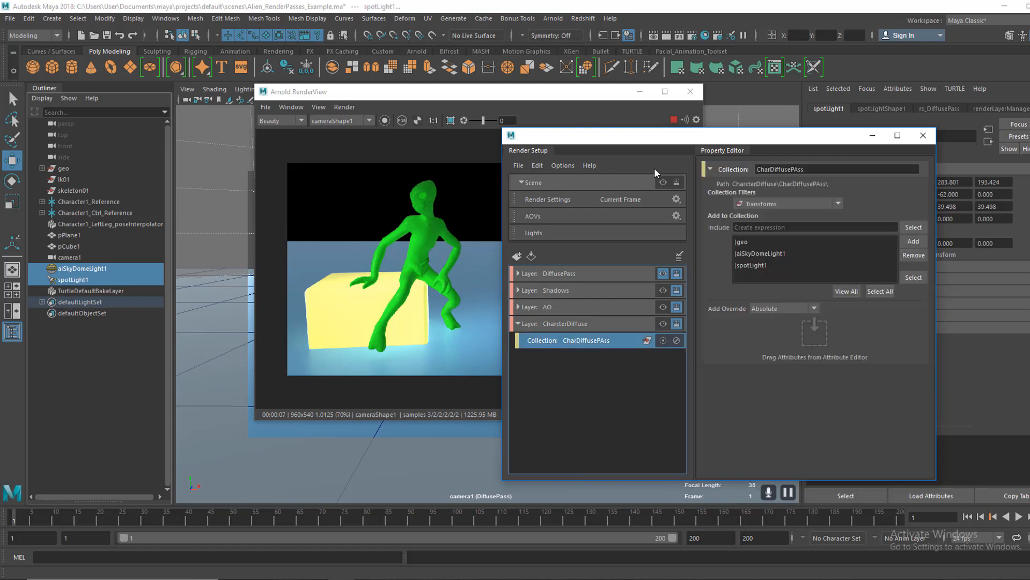
pyautogui.moveTo(653, 145); pyautogui.dragTo(779, 152)
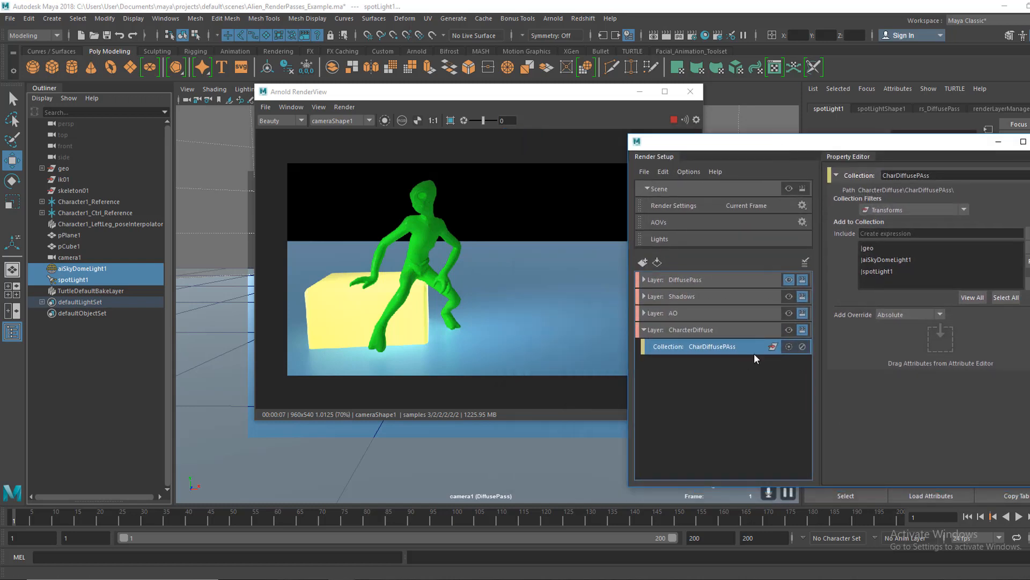
pyautogui.click(789, 329)
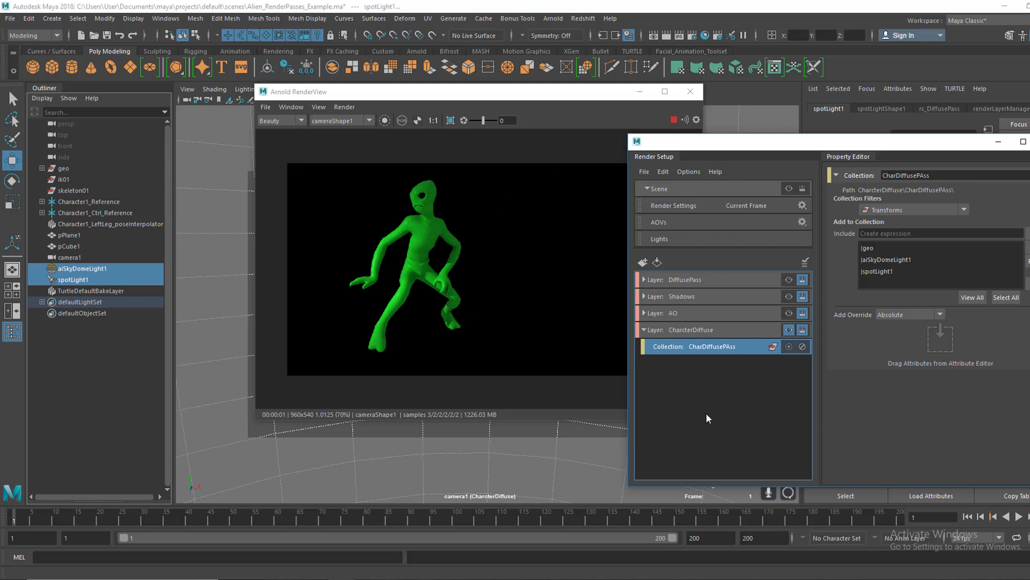
pyautogui.moveTo(511, 92); pyautogui.dragTo(400, 96)
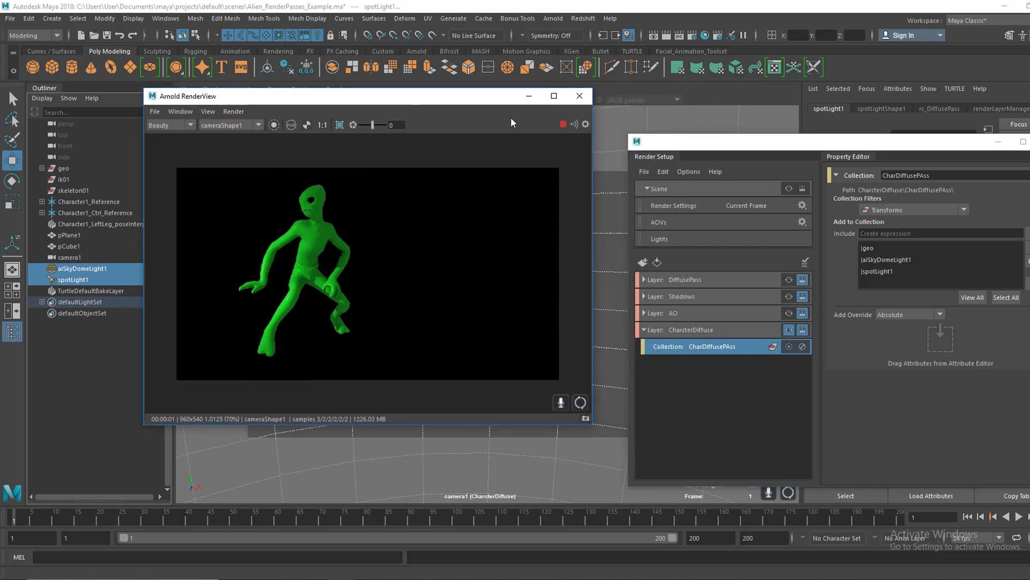
pyautogui.click(564, 125)
# - Create an absolute override for Casts Shadows on the alien's body shape in the CharcterDiffuse layer and turn shadow casting off
pyautogui.moveTo(366, 100); pyautogui.dragTo(287, 372)
pyautogui.click(457, 303)
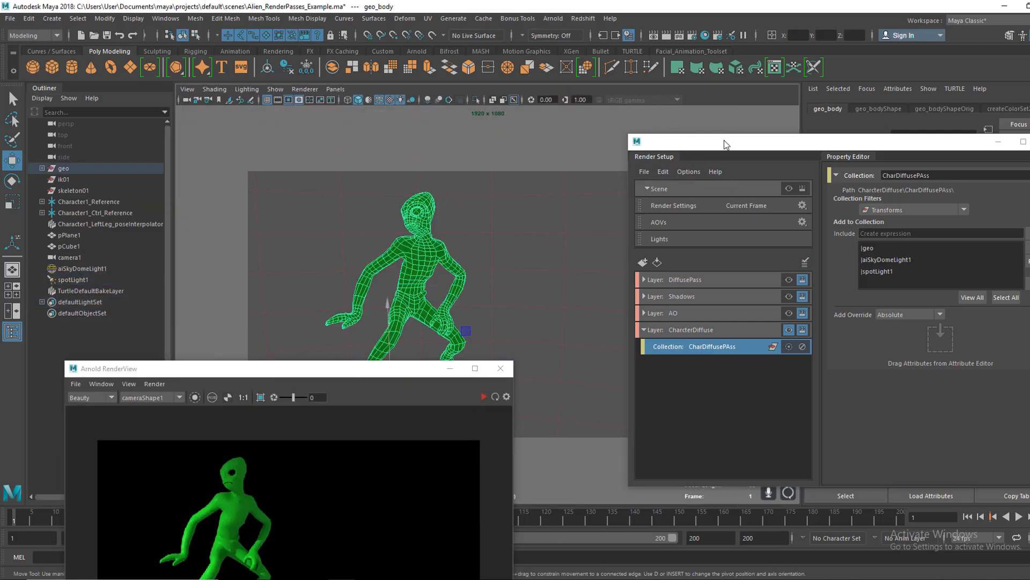
pyautogui.moveTo(724, 144); pyautogui.dragTo(205, 247)
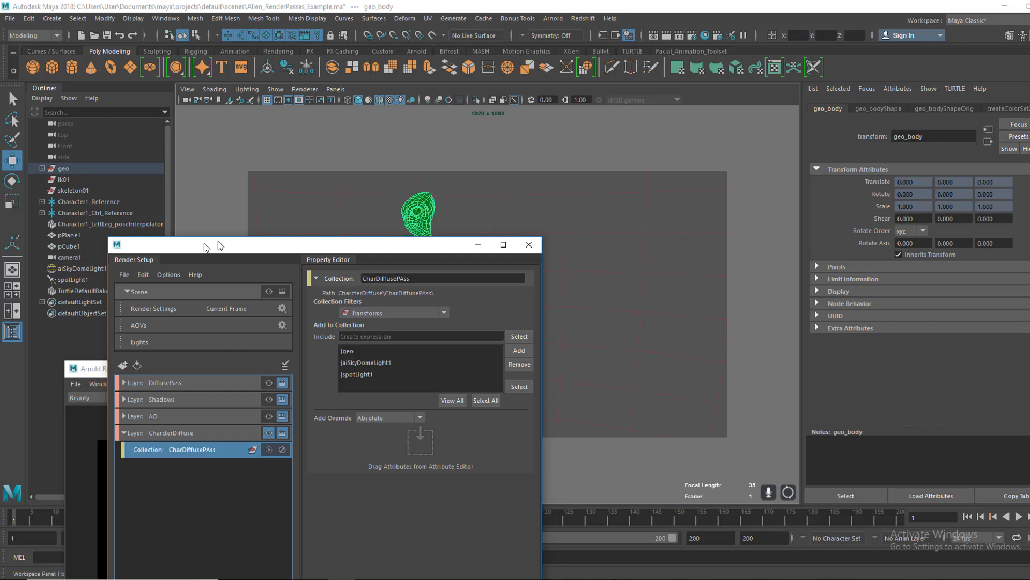
pyautogui.click(884, 110)
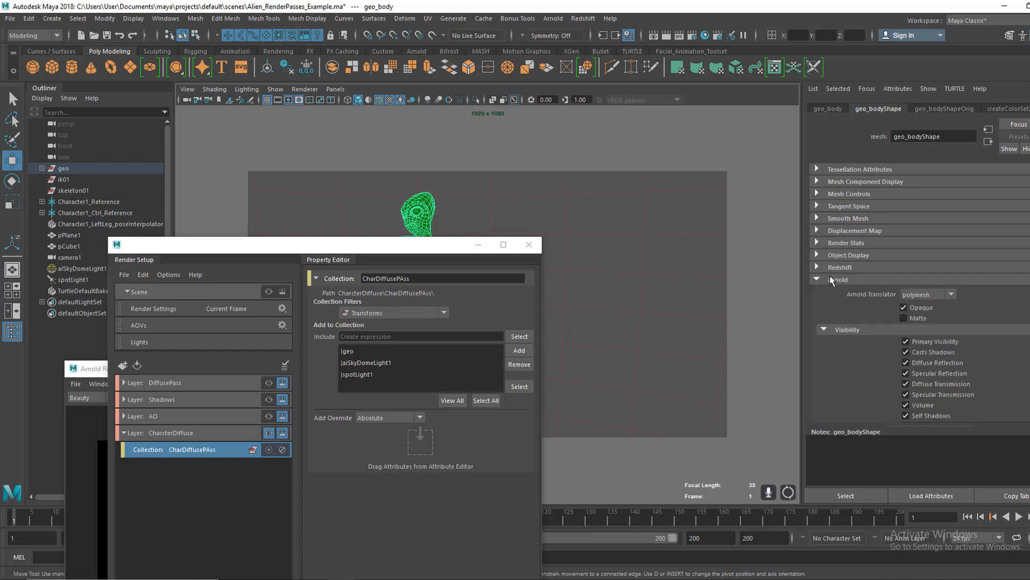
pyautogui.rightClick(925, 352)
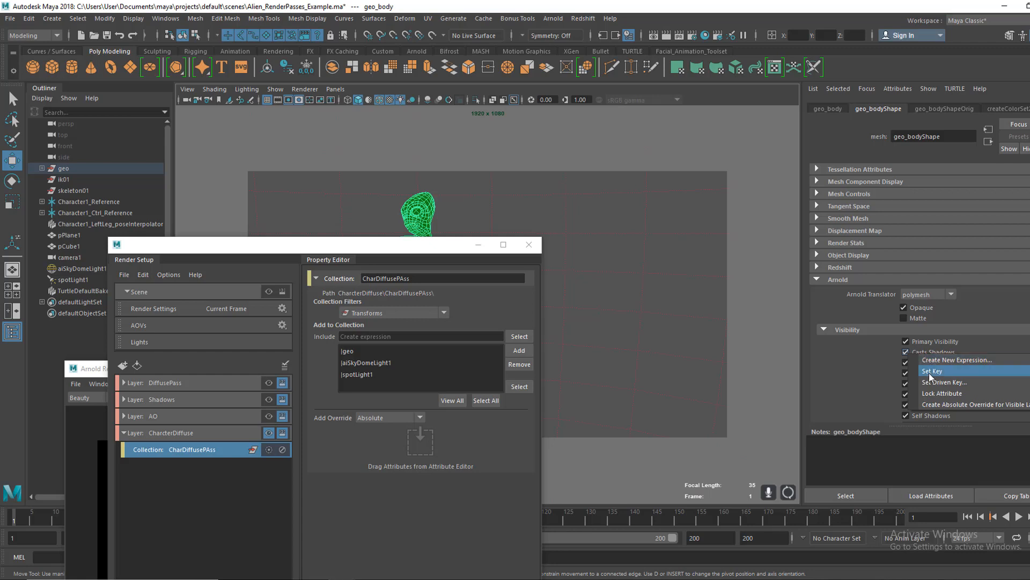
pyautogui.click(956, 404)
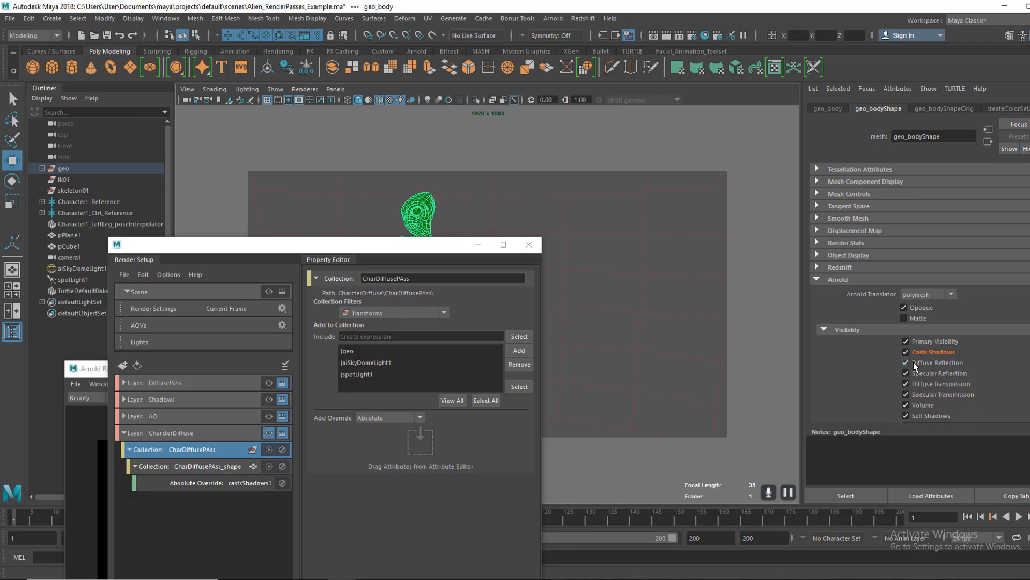
# - Review the CharcterDiffuse render with the shadow override in the Arnold render view, stop it and move the window aside
pyautogui.moveTo(256, 249); pyautogui.dragTo(677, 165)
pyautogui.moveTo(383, 368); pyautogui.dragTo(530, 165)
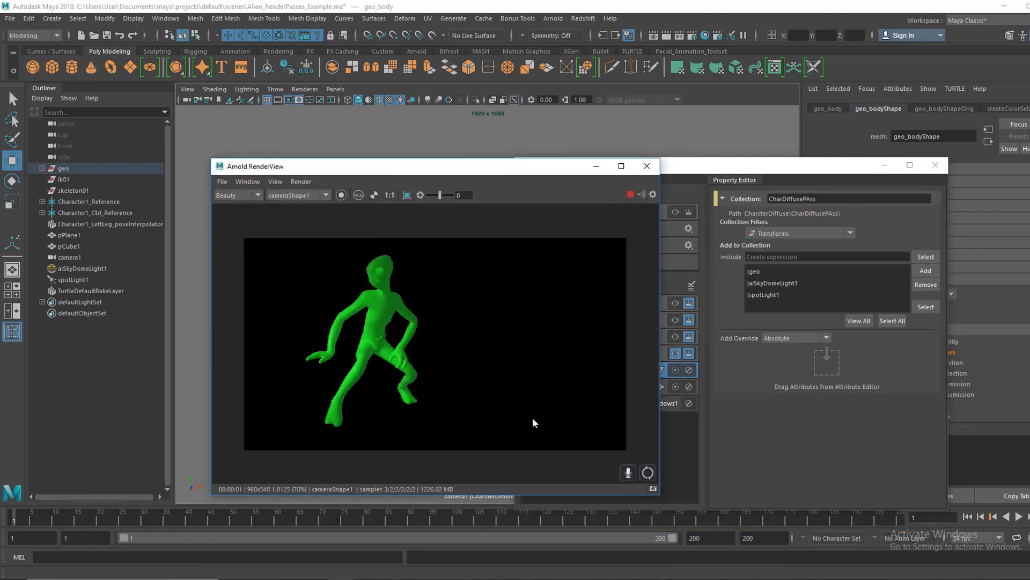
pyautogui.click(630, 197)
pyautogui.moveTo(524, 168); pyautogui.dragTo(342, 447)
pyautogui.moveTo(594, 167); pyautogui.dragTo(602, 114)
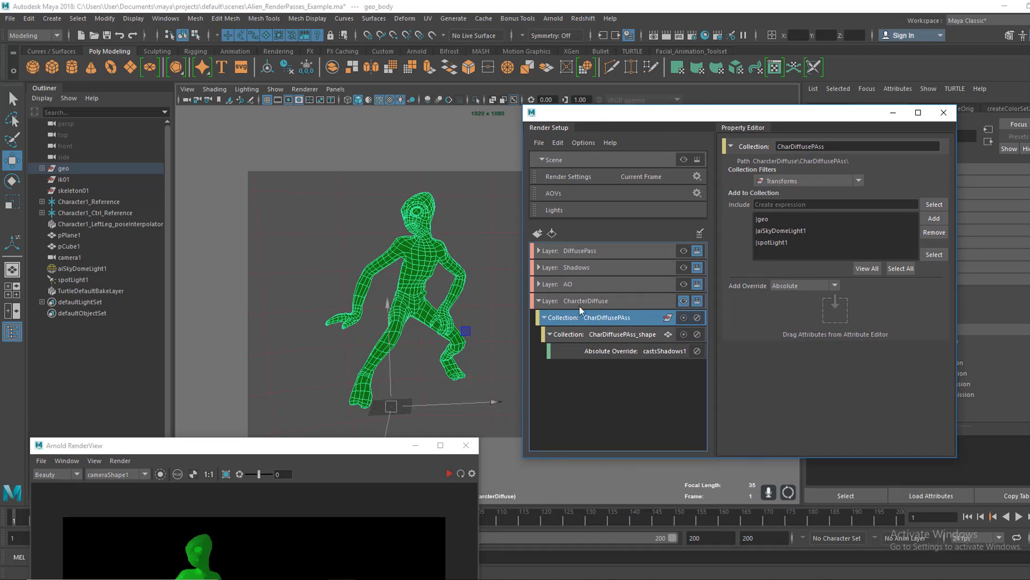
# - Collapse the CharcterDiffuse layer and go through all four render layers, ending with DiffusePass selected
pyautogui.click(538, 301)
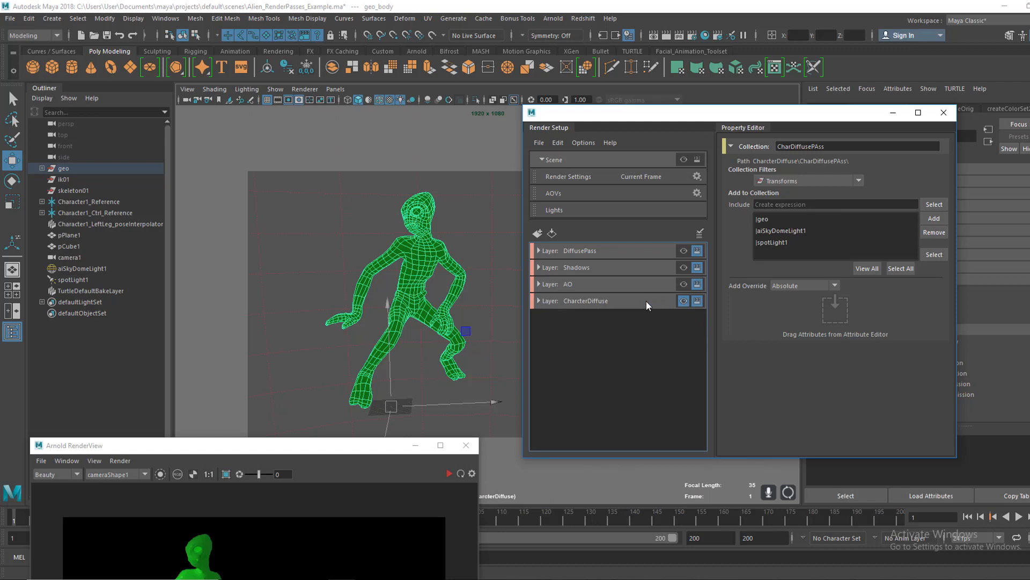
pyautogui.click(617, 302)
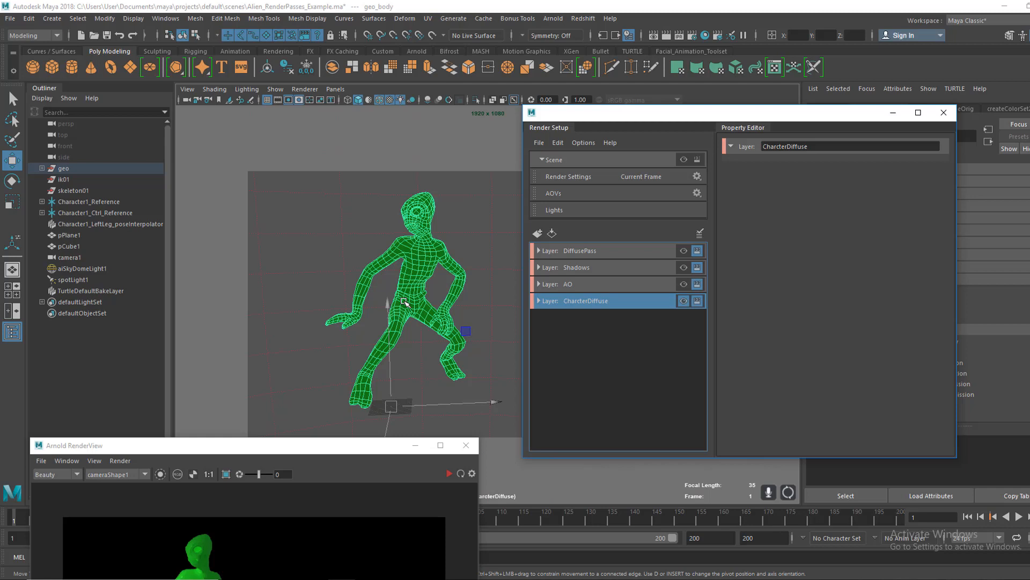
pyautogui.click(592, 285)
pyautogui.click(603, 266)
pyautogui.click(599, 251)
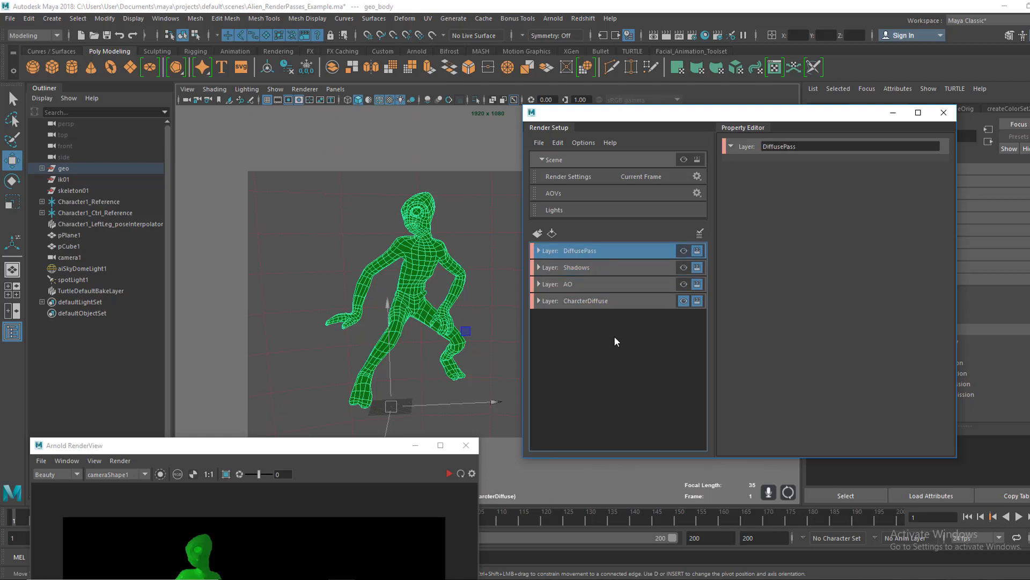
# - Make DiffusePass the visible render layer again and uncover the viewport area above the Render Setup window
pyautogui.click(683, 284)
pyautogui.click(681, 269)
pyautogui.click(681, 253)
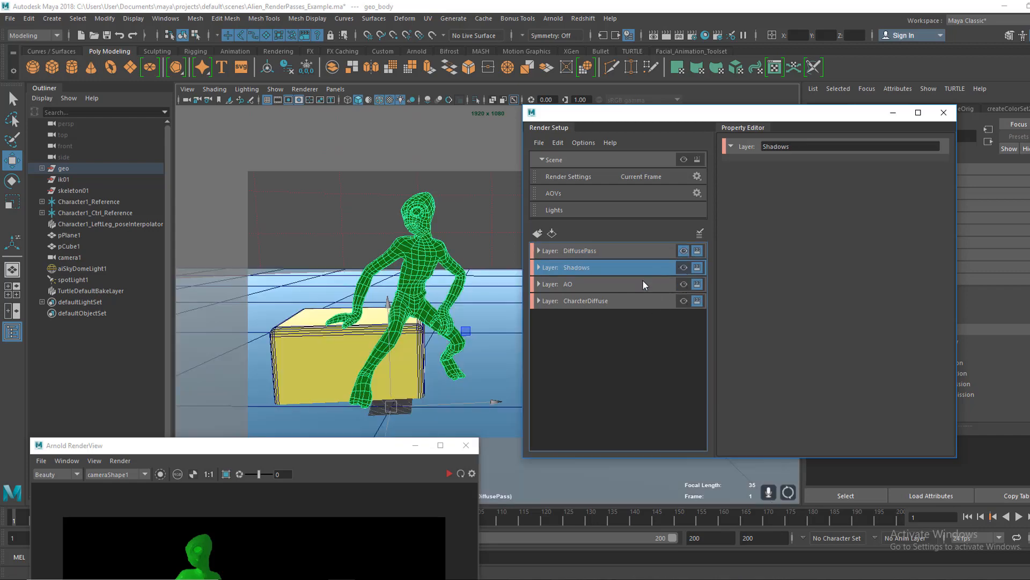
pyautogui.moveTo(728, 115); pyautogui.dragTo(650, 186)
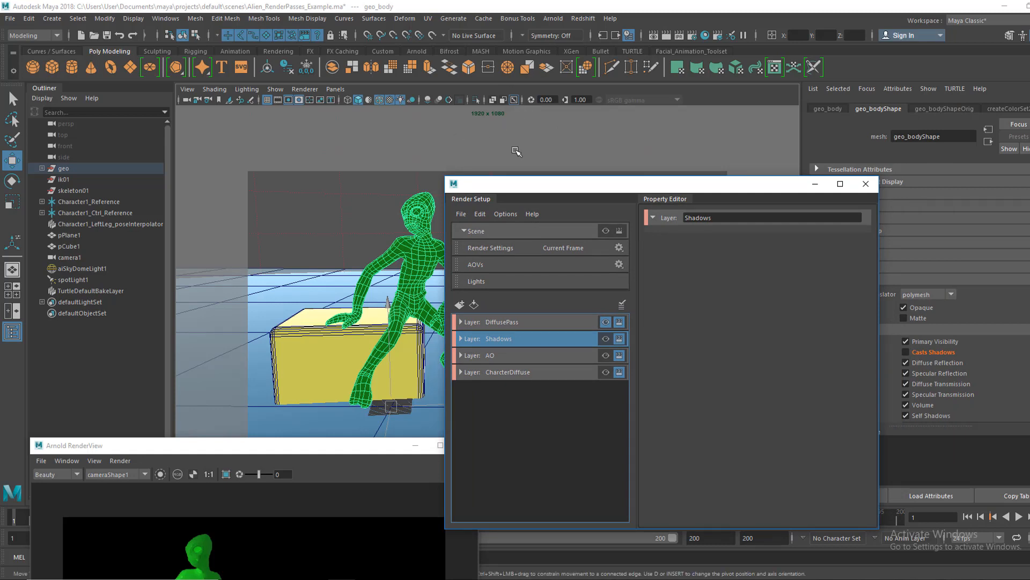
# - Switch to the Rendering command set and examine the available sequence and batch render commands
pyautogui.click(52, 35)
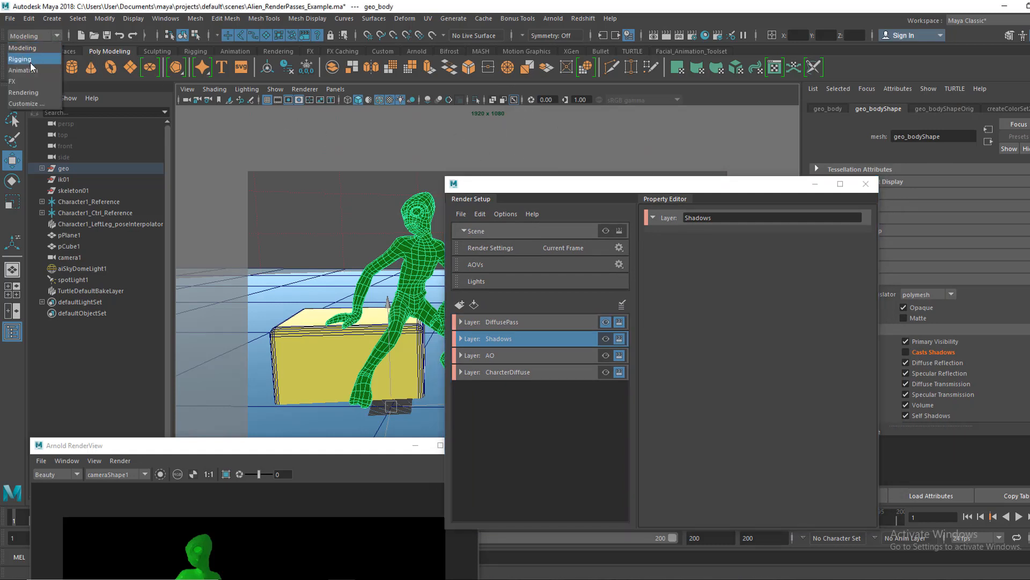
pyautogui.click(27, 92)
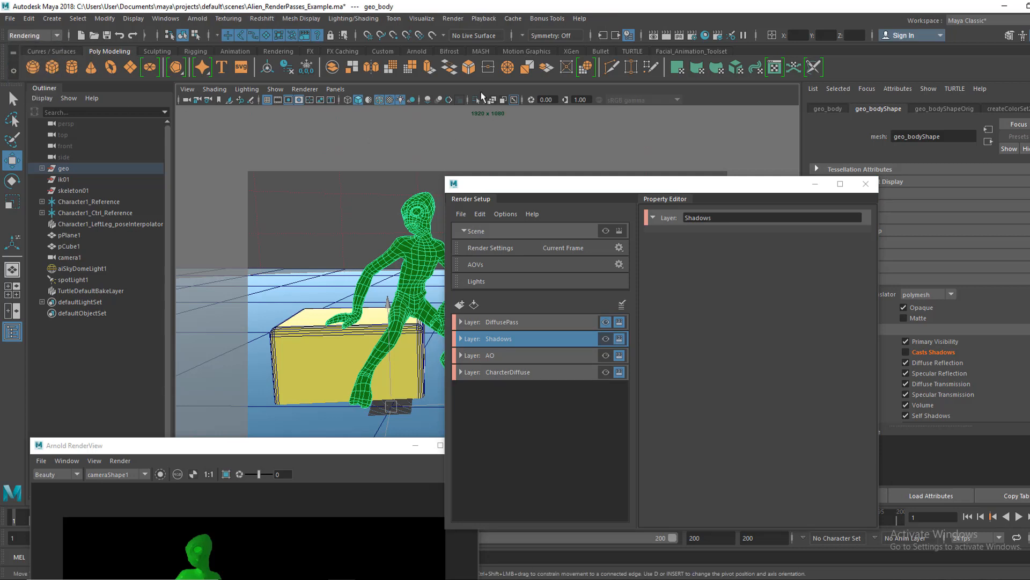
pyautogui.click(447, 19)
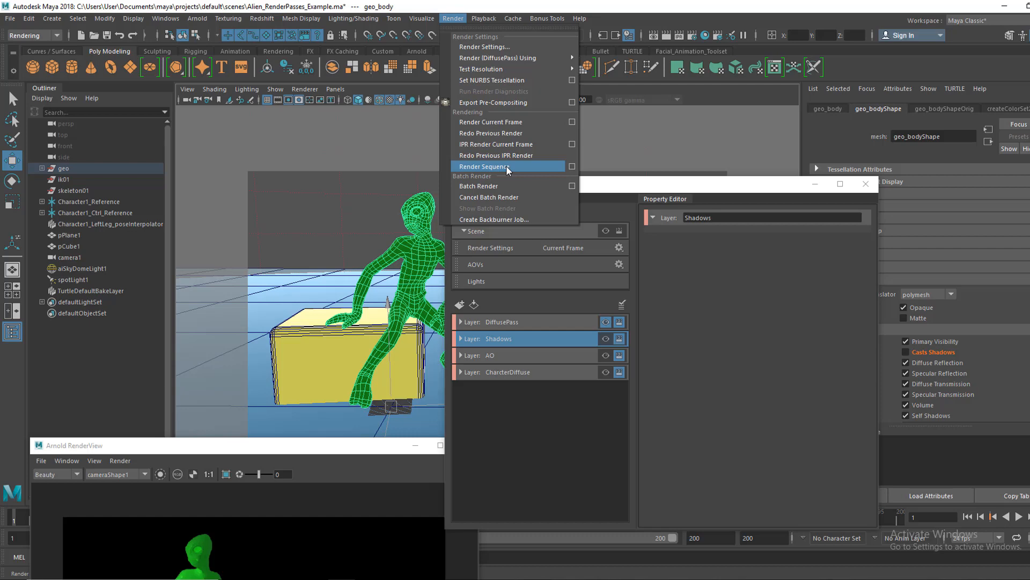
pyautogui.click(595, 185)
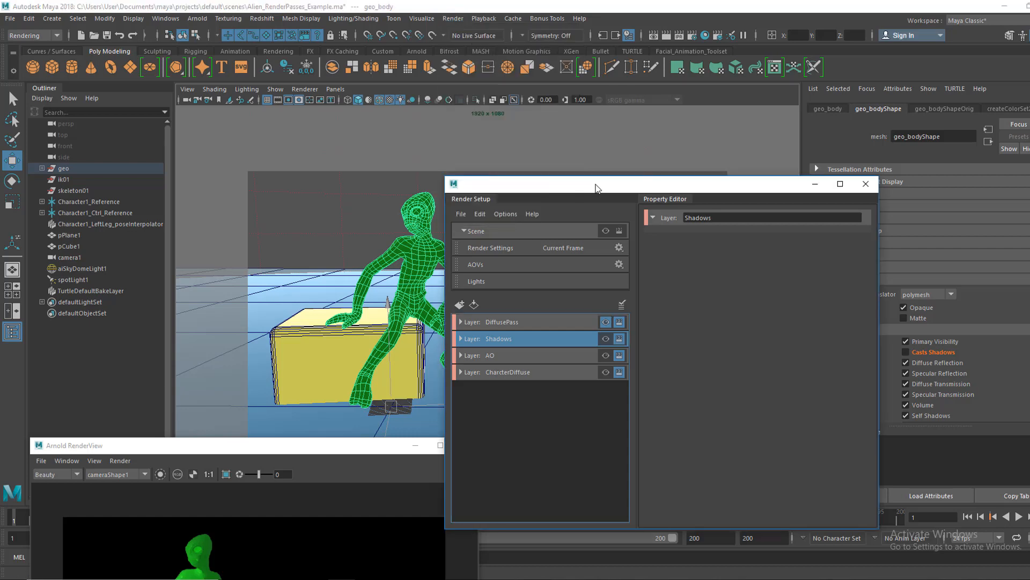
# - Open the Render Settings for the DiffusePass layer and look at the option for changing the project image directory
pyautogui.click(693, 36)
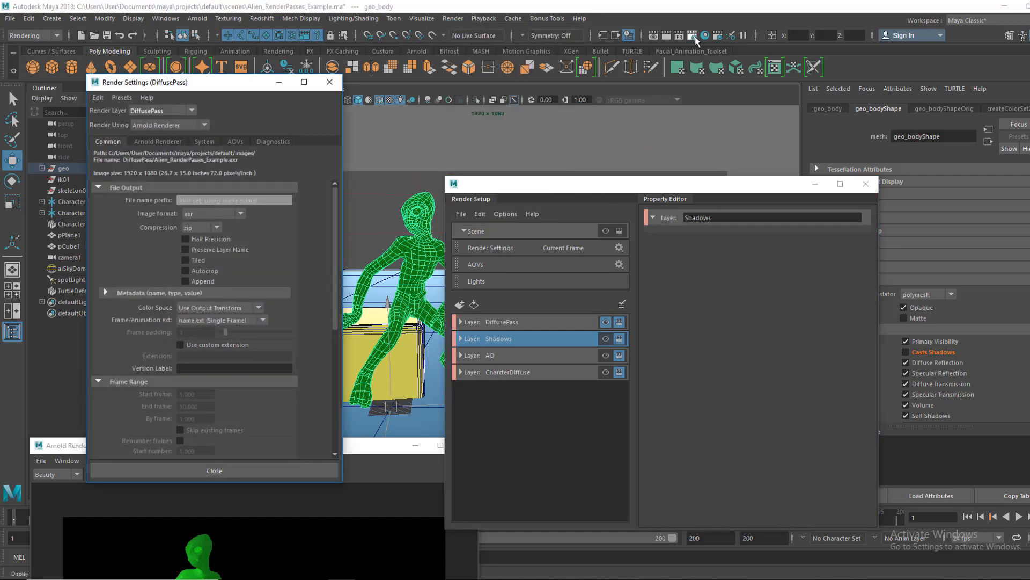
pyautogui.moveTo(245, 84); pyautogui.dragTo(519, 110)
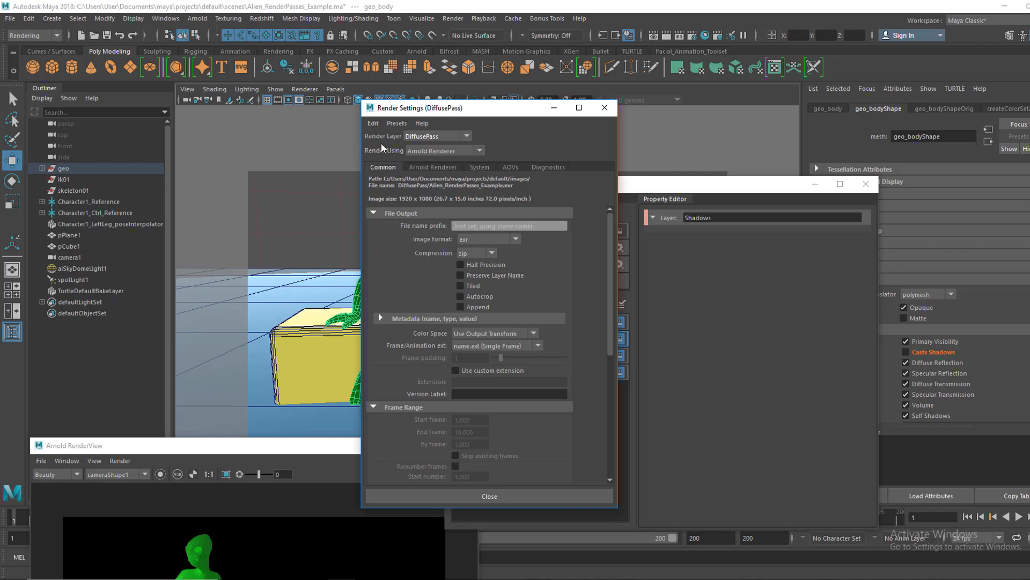
pyautogui.click(373, 124)
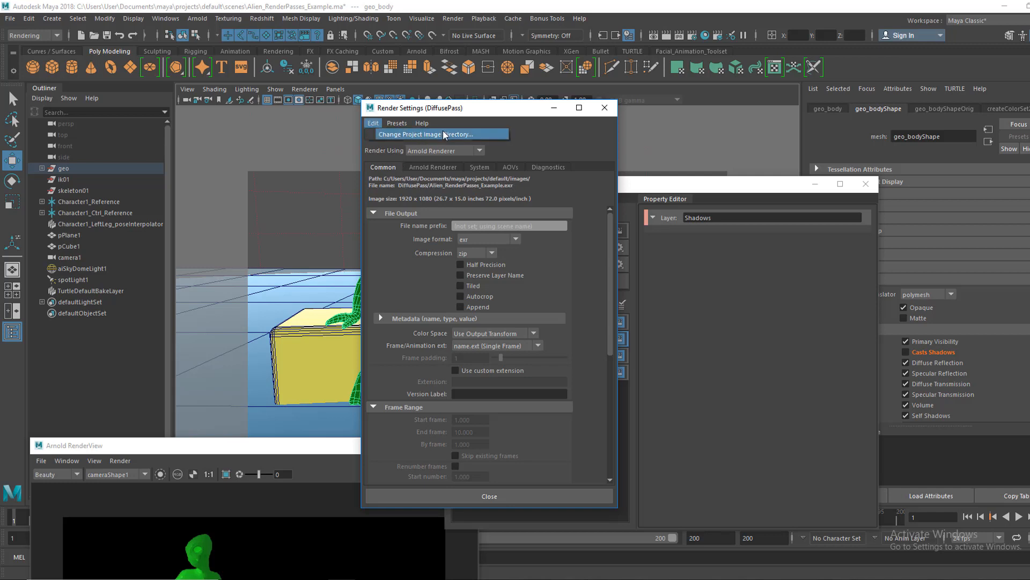
pyautogui.click(595, 152)
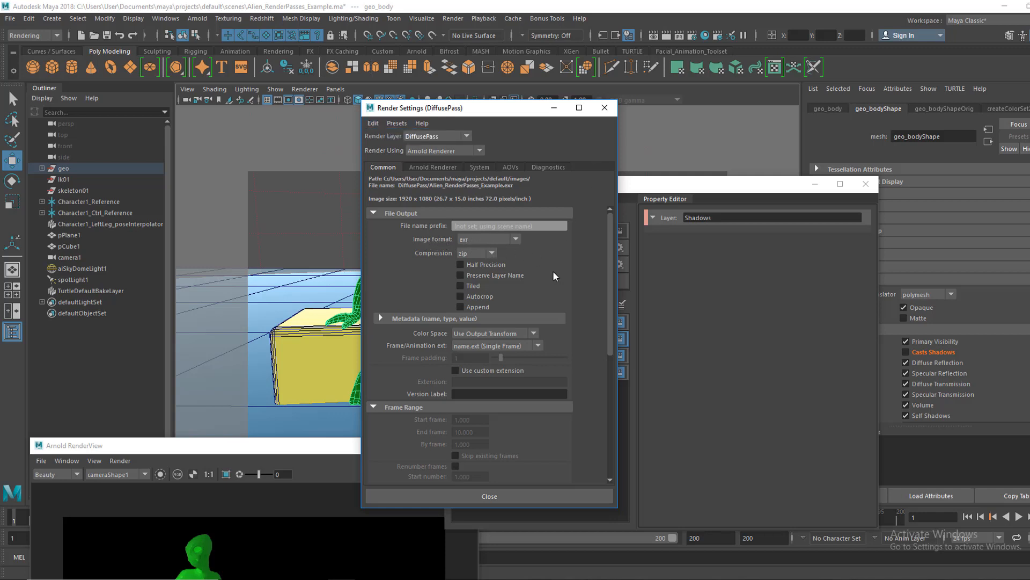
# - Set the frame/animation extension to name_#.ext and go through the start and end frame values
pyautogui.scroll(-1, 554, 276)
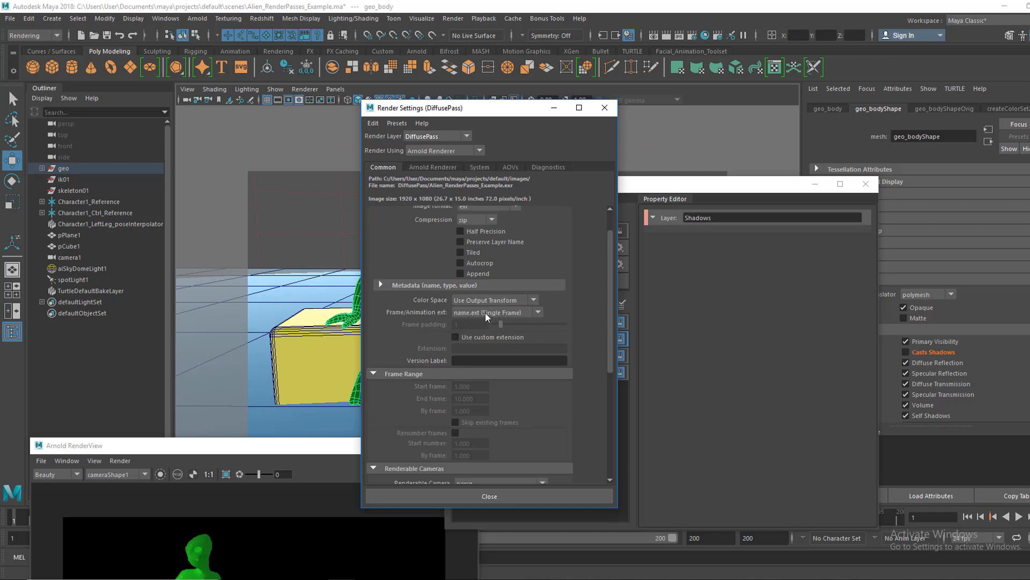
pyautogui.click(538, 311)
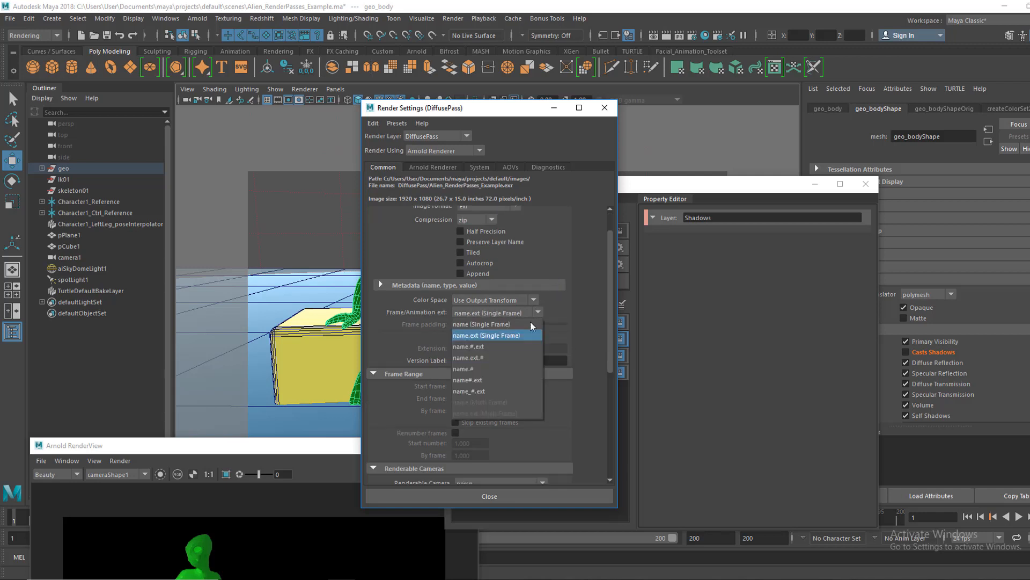
pyautogui.click(487, 391)
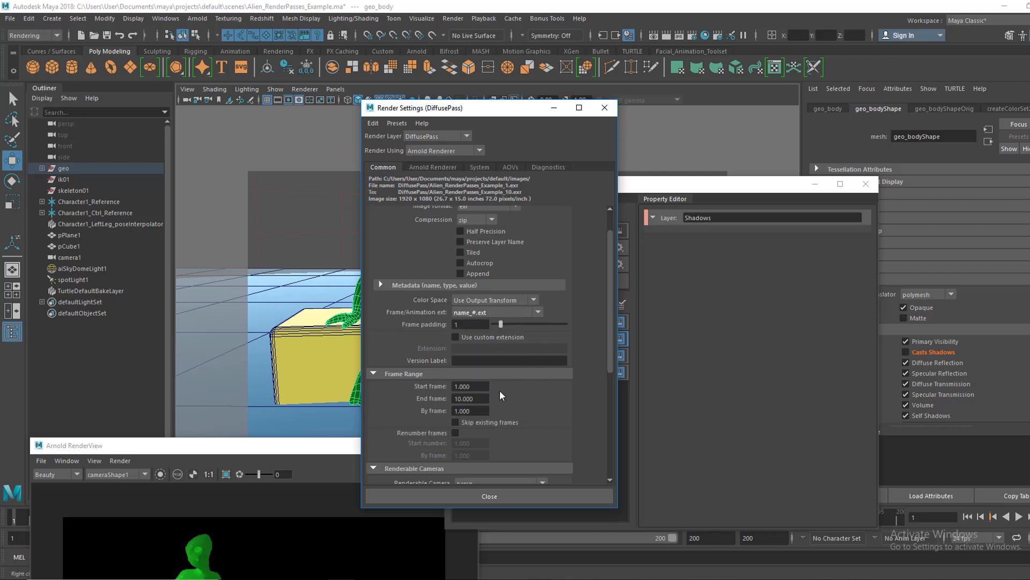
pyautogui.click(471, 390)
pyautogui.press('Tab')
# - Set the renderable camera to camera1 and check the image size settings
pyautogui.scroll(-4, 550, 395)
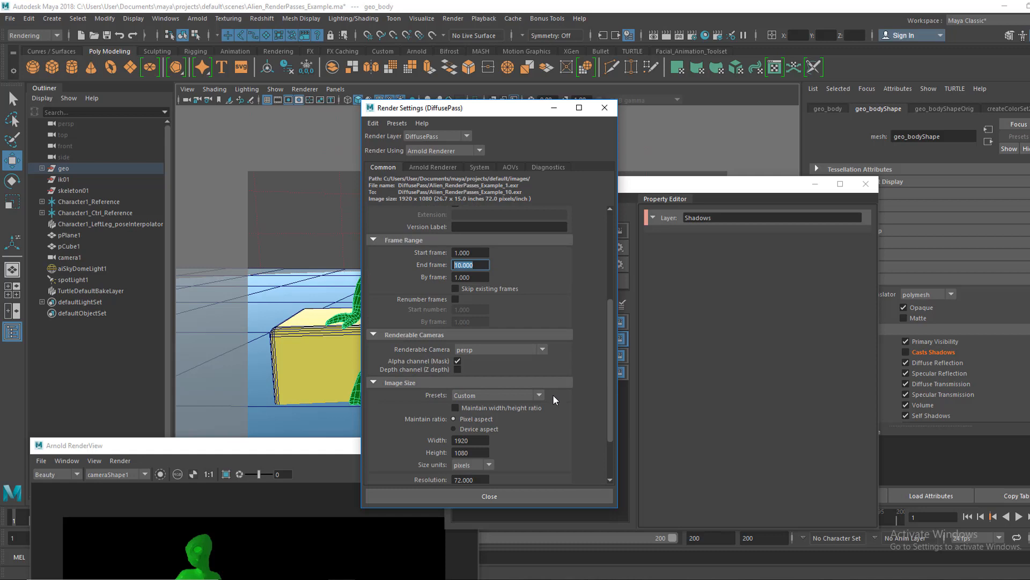
pyautogui.click(541, 352)
pyautogui.click(476, 378)
pyautogui.scroll(-2, 528, 408)
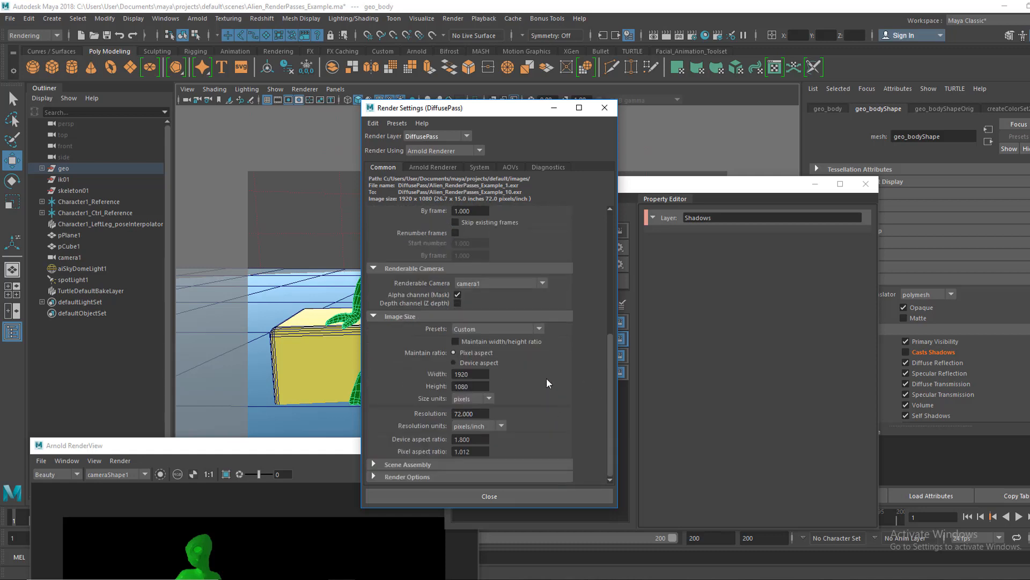
# - Set the image size preset to HD_1080
pyautogui.click(539, 331)
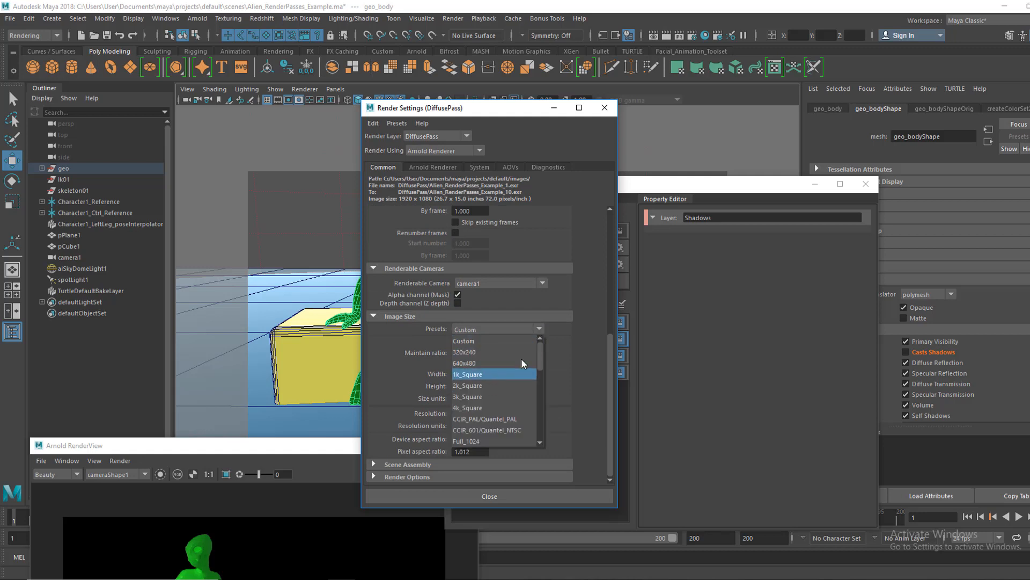
pyautogui.scroll(-2, 526, 358)
pyautogui.scroll(-2, 533, 368)
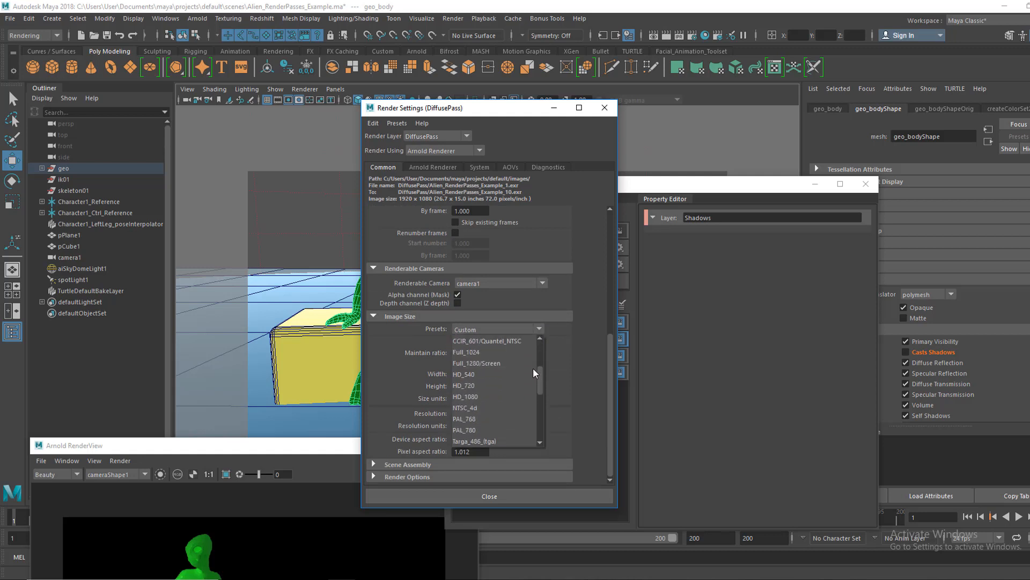
pyautogui.click(469, 397)
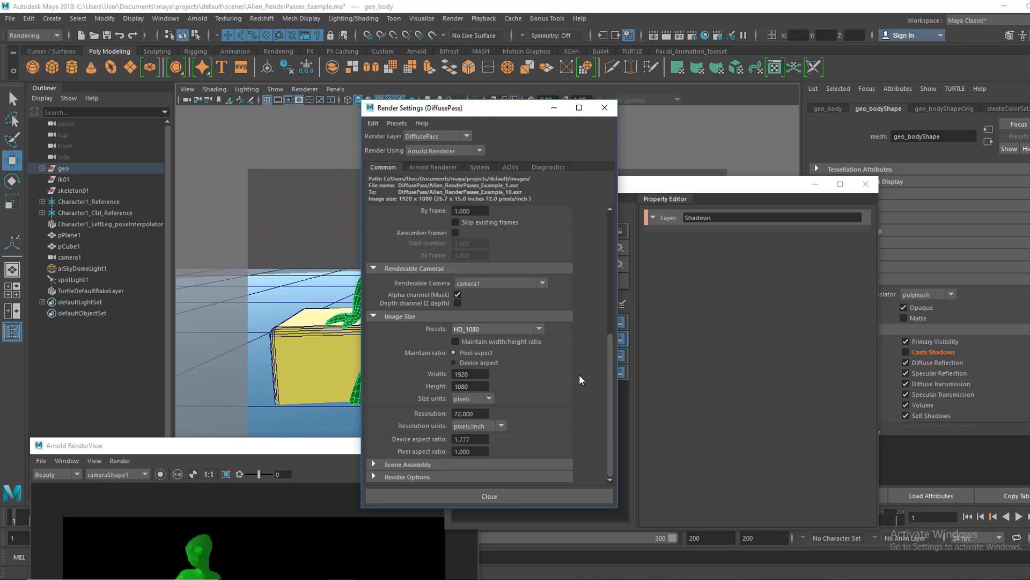
# - Switch the frame/animation extension to name (Single Frame) and return it to name_#.ext
pyautogui.scroll(5, 577, 375)
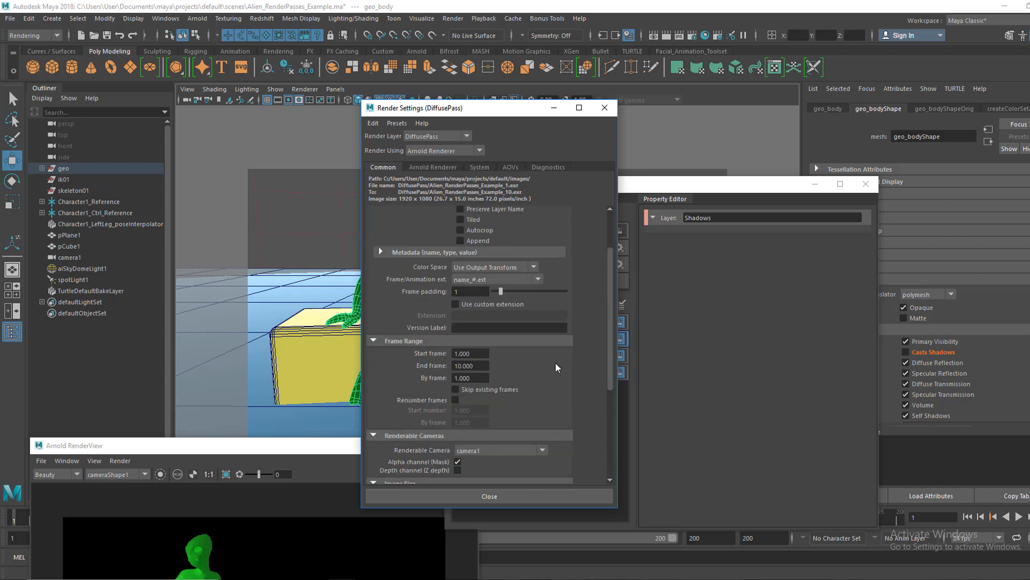
pyautogui.scroll(-1, 565, 348)
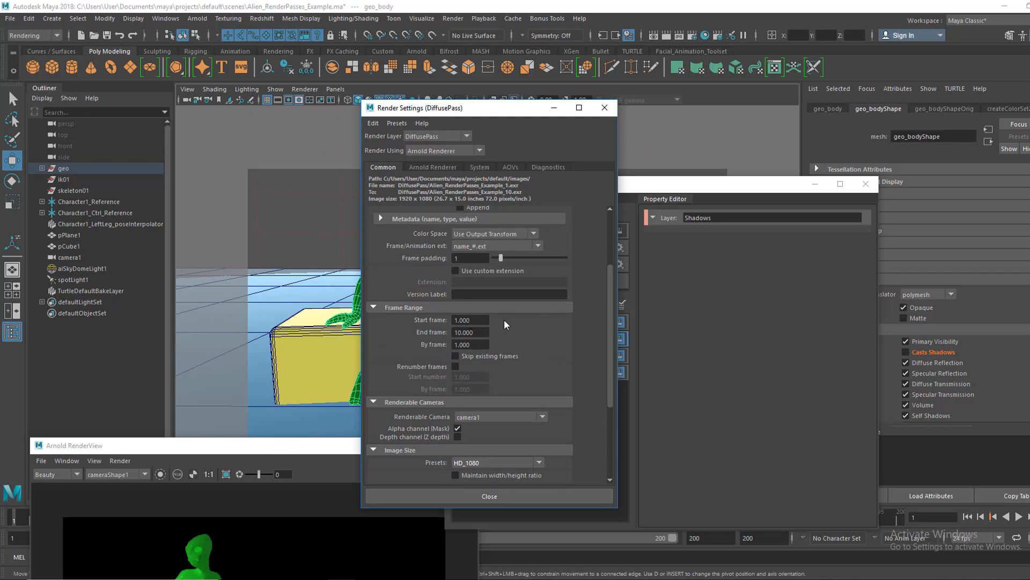
pyautogui.click(538, 245)
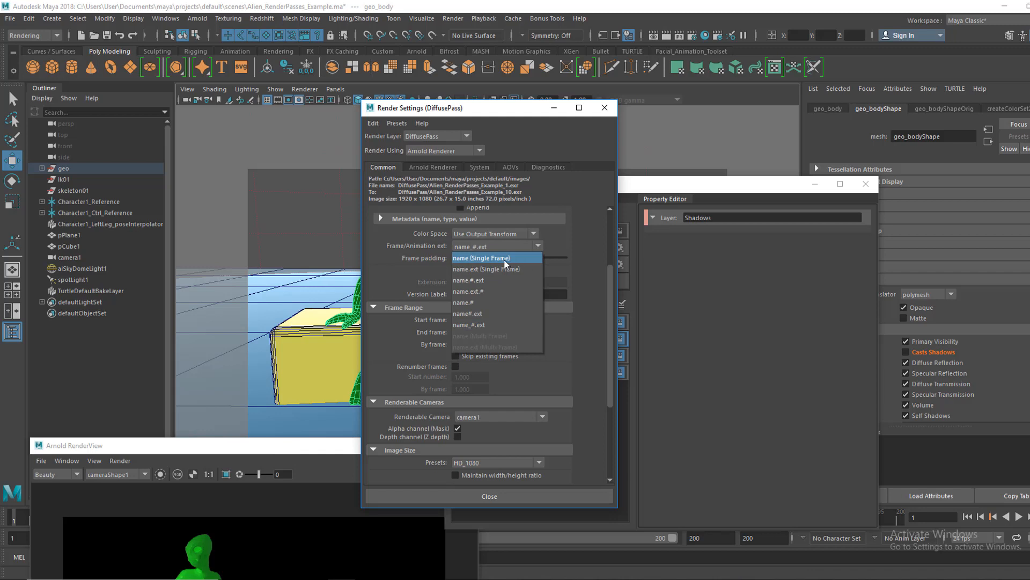
pyautogui.click(504, 258)
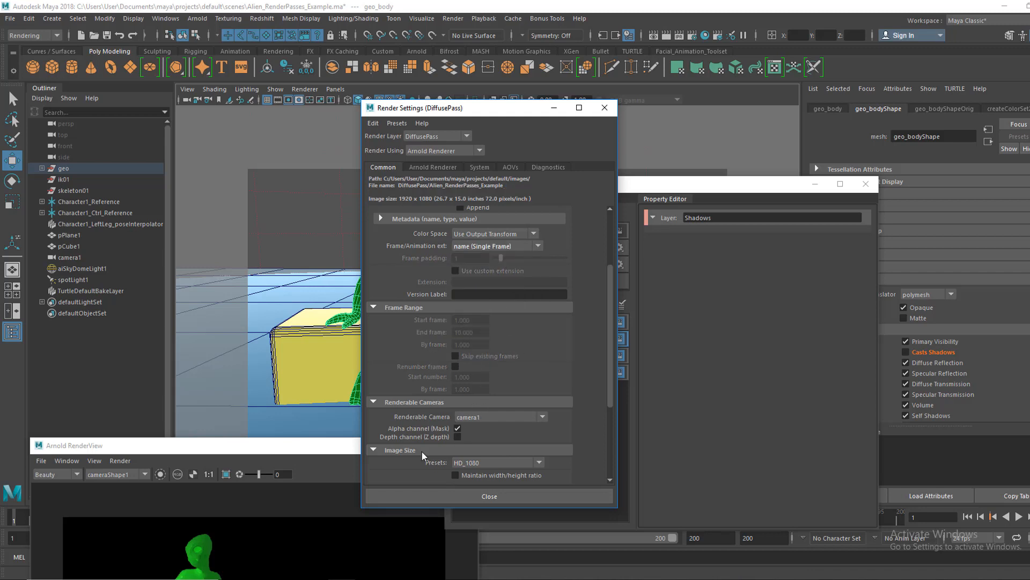
pyautogui.click(537, 245)
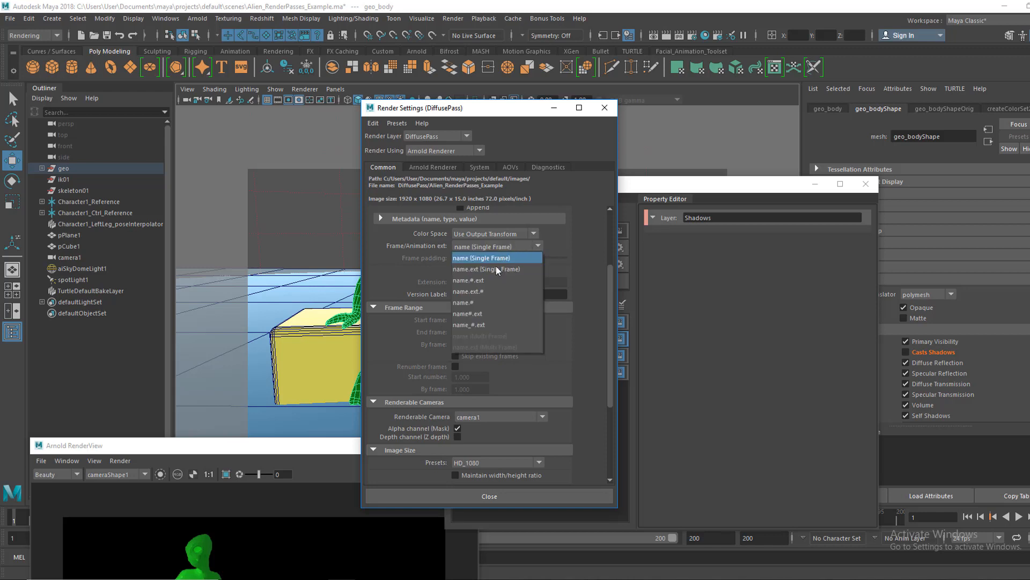
pyautogui.click(490, 323)
# - Insert the pass name keyword <RenderPass> as the file name prefix, clearing the first entry and inserting it again
pyautogui.scroll(3, 567, 302)
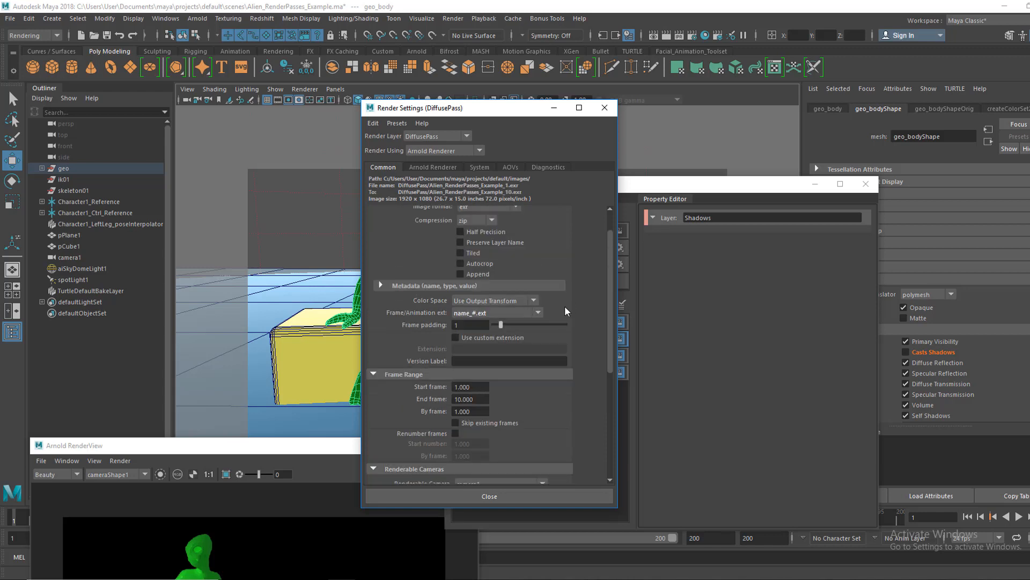
pyautogui.scroll(2, 565, 307)
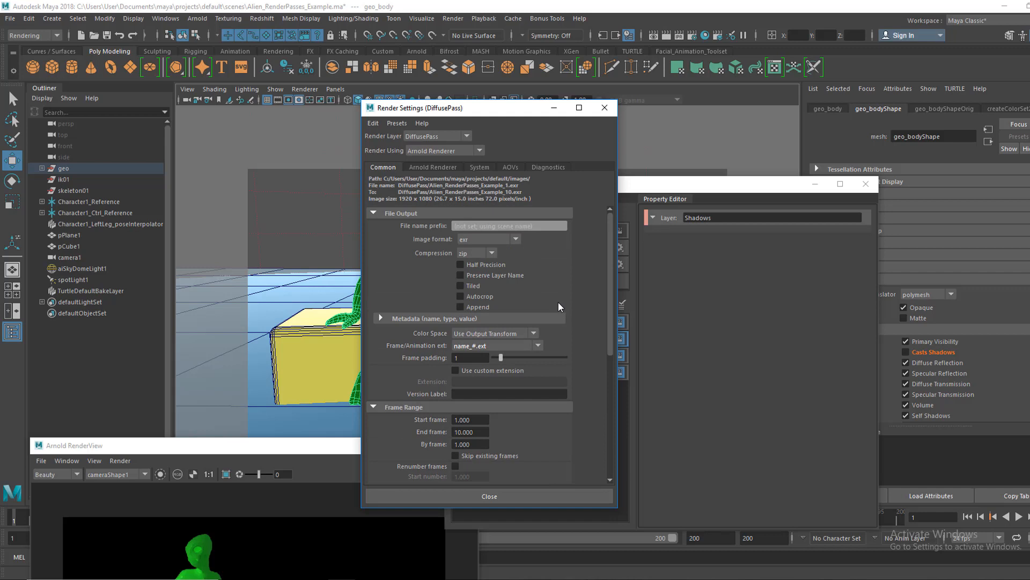
pyautogui.click(468, 226)
pyautogui.rightClick(469, 227)
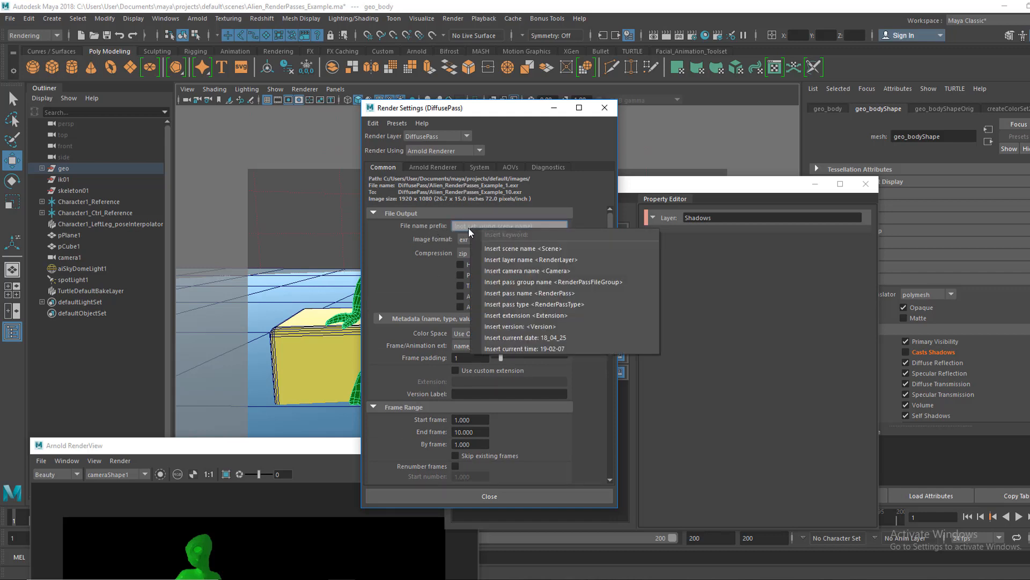
pyautogui.click(514, 293)
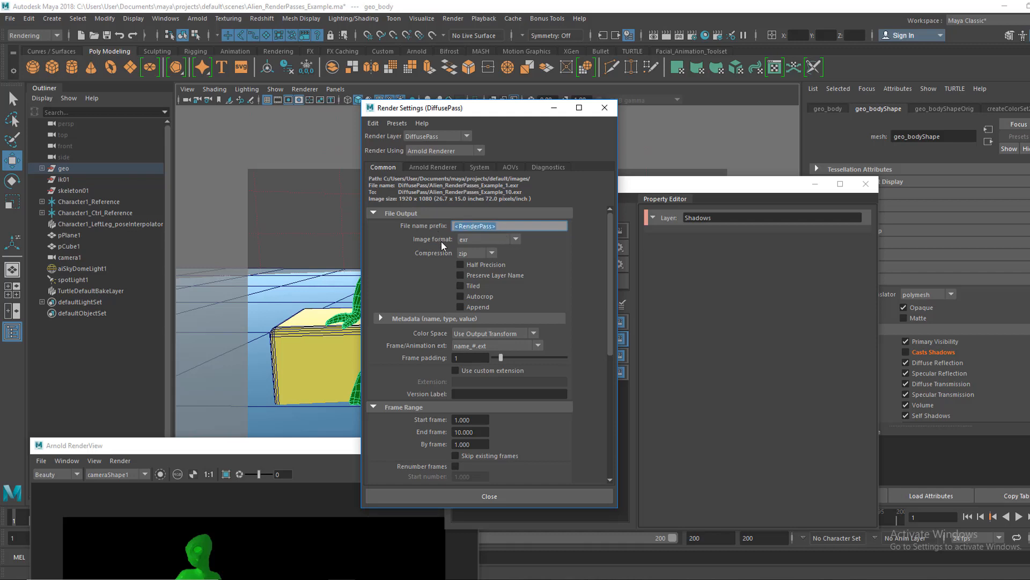
pyautogui.press('BackSpace')
pyautogui.rightClick(460, 224)
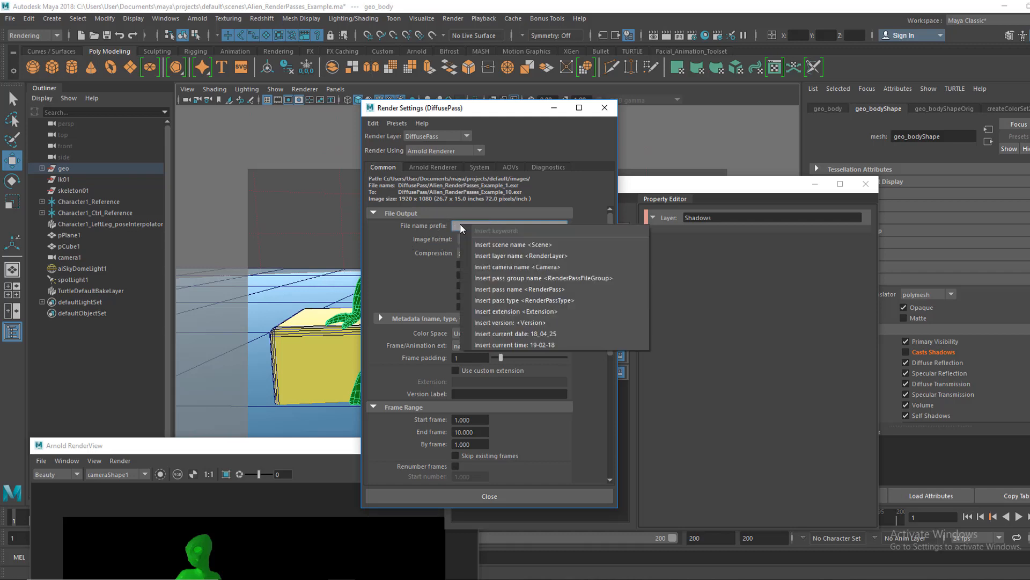
pyautogui.click(505, 295)
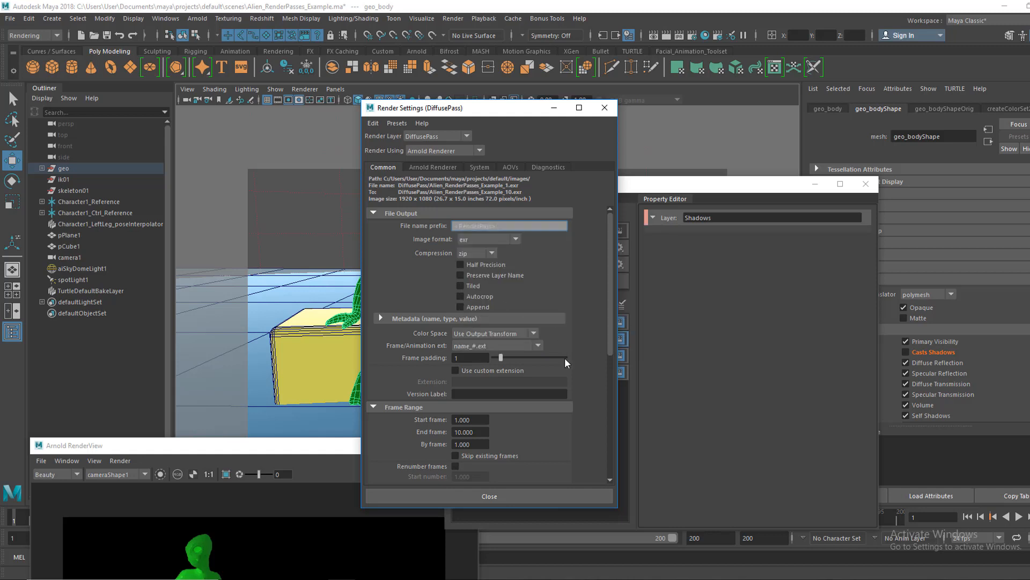
# - Set the Arnold Diffuse samples to 3 and go through the Specular, SSS and Volume Indirect sample values
pyautogui.scroll(-5, 565, 357)
pyautogui.scroll(-3, 553, 431)
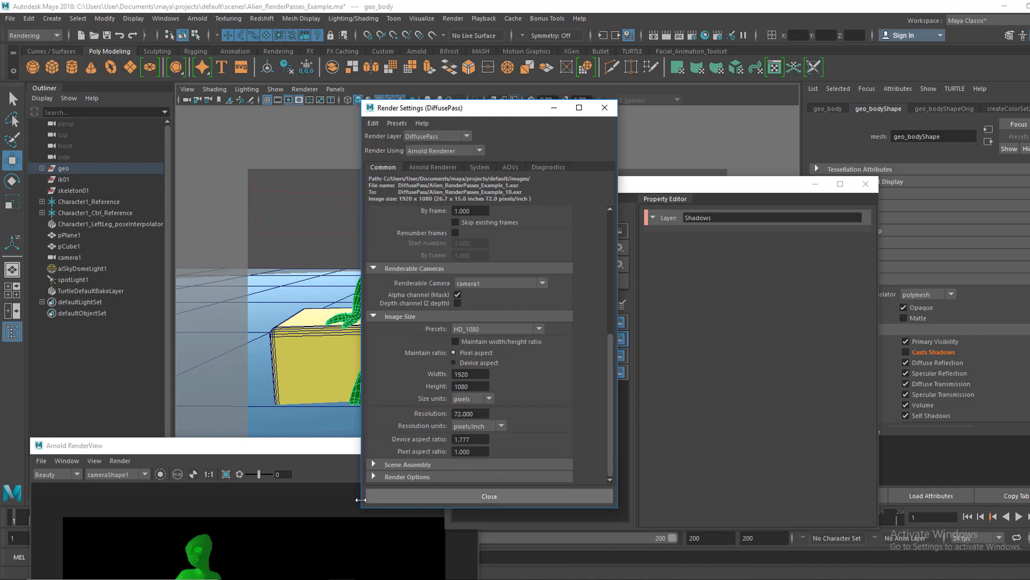
pyautogui.scroll(5, 565, 330)
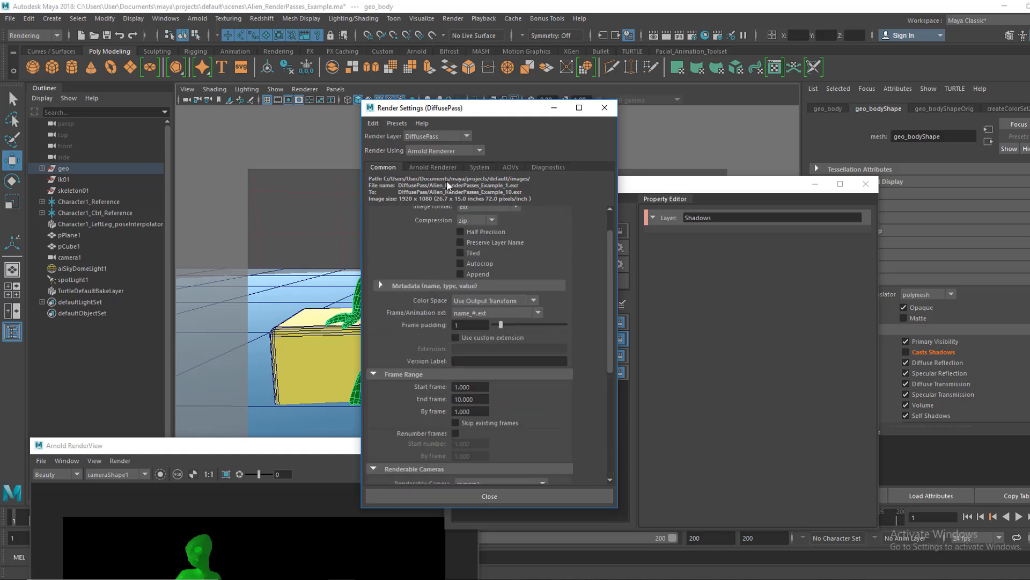
pyautogui.click(439, 169)
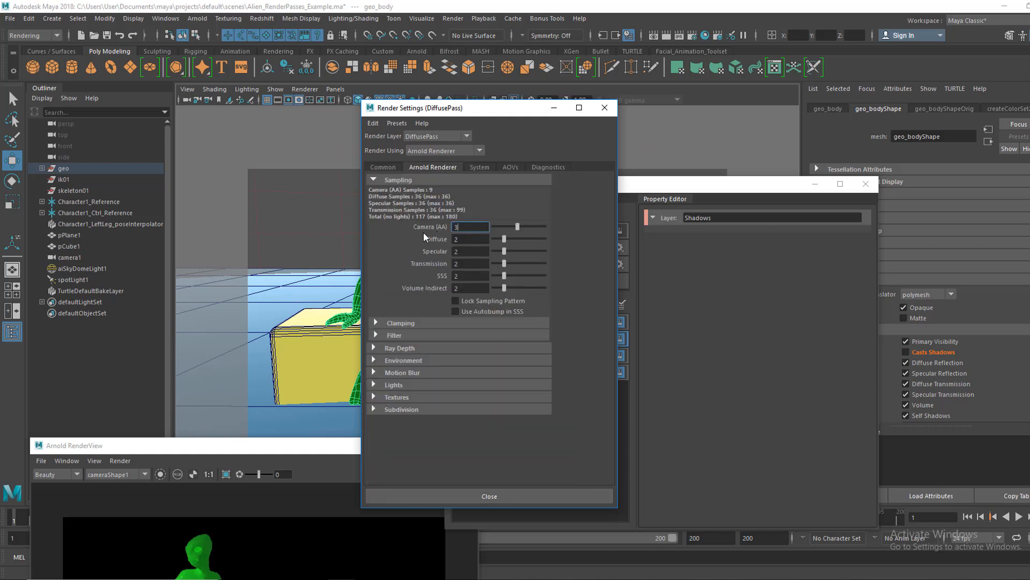
pyautogui.click(457, 239)
pyautogui.write('3')
pyautogui.click(463, 252)
pyautogui.click(457, 276)
pyautogui.click(464, 288)
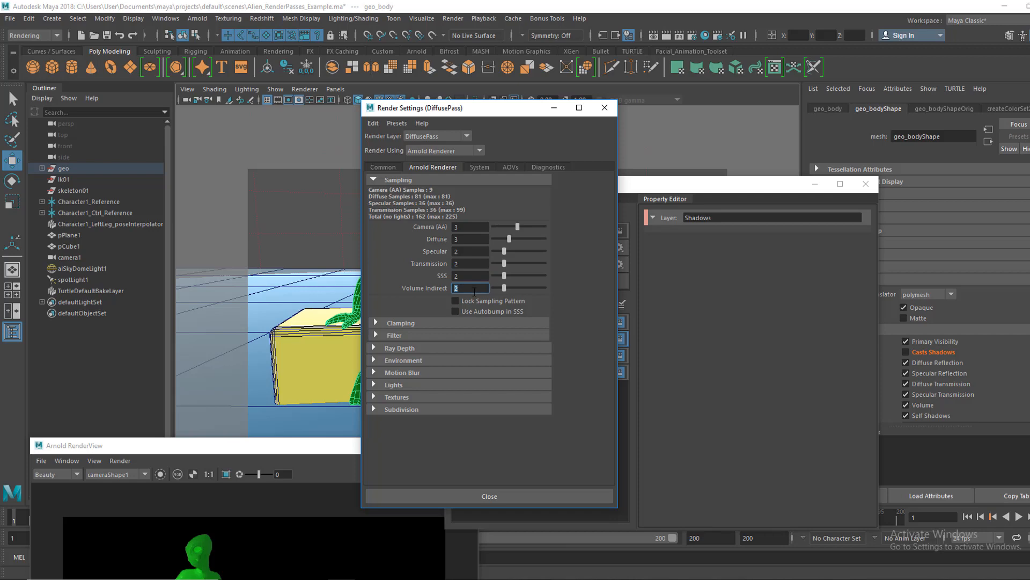